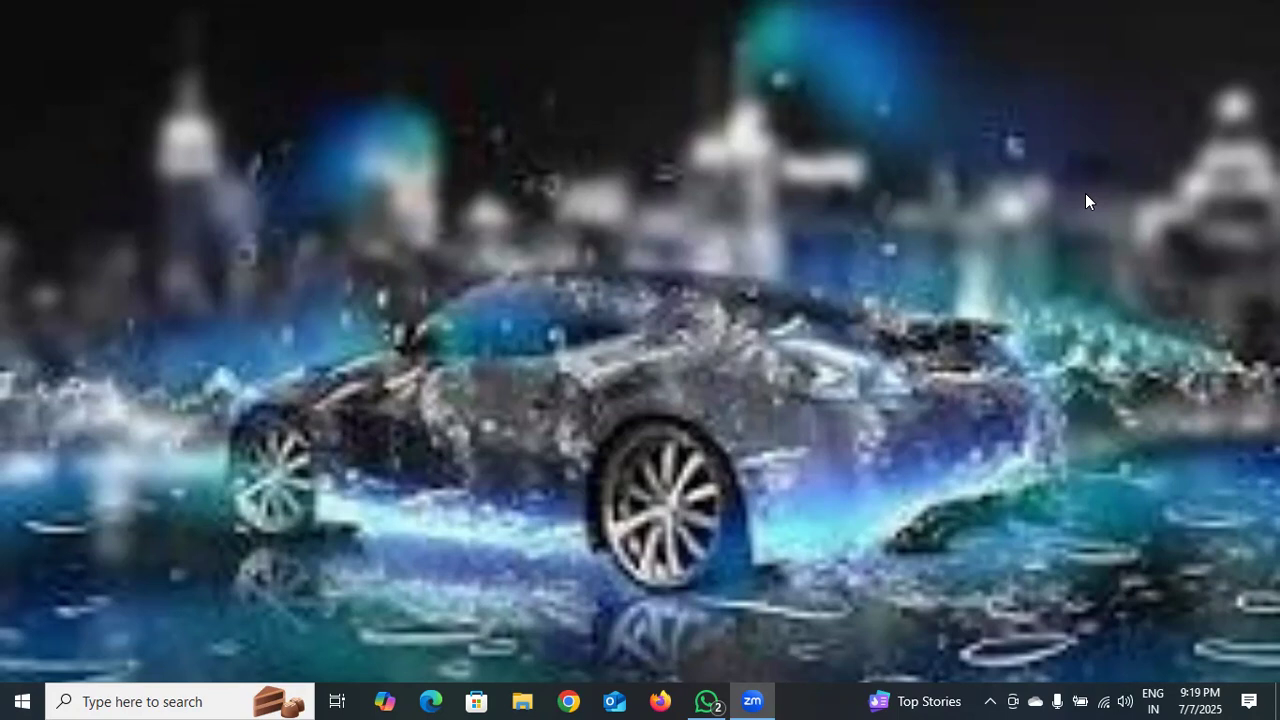
Launch Microsoft Word 2010 by searching for WORD from the taskbar
{"action": "left_click", "coordinate": [188, 698]}
{"action": "type", "text": "WORD"}
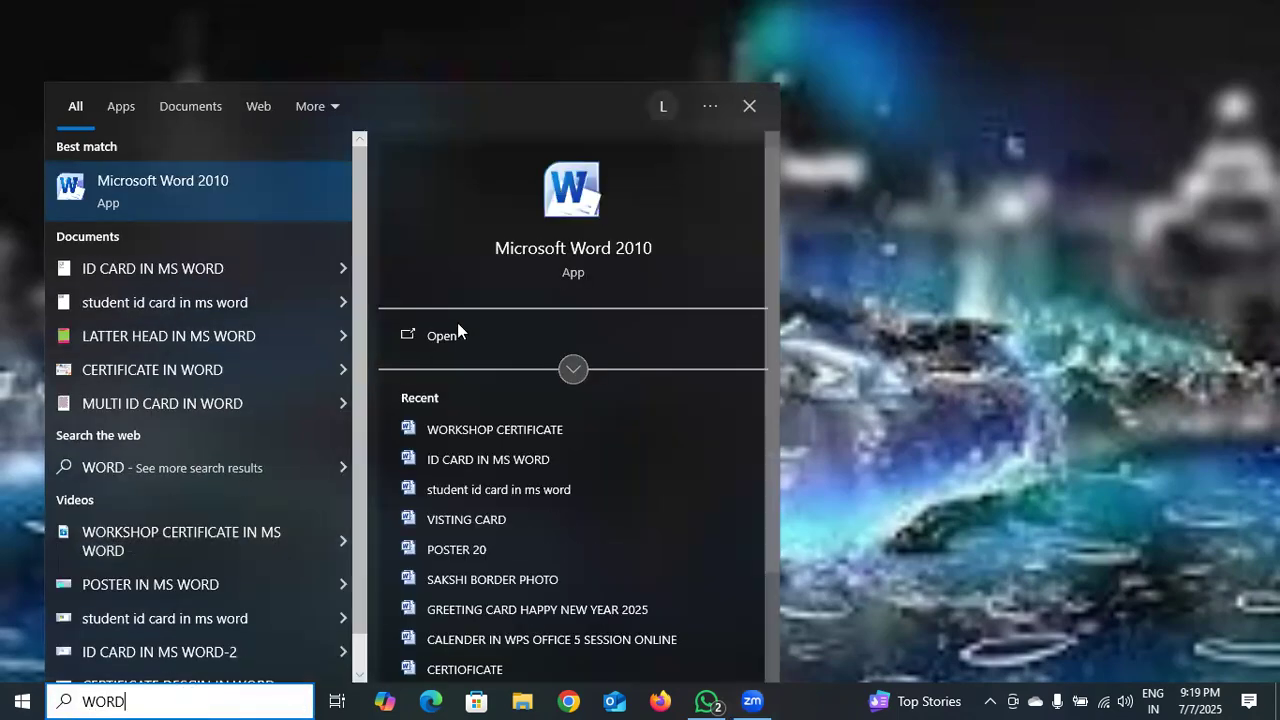
{"action": "left_click", "coordinate": [459, 336]}
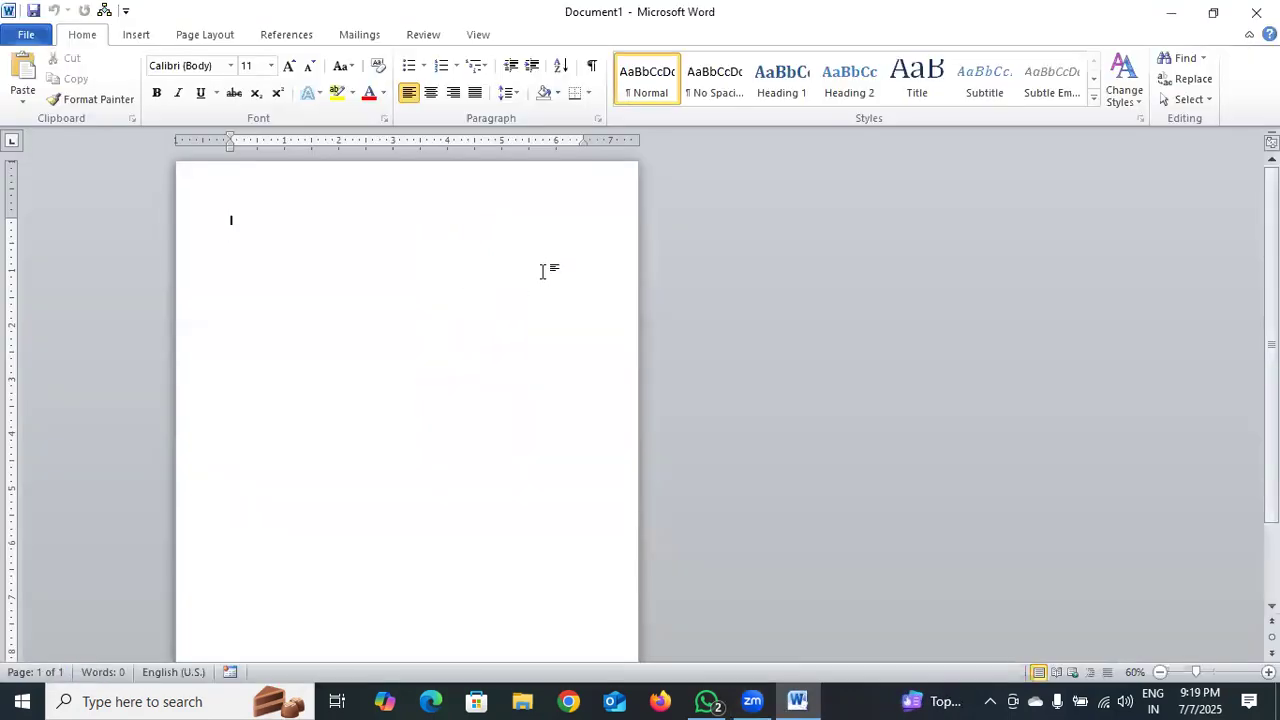
Give the blank page Narrow 0.5-inch margins and zoom the view to 110%
{"action": "left_click", "coordinate": [205, 36]}
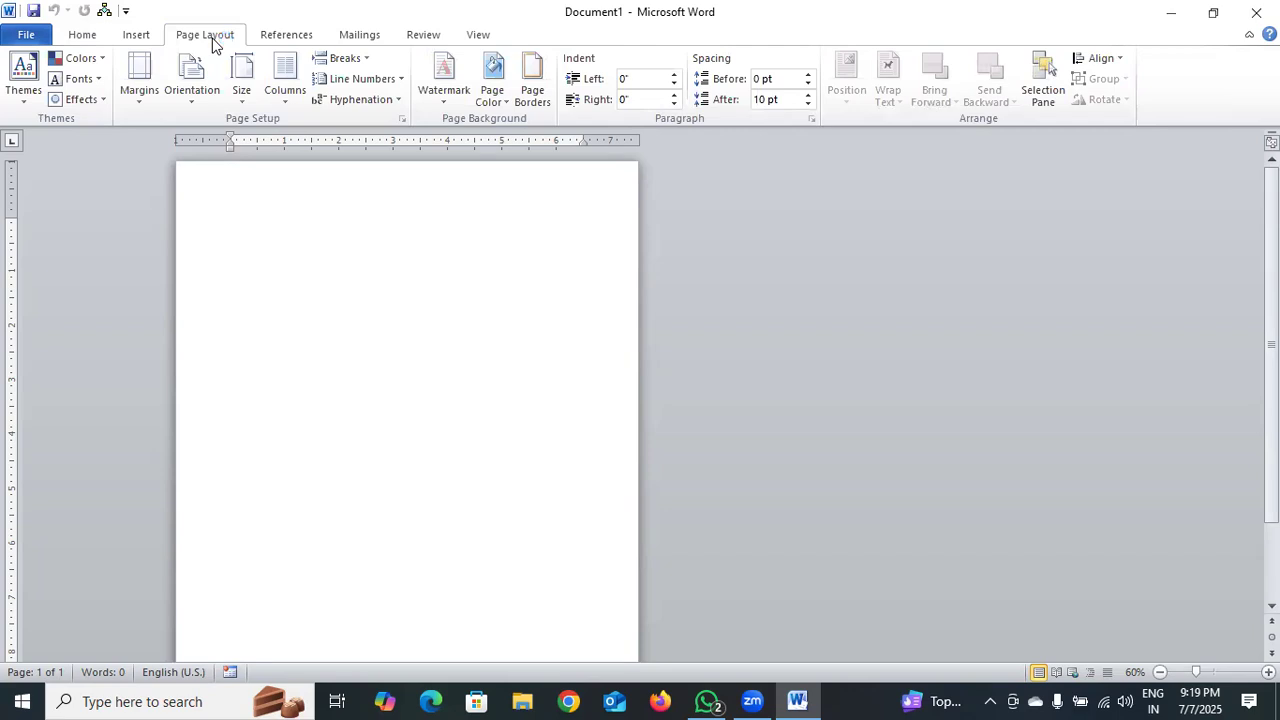
{"action": "left_click", "coordinate": [140, 82]}
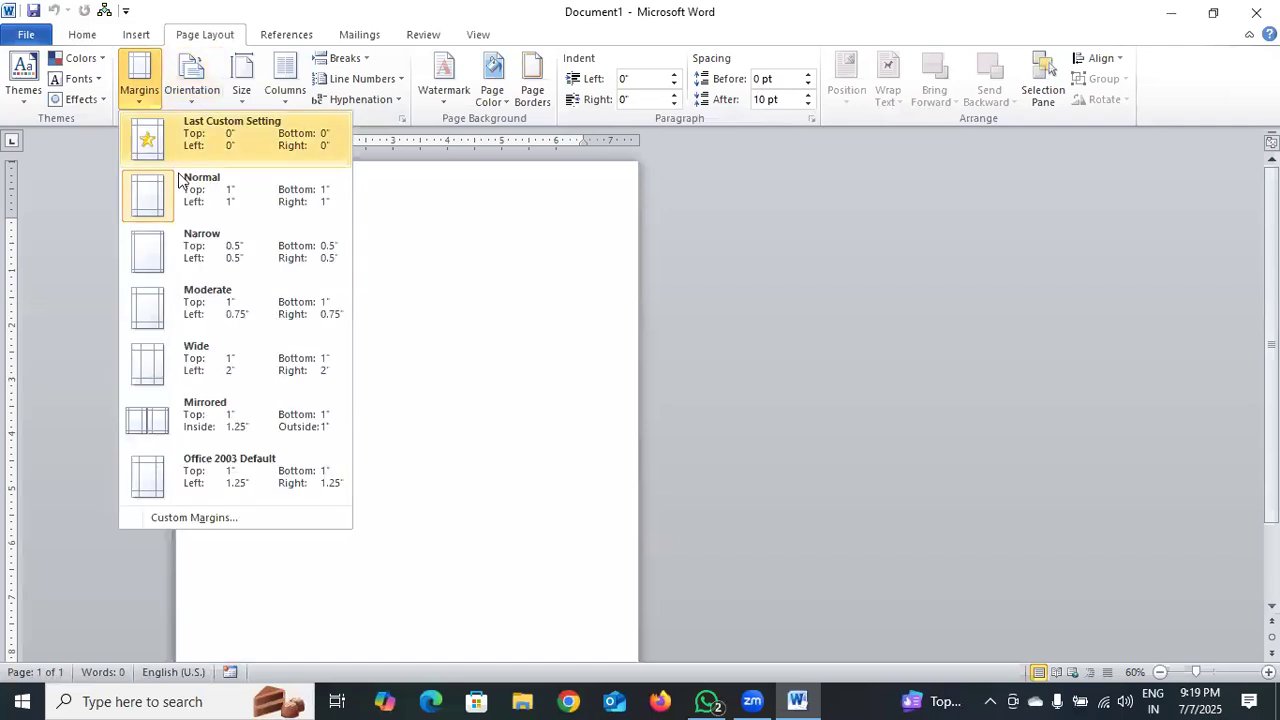
{"action": "left_click", "coordinate": [195, 242]}
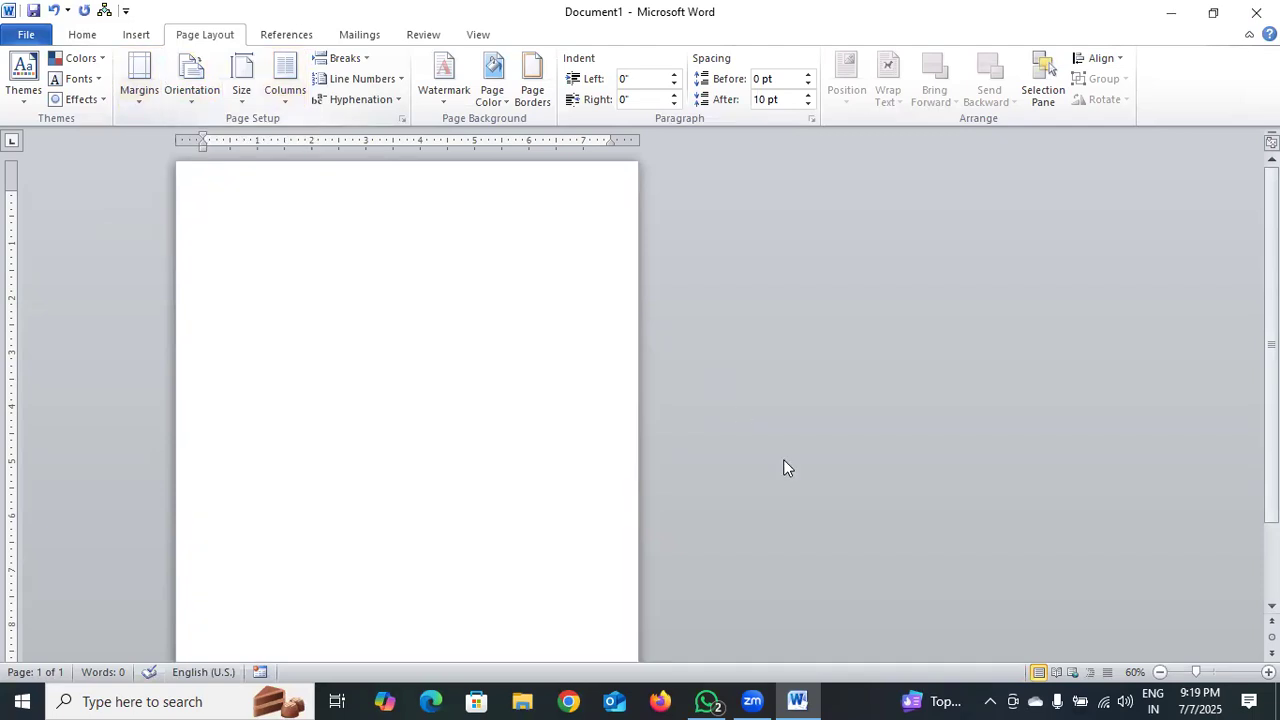
{"action": "left_click", "coordinate": [1268, 672]}
{"action": "left_click", "coordinate": [1268, 672]}
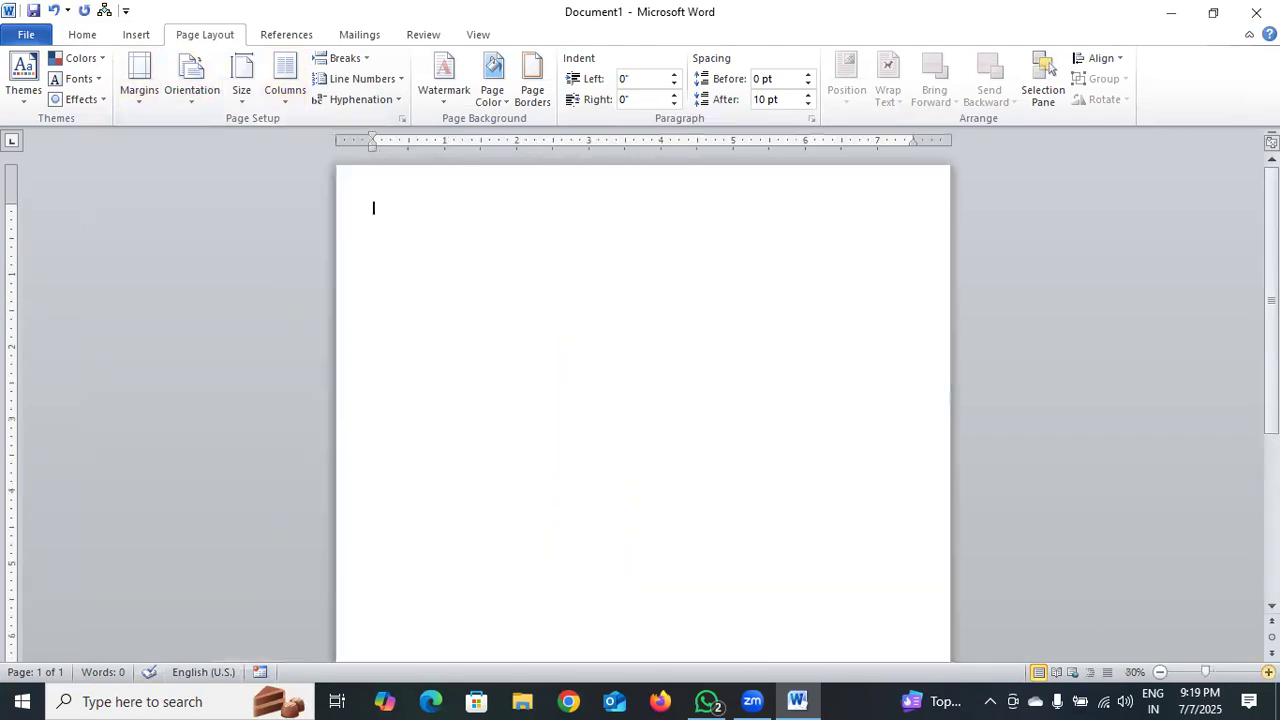
{"action": "left_click", "coordinate": [1268, 672]}
{"action": "left_click", "coordinate": [1268, 672]}
{"action": "left_click", "coordinate": [1268, 672]}
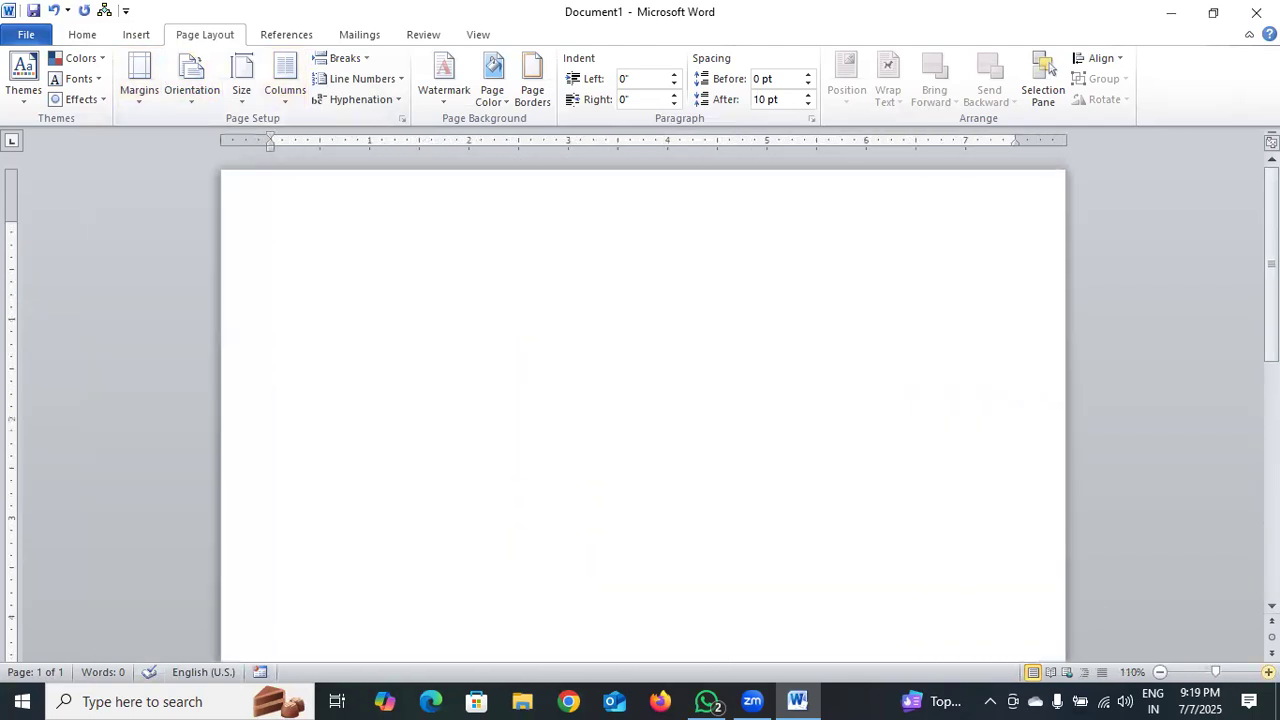
Move across the ribbon to the Mailings tools
{"action": "left_click", "coordinate": [137, 36]}
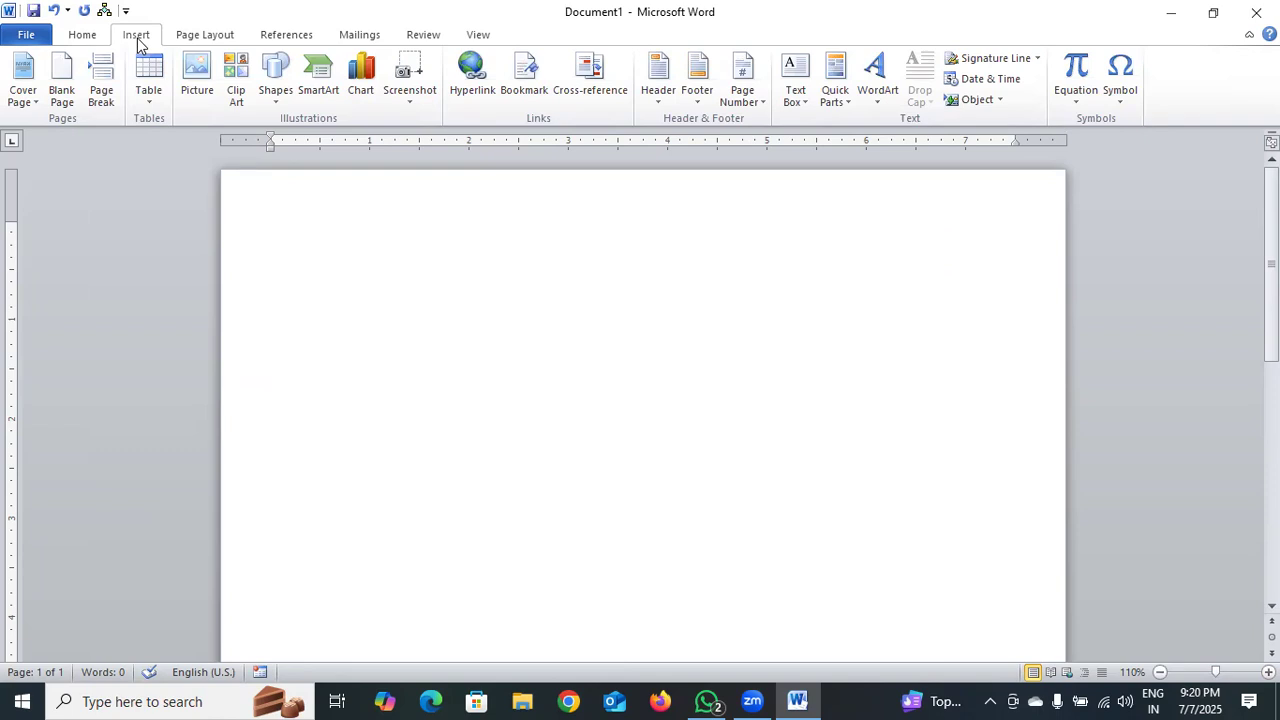
{"action": "left_click", "coordinate": [197, 39]}
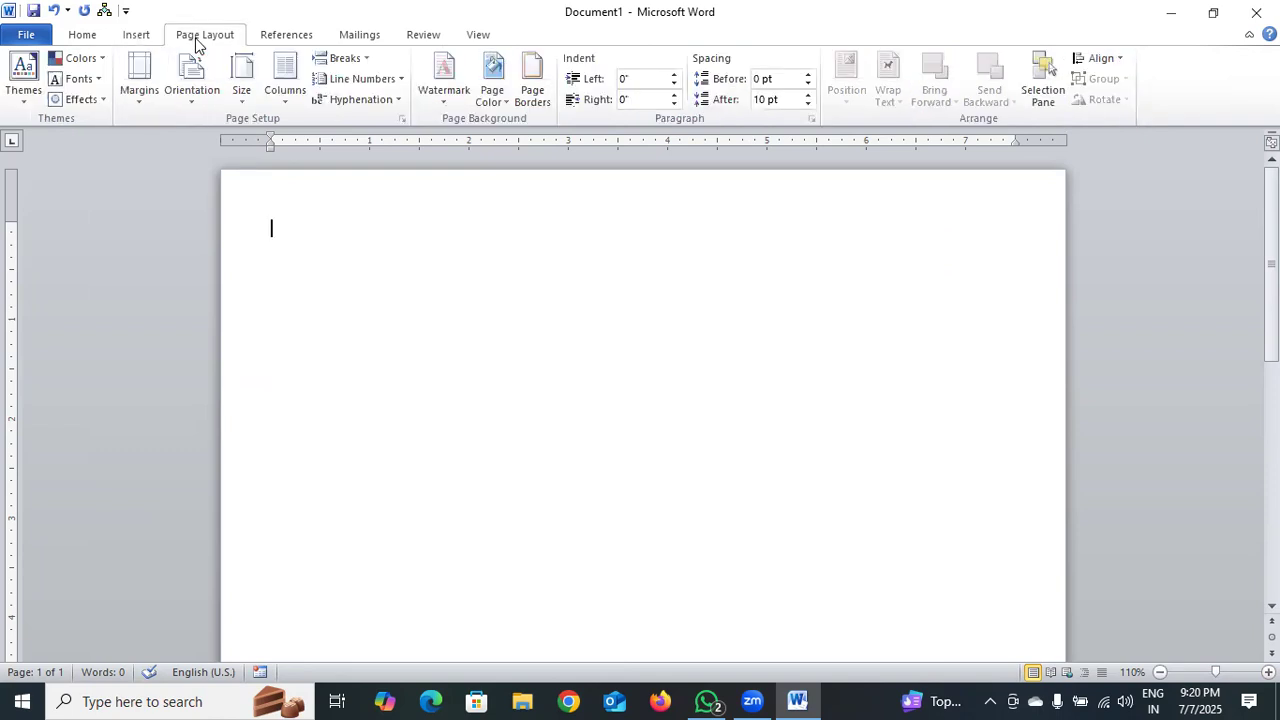
{"action": "left_click", "coordinate": [272, 40]}
{"action": "left_click", "coordinate": [345, 40]}
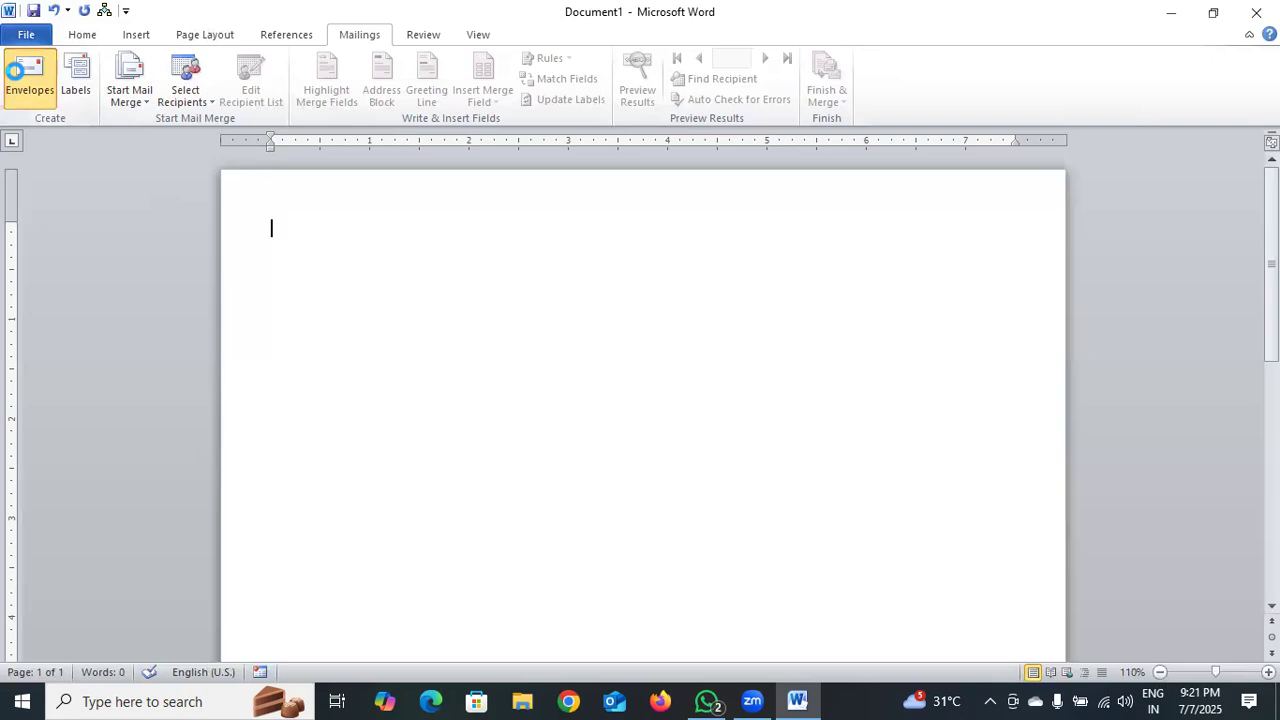
Open Envelopes and start the delivery address with a TO line and the shop's name
{"action": "left_click", "coordinate": [14, 70]}
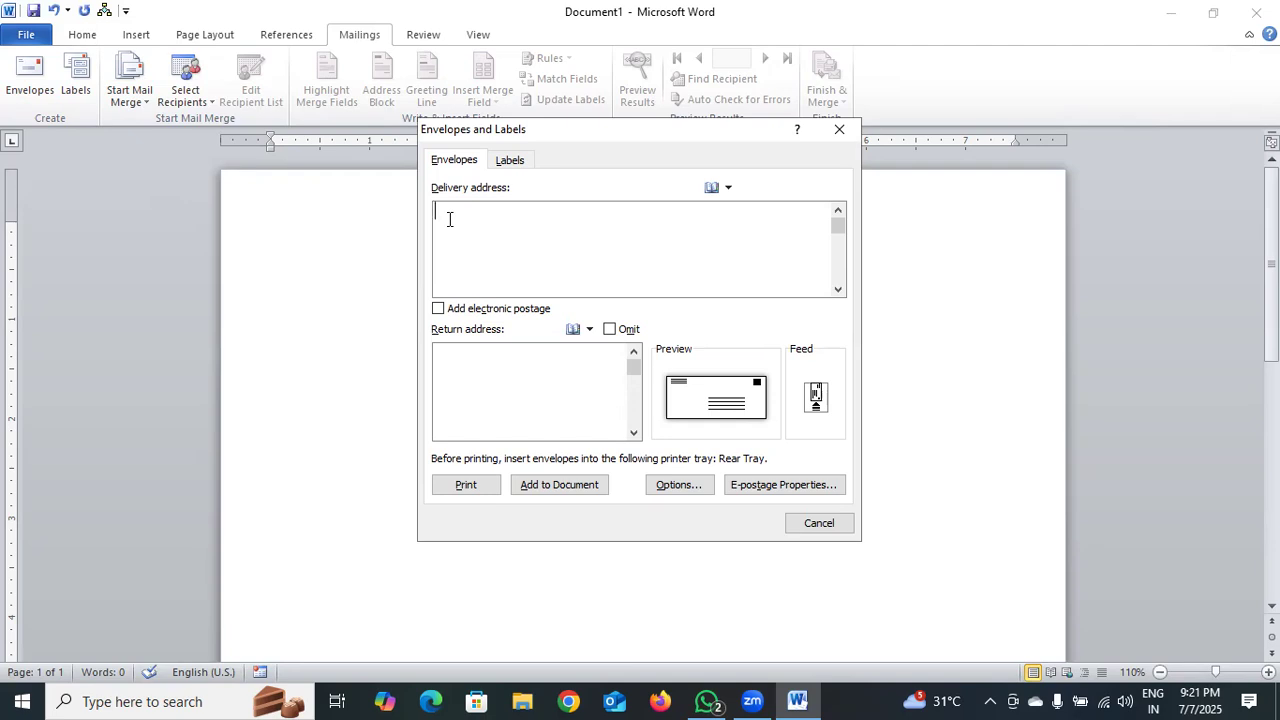
{"action": "type", "text": "TO"}
{"action": "key", "text": "Return"}
{"action": "type", "text": "INDICA CVOMPUTER CARE"}
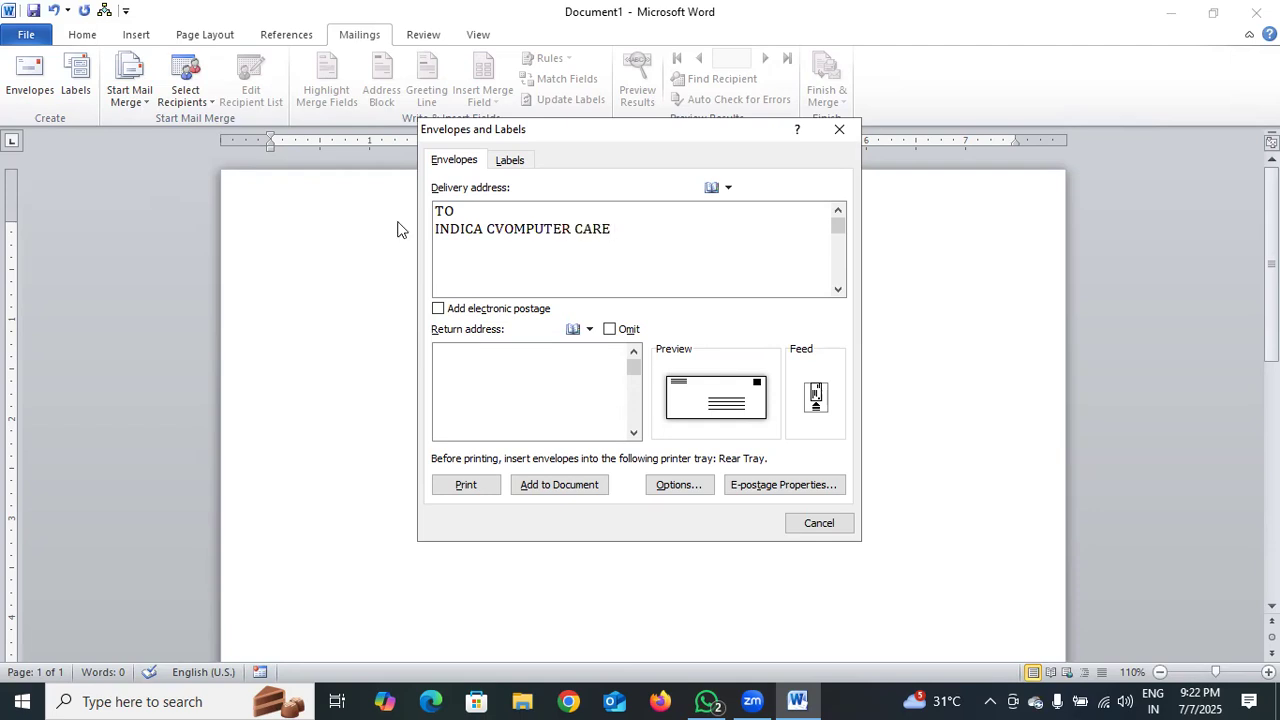
{"action": "left_click", "coordinate": [501, 232]}
{"action": "key", "text": "BackSpace"}
{"action": "left_click", "coordinate": [606, 231]}
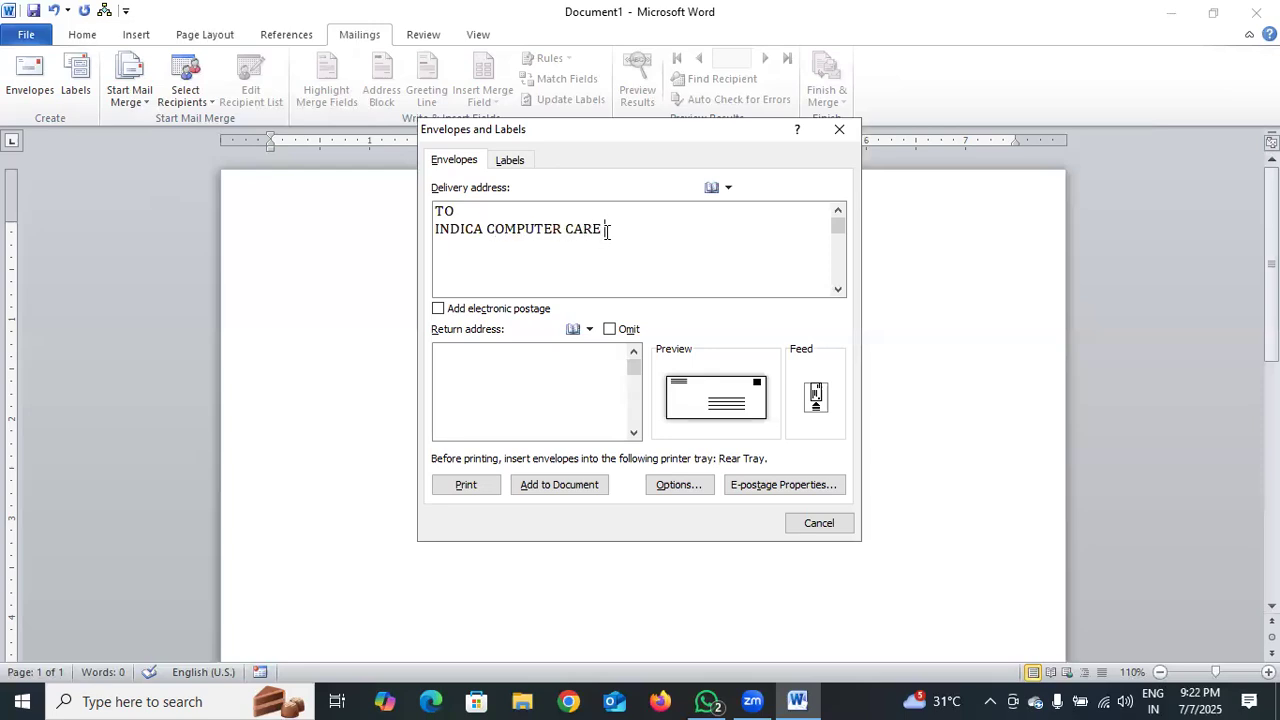
{"action": "type", "text": "A"}
{"action": "key", "text": "BackSpace"}
Add the shop's street, city and PIN code, then begin its phone number line
{"action": "type", "text": "AMMU KARAN MAR"}
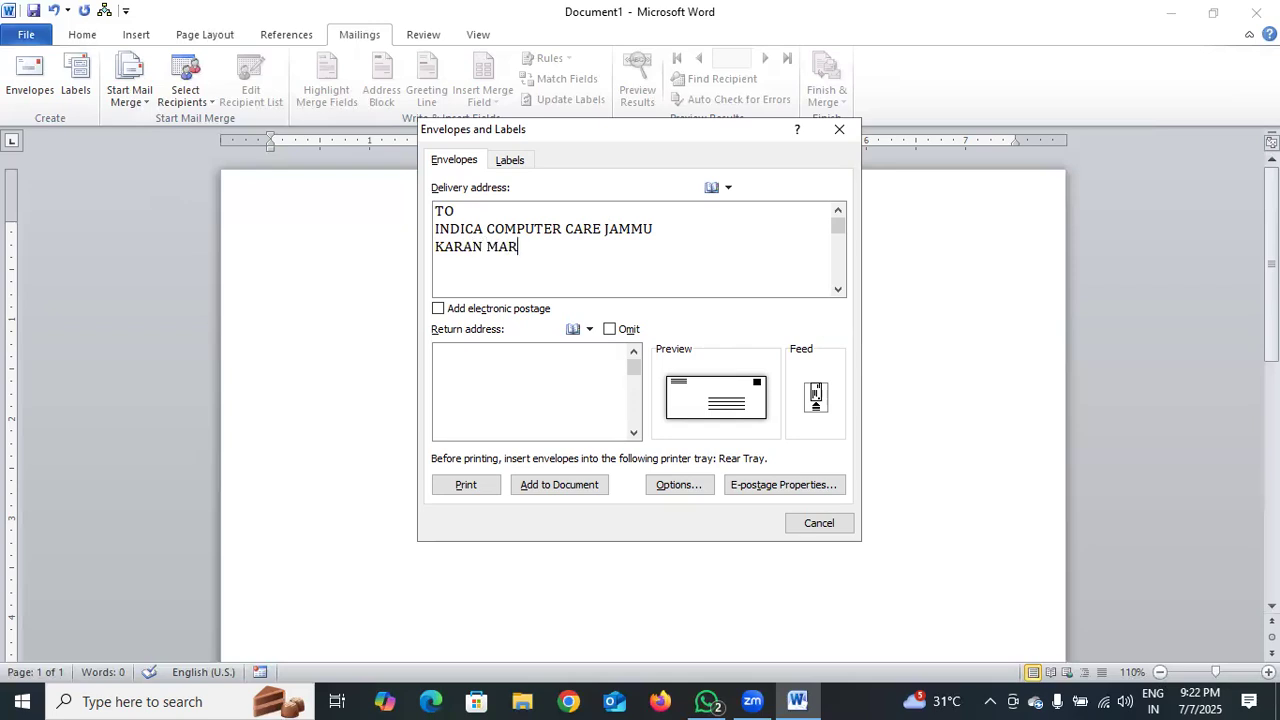
{"action": "type", "text": "KET INDT"}
{"action": "key", "text": "BackSpace"}
{"action": "type", "text": "RA "}
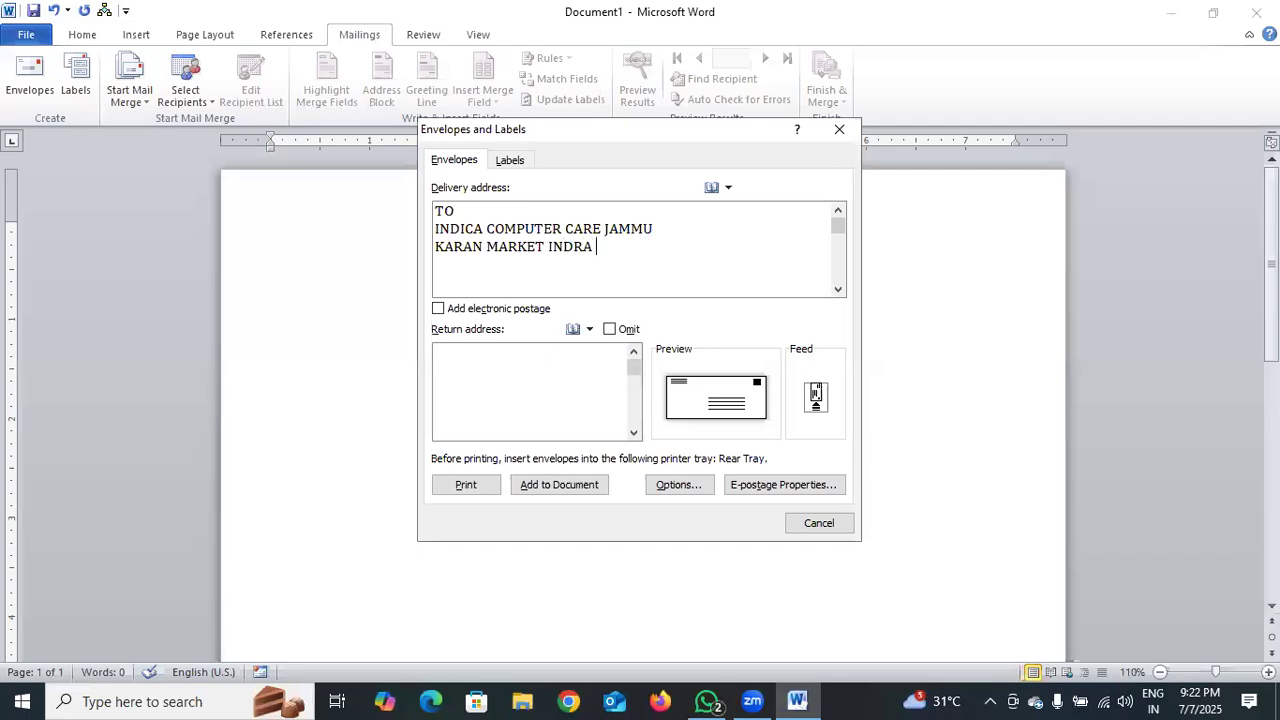
{"action": "type", "text": "CHOC"}
{"action": "key", "text": "BackSpace"}
{"action": "type", "text": "WCK K"}
{"action": "key", "text": "BackSpace"}
{"action": "type", "text": "JAMMU"}
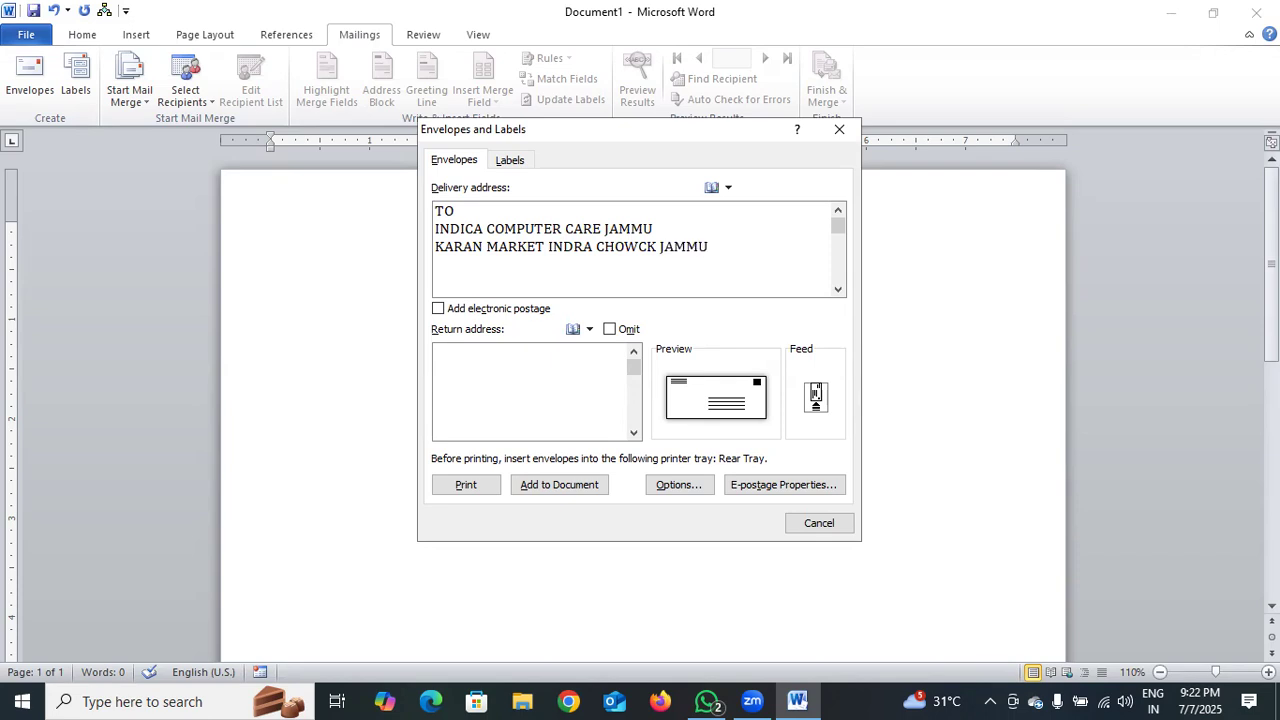
{"action": "type", "text": " 180001"}
{"action": "key", "text": "Return"}
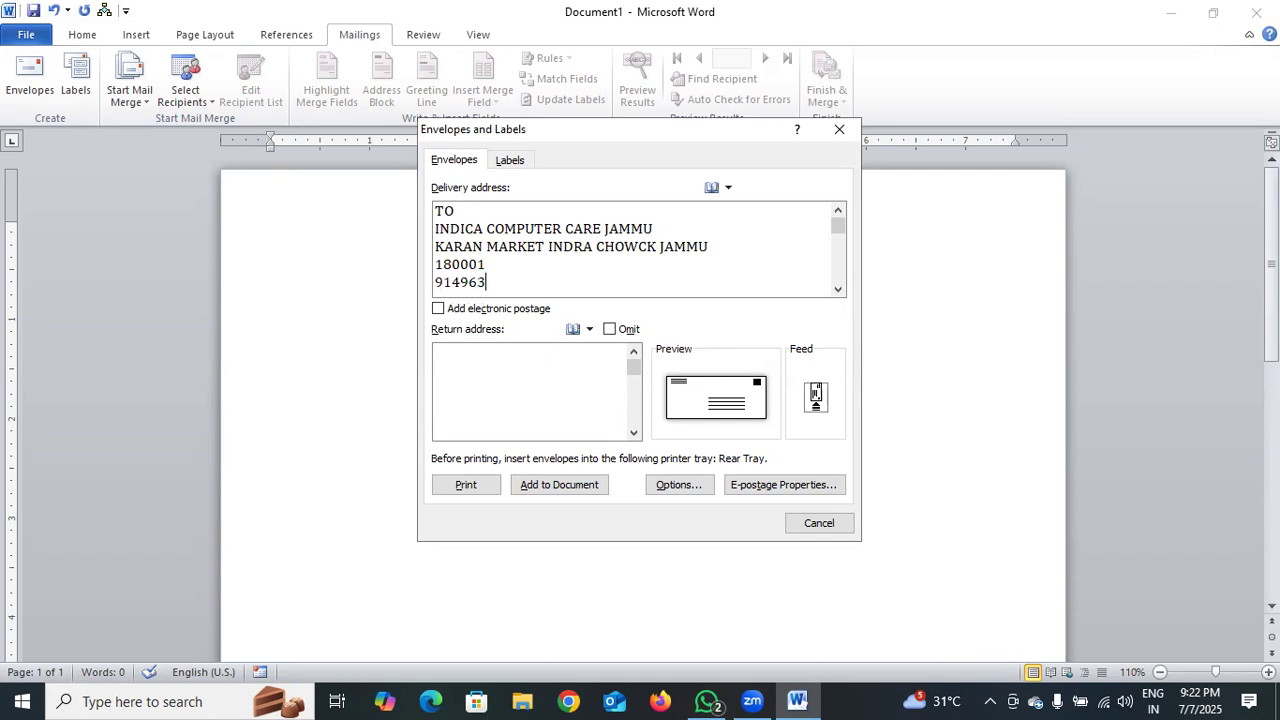
Enter the sender's centre name, road, town with PIN code, and phone number as the return address
{"action": "left_click", "coordinate": [535, 363]}
{"action": "type", "text": "MS LONE CS"}
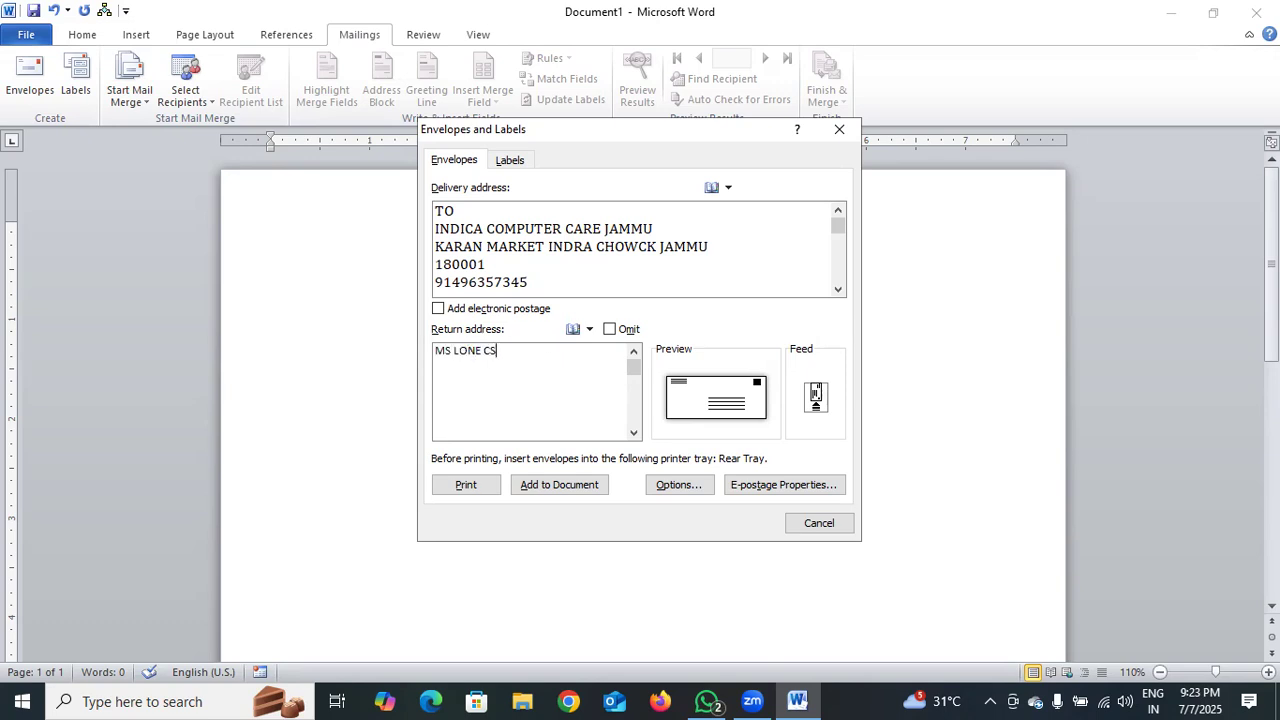
{"action": "type", "text": "C CENTERR"}
{"action": "key", "text": "BackSpace"}
{"action": "type", "text": "NEAR JK BANK"}
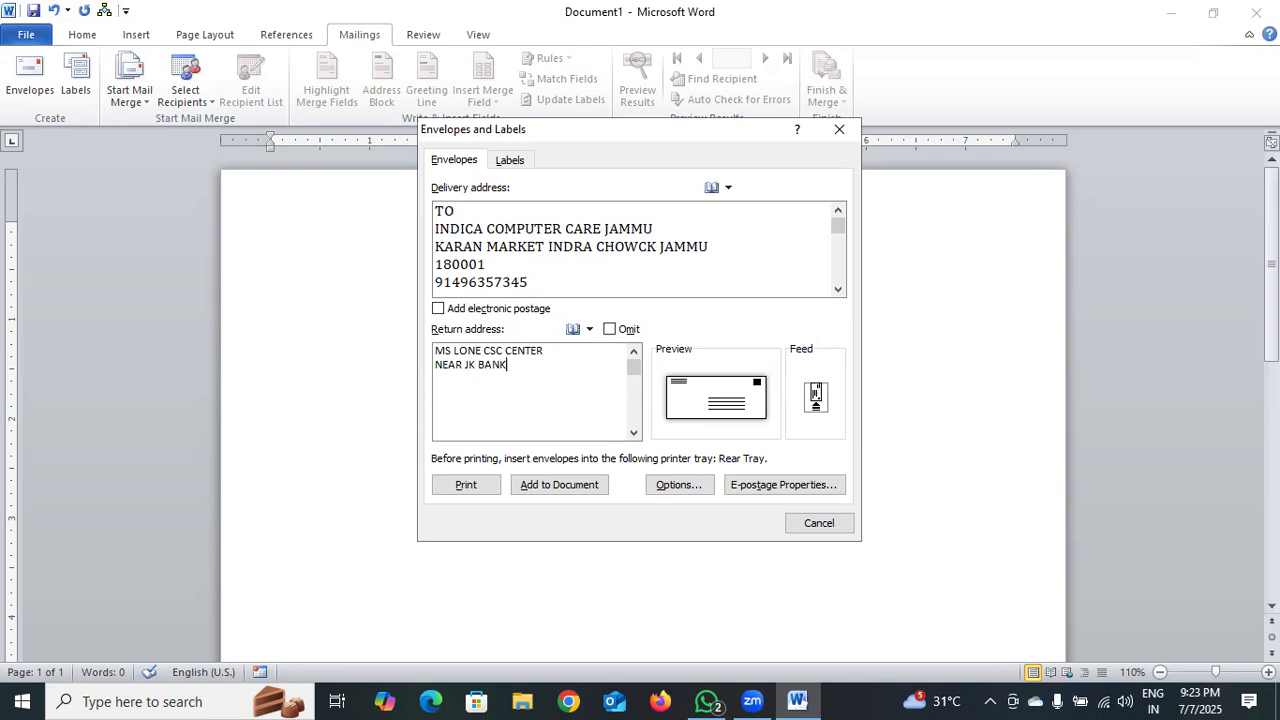
{"action": "type", "text": " HOSPITAL ROAD ASSAR"}
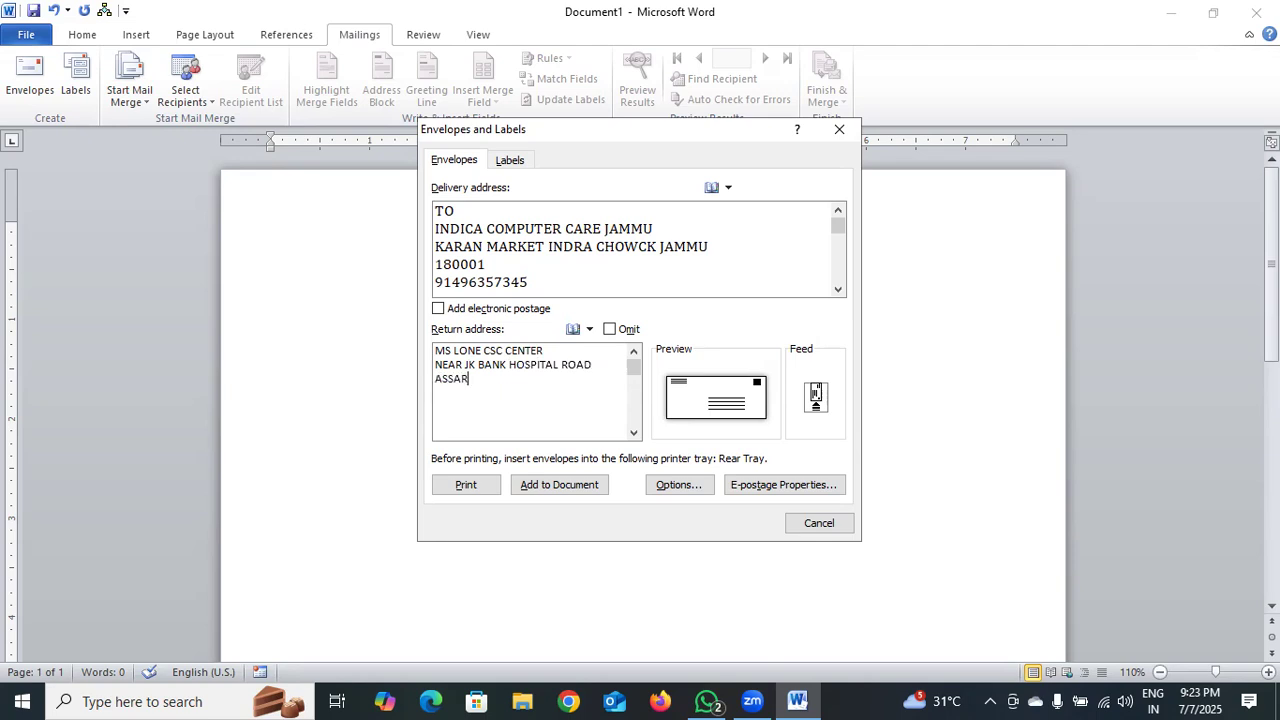
{"action": "type", "text": " 182143"}
{"action": "key", "text": "Return"}
In envelope Options, pick Custom size from the envelope size list
{"action": "left_click", "coordinate": [675, 485]}
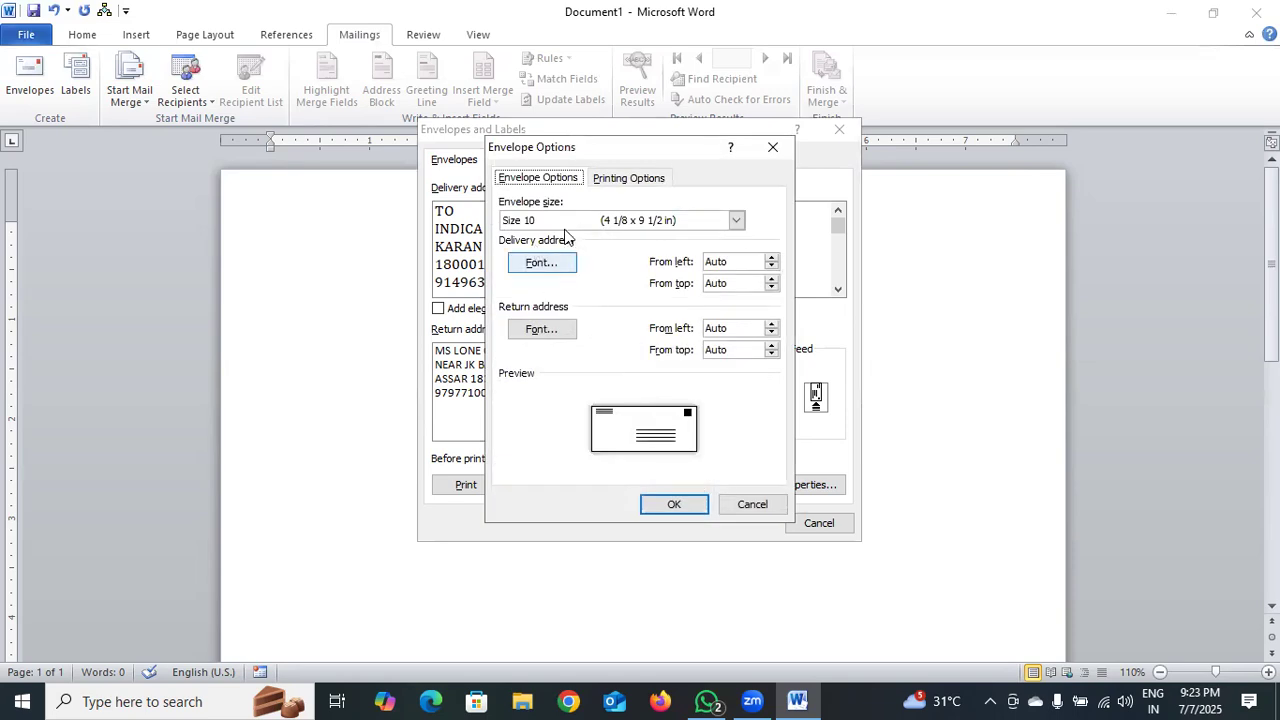
{"action": "left_click", "coordinate": [737, 221]}
{"action": "left_click", "coordinate": [737, 221]}
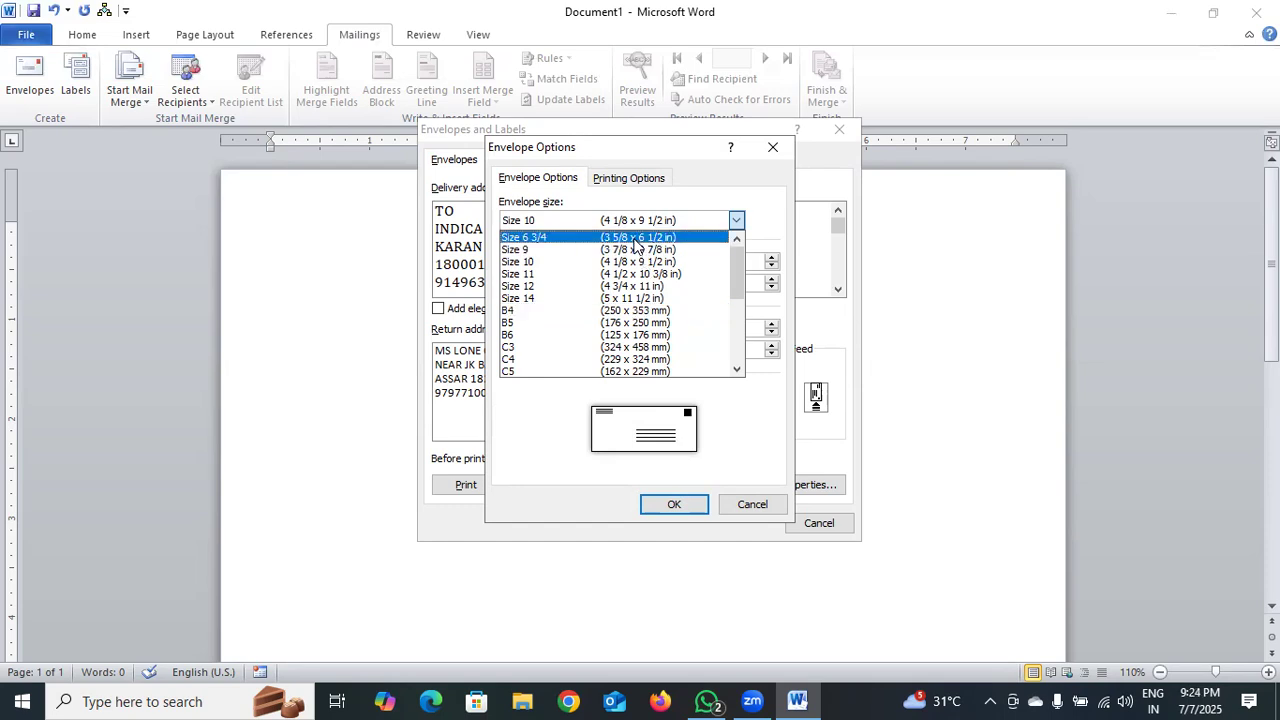
{"action": "scroll", "coordinate": [645, 287], "scroll_direction": "down", "scroll_amount": 4}
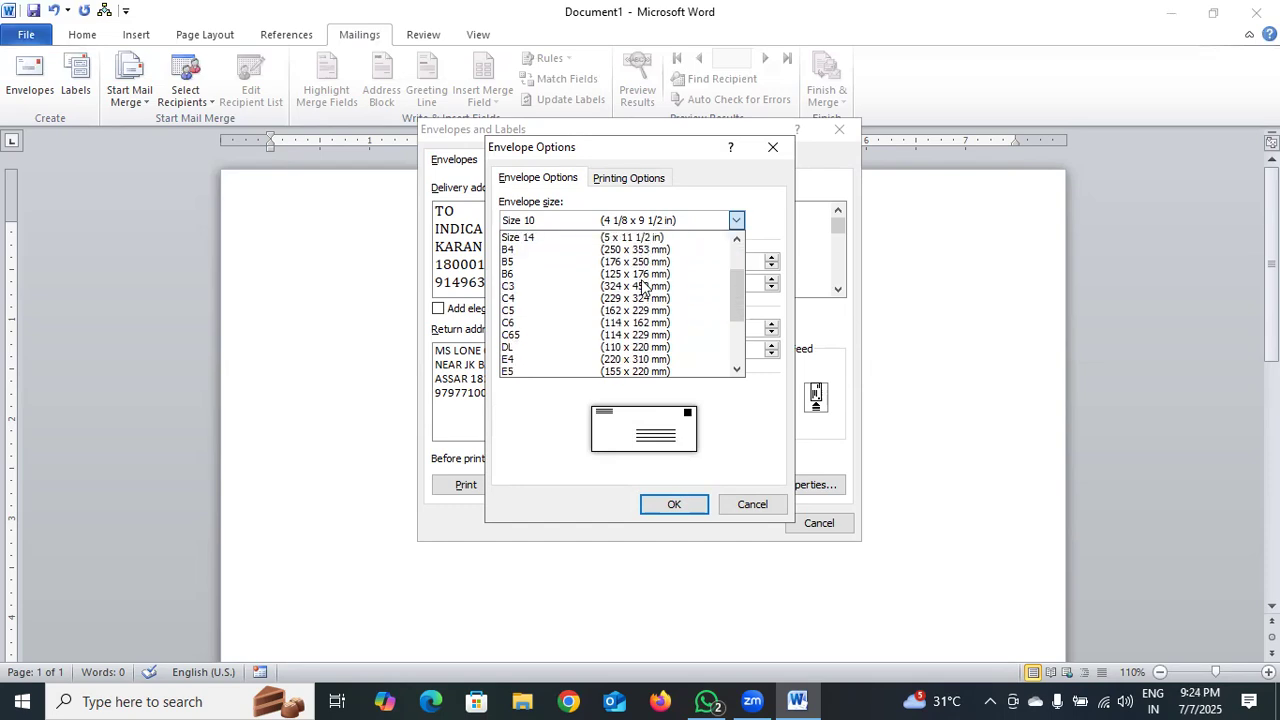
{"action": "scroll", "coordinate": [645, 287], "scroll_direction": "down", "scroll_amount": 1}
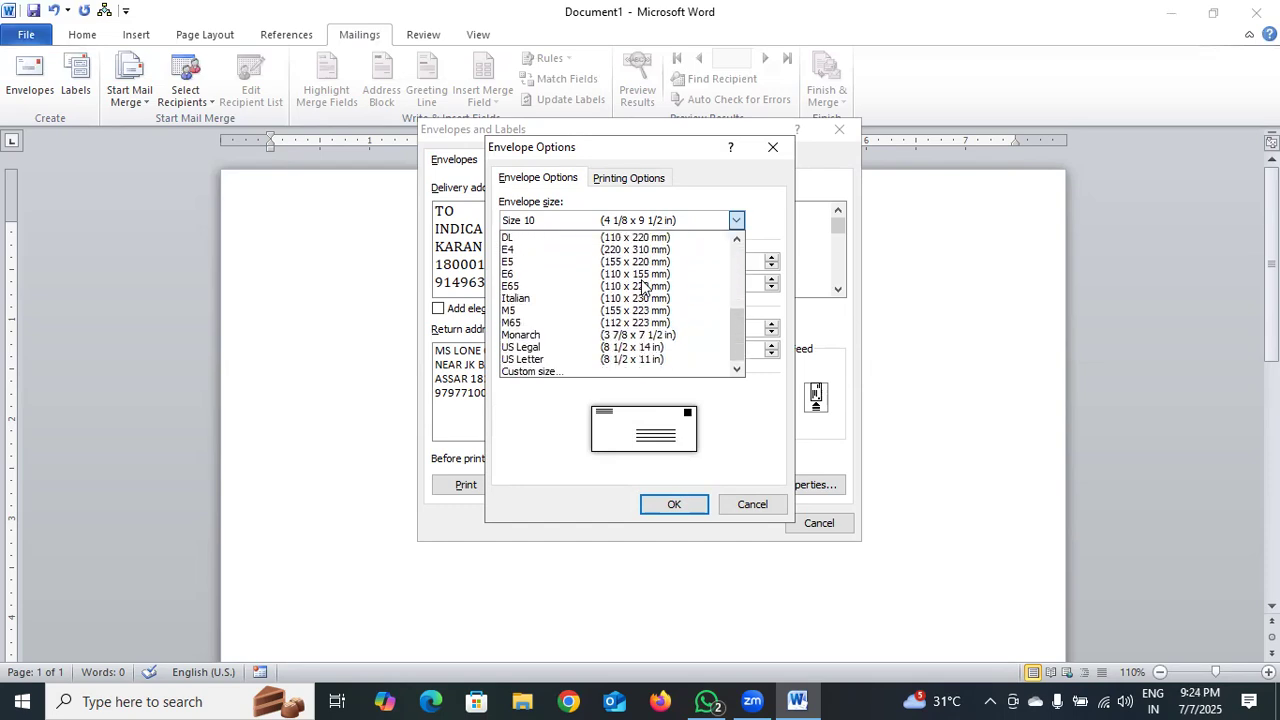
{"action": "left_click", "coordinate": [648, 371]}
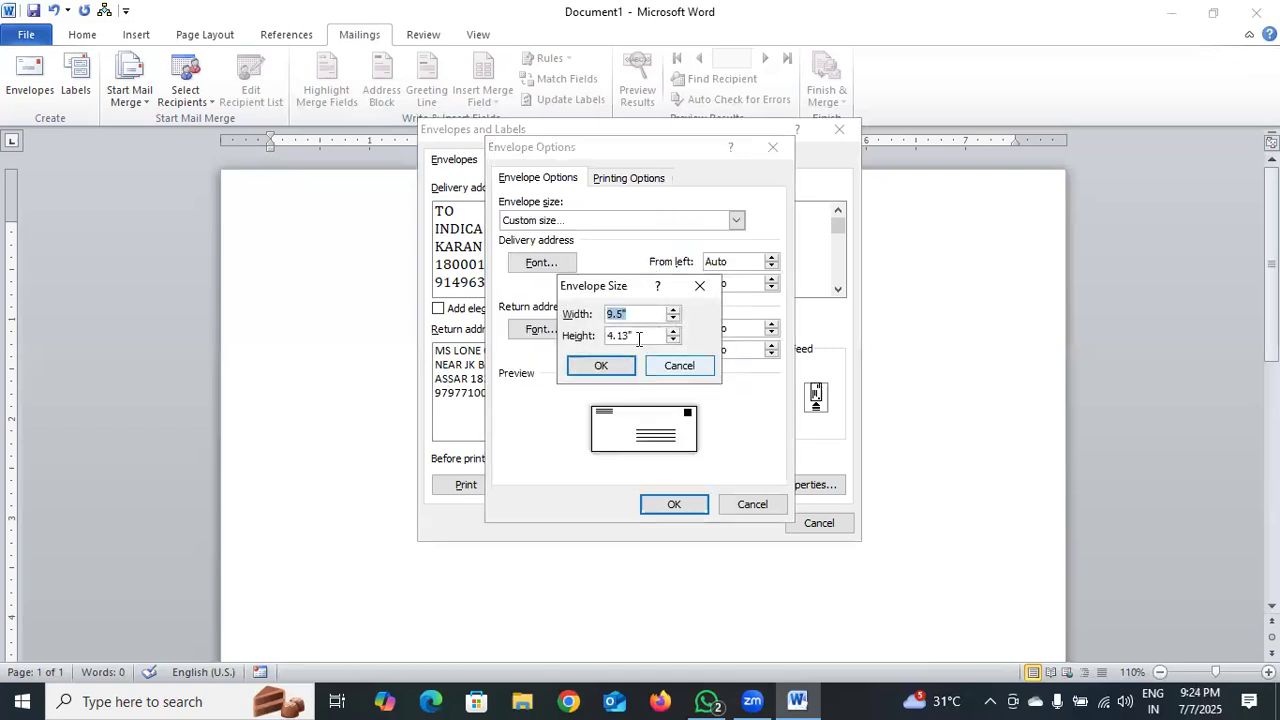
Enter width 5.0 and height 6.0, accept the minimum-size adjustment to 6.4 × 6 inches, and apply
{"action": "type", "text": "5.0"}
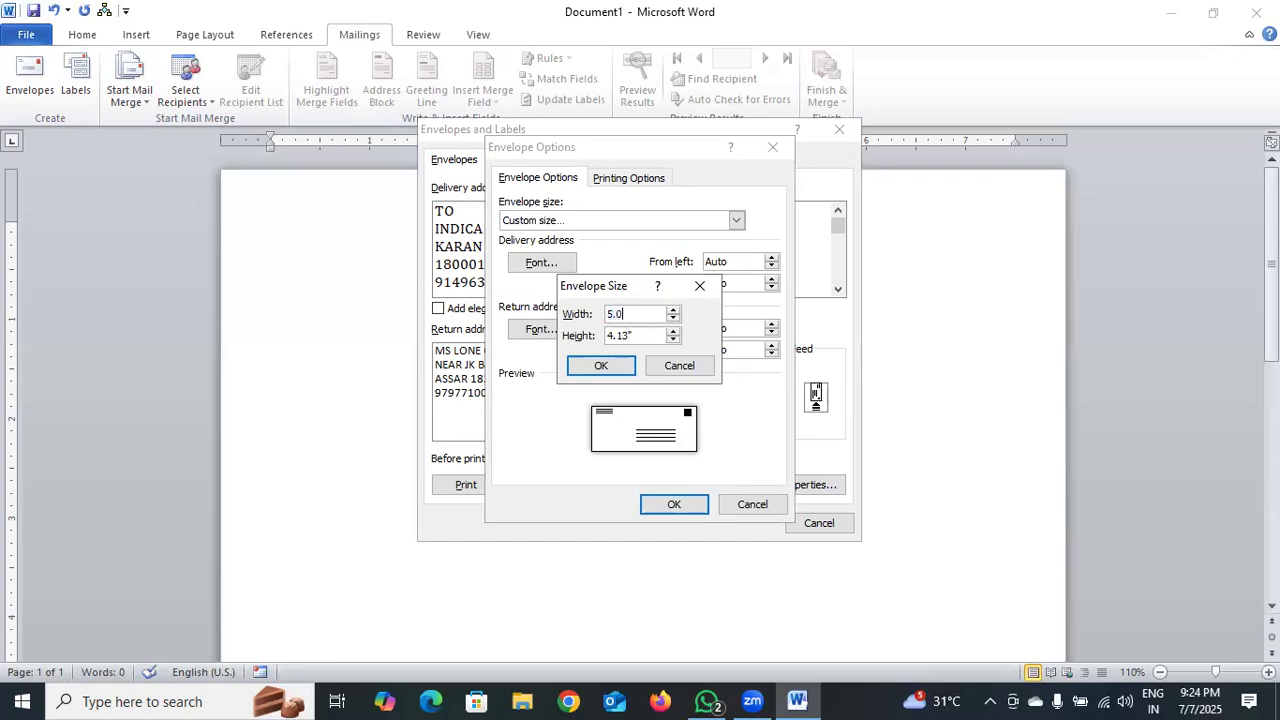
{"action": "left_click", "coordinate": [650, 335]}
{"action": "key", "text": "BackSpace"}
{"action": "key", "text": "BackSpace"}
{"action": "key", "text": "BackSpace"}
{"action": "key", "text": "BackSpace"}
{"action": "key", "text": "BackSpace"}
{"action": "type", "text": "6.0"}
{"action": "left_click", "coordinate": [619, 366]}
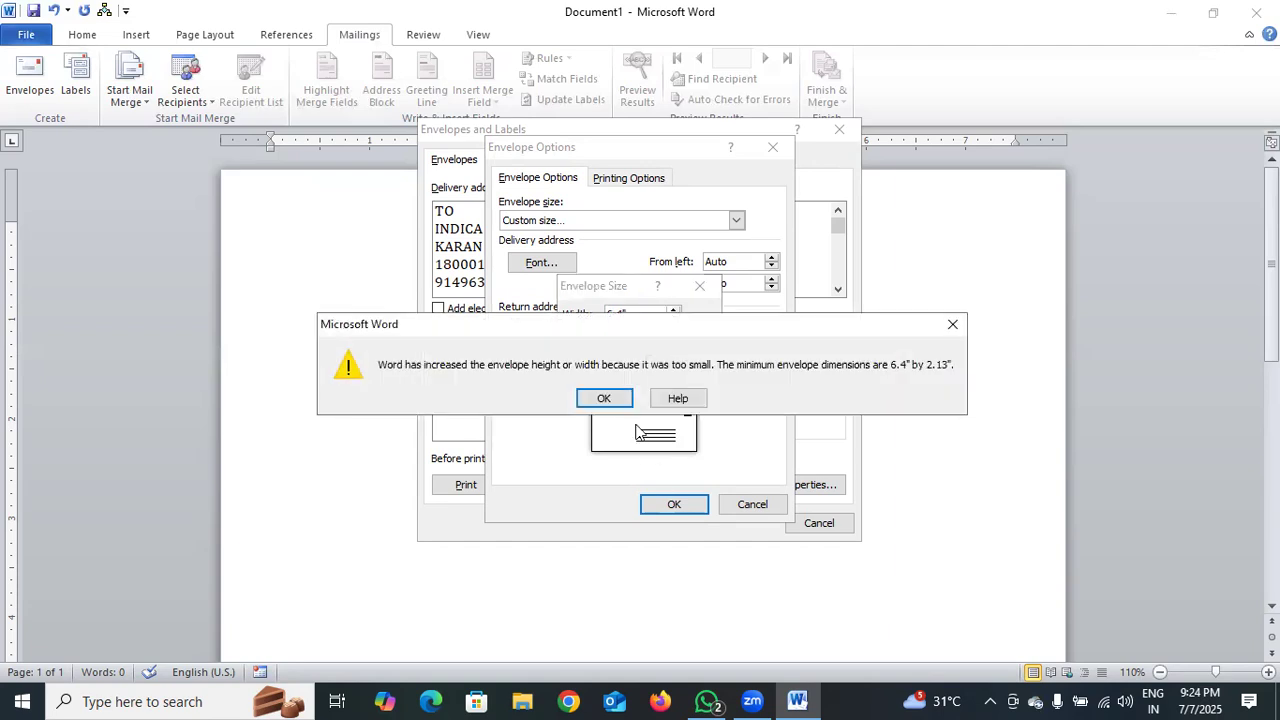
{"action": "left_click", "coordinate": [602, 398]}
{"action": "left_click", "coordinate": [672, 508]}
{"action": "left_click", "coordinate": [603, 368]}
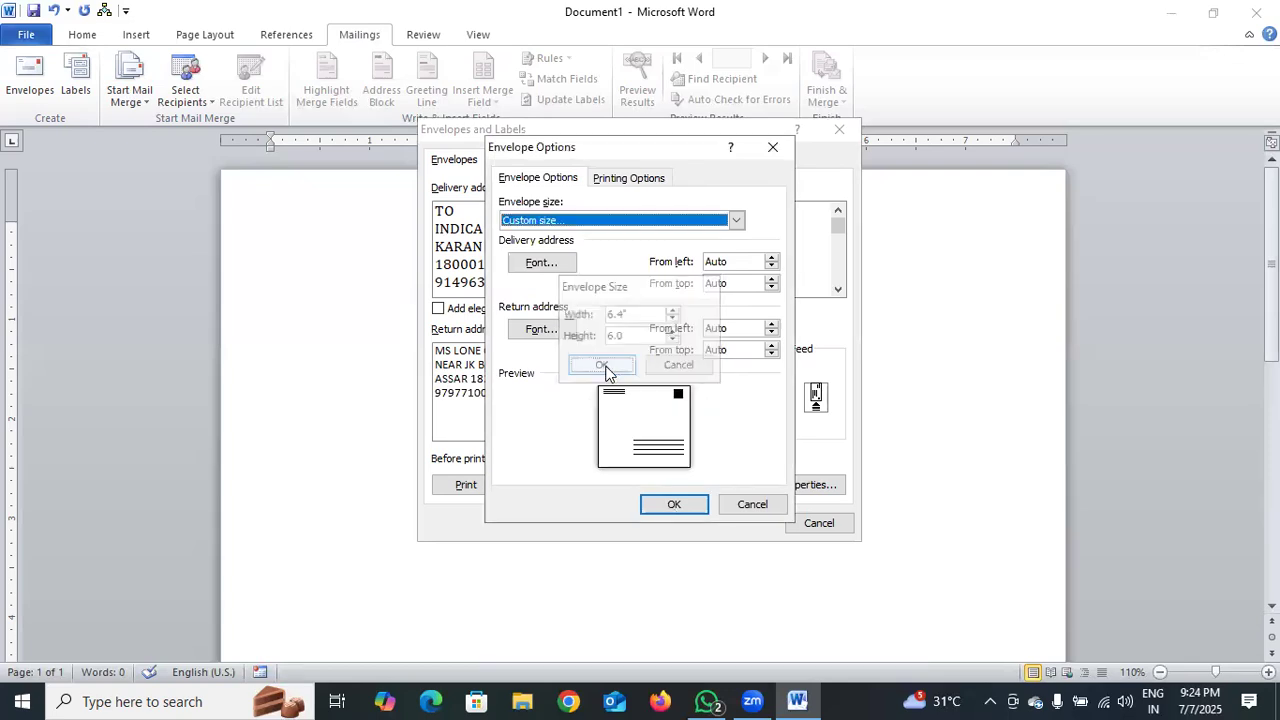
{"action": "left_click", "coordinate": [672, 506]}
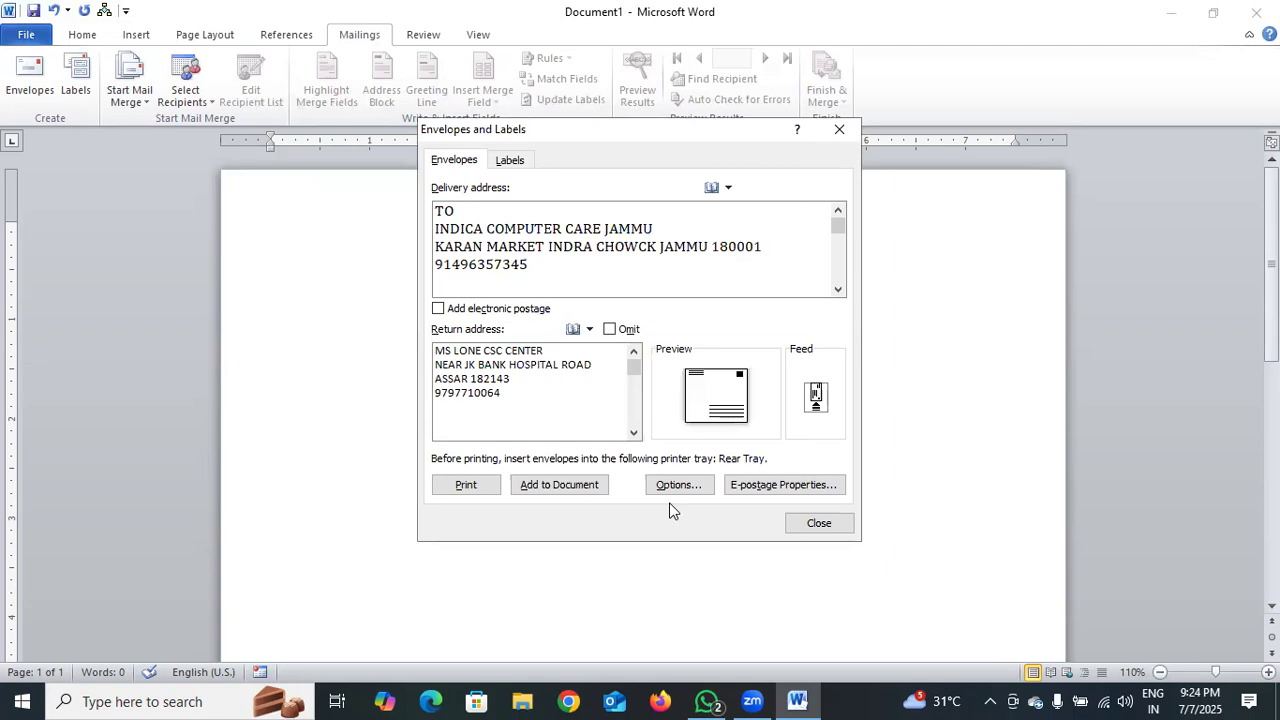
Print the envelope, save the return address as default, dismiss the offline printer notice, and reopen Envelopes
{"action": "left_click", "coordinate": [475, 486]}
{"action": "left_click", "coordinate": [561, 396]}
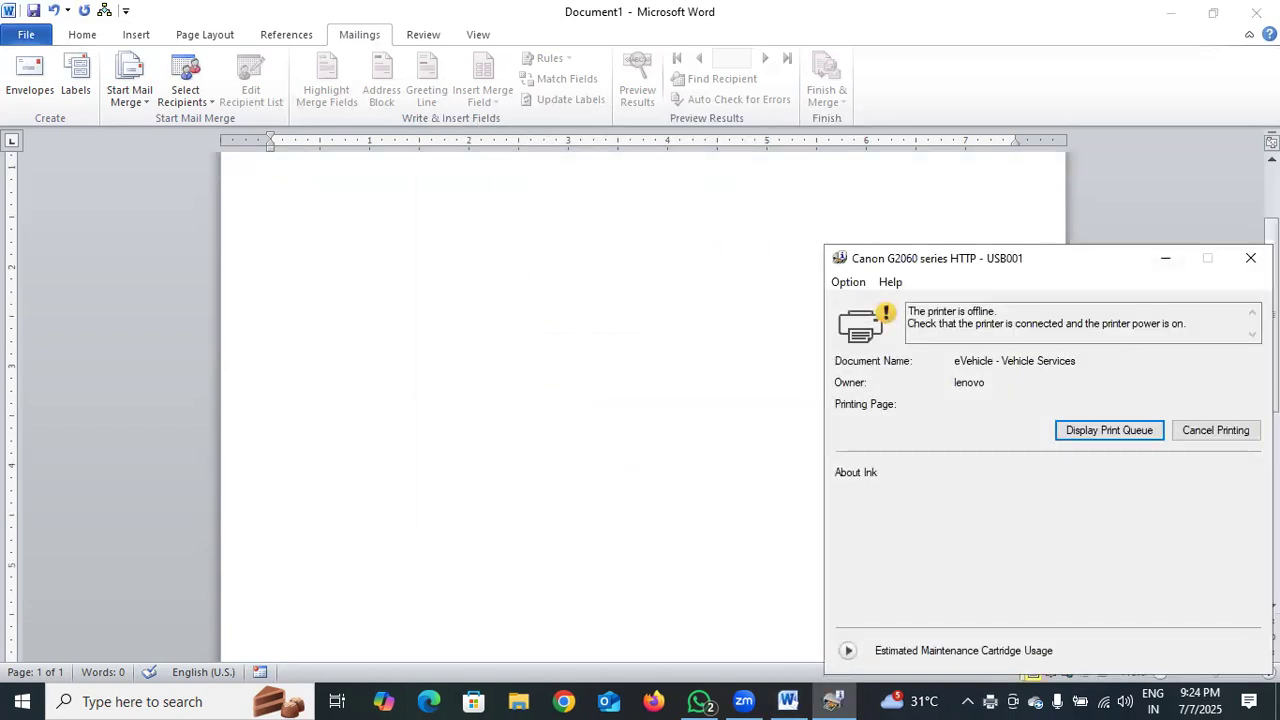
{"action": "left_click", "coordinate": [1250, 259]}
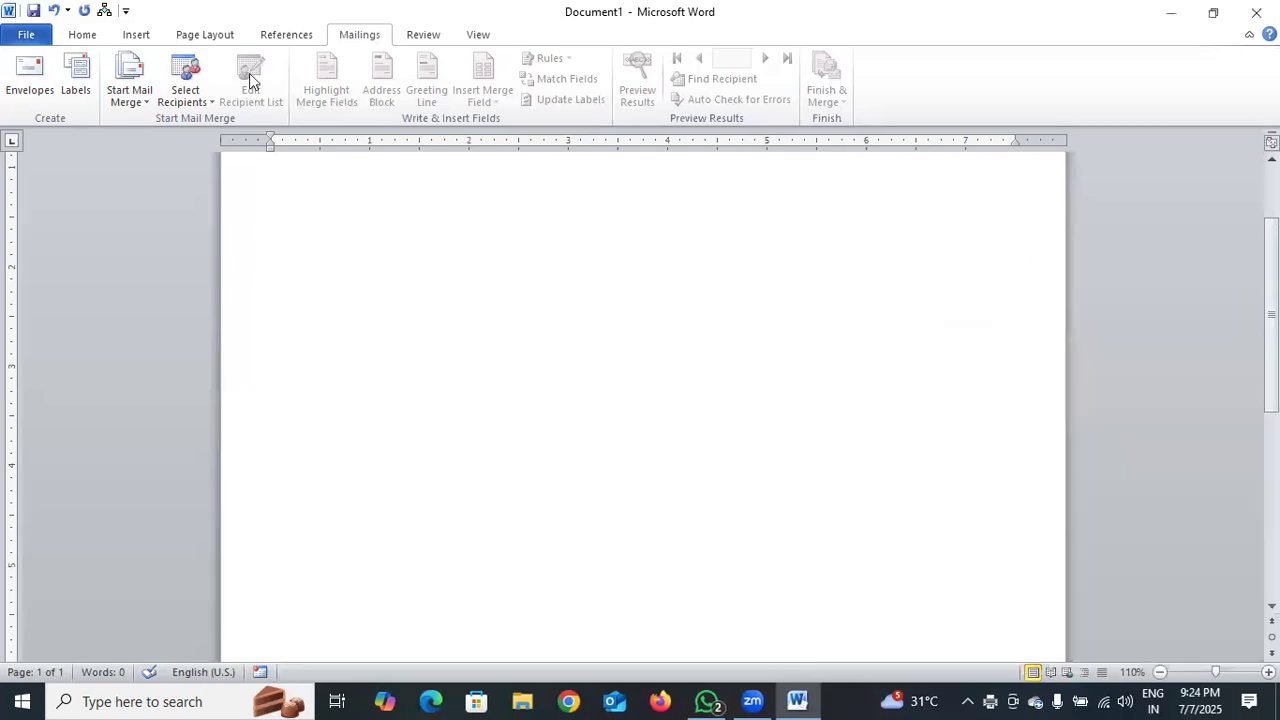
{"action": "left_click", "coordinate": [47, 84]}
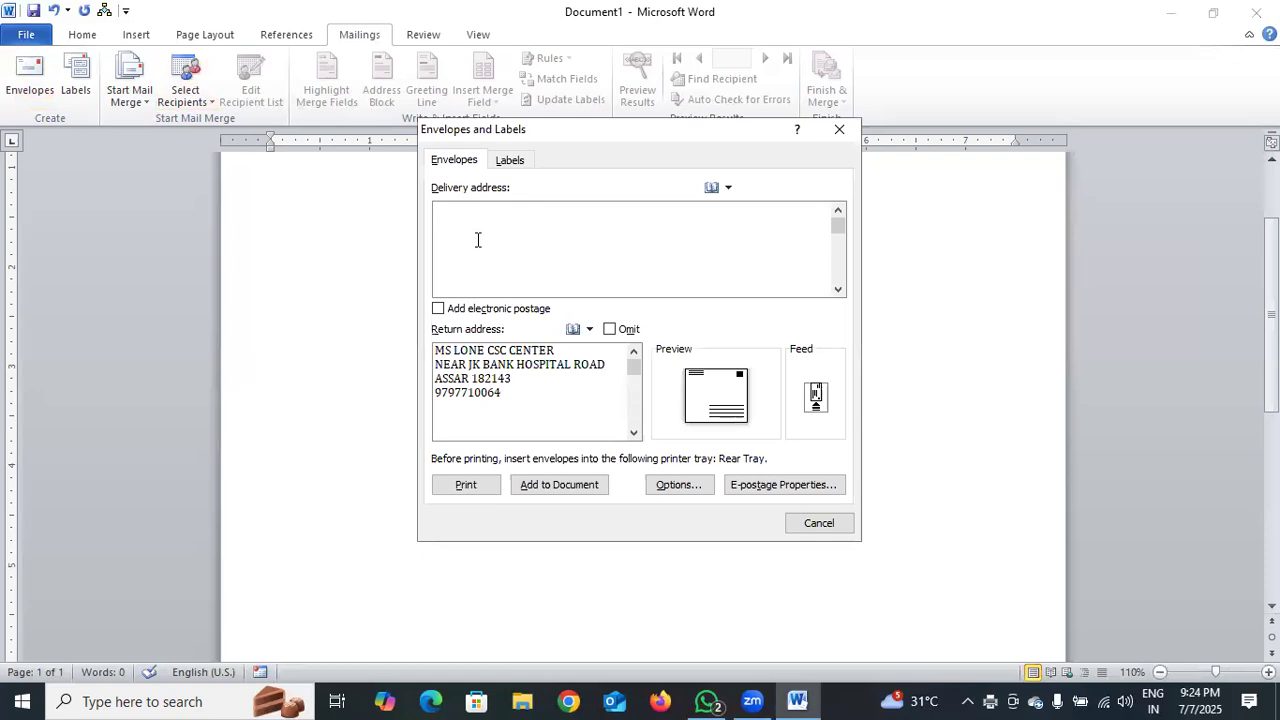
{"action": "left_click", "coordinate": [700, 390]}
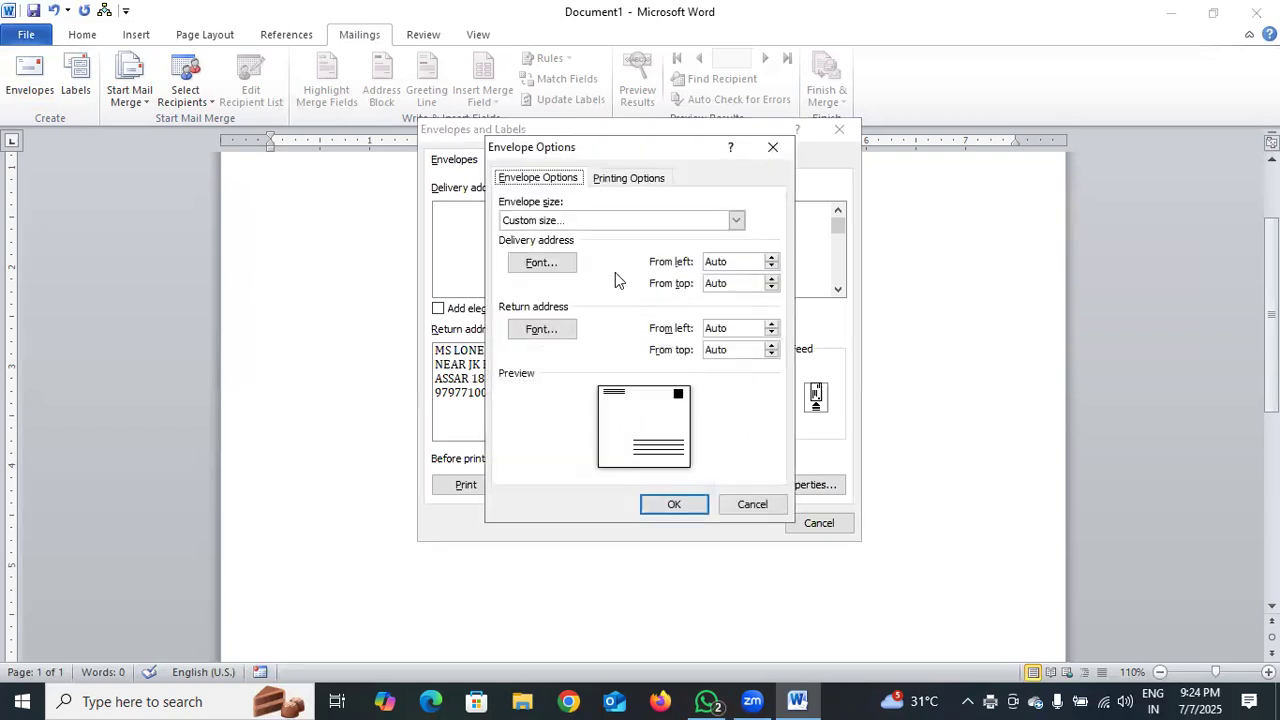
{"action": "left_click", "coordinate": [671, 503]}
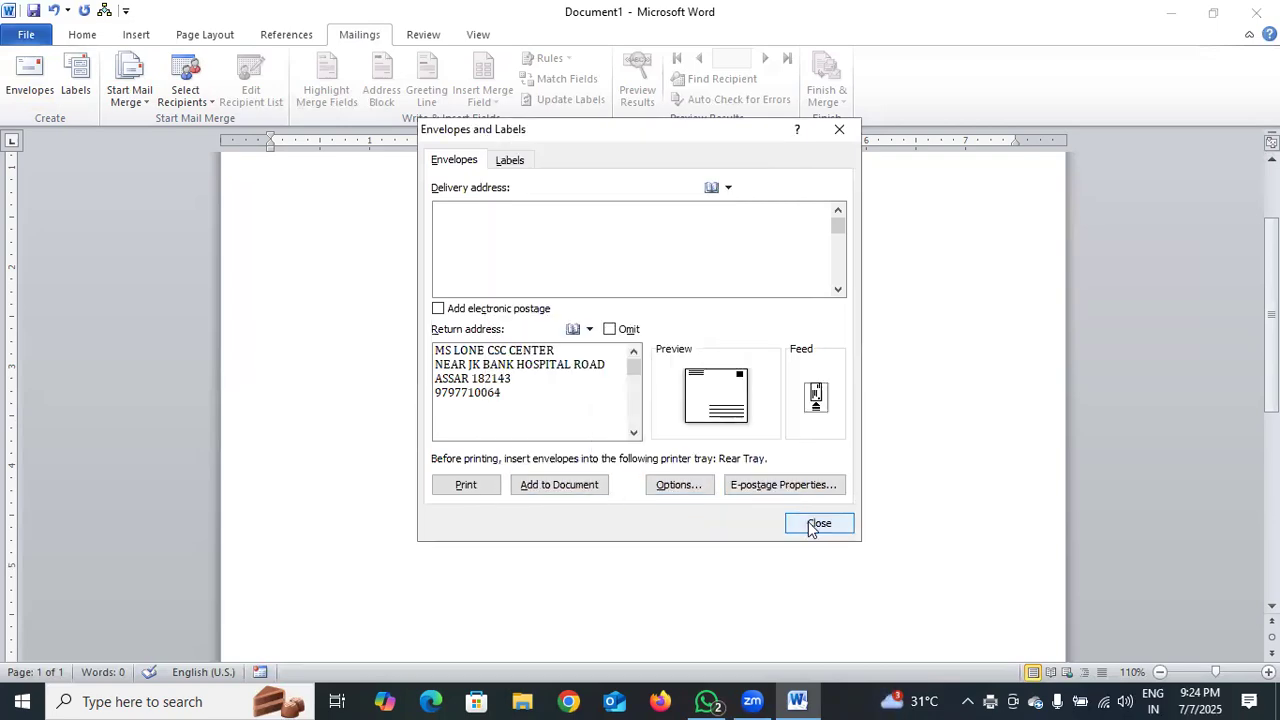
{"action": "left_click", "coordinate": [509, 162]}
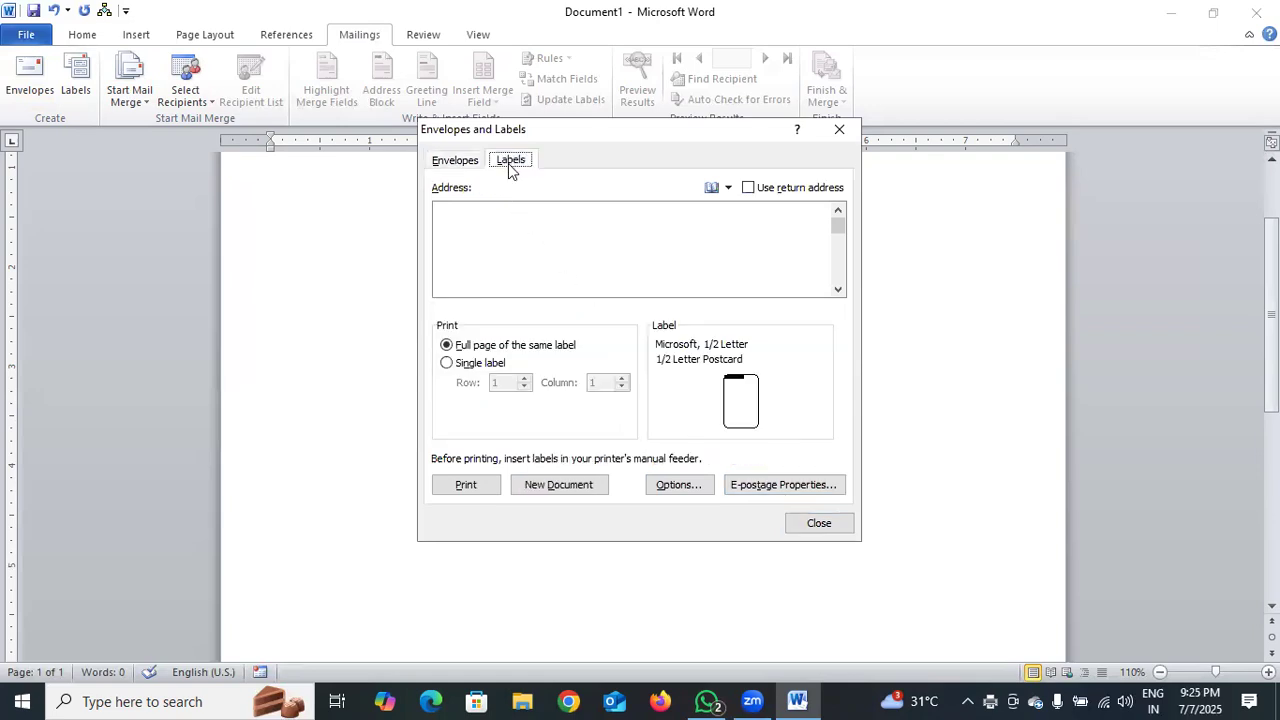
{"action": "left_click", "coordinate": [454, 162]}
{"action": "left_click", "coordinate": [492, 241]}
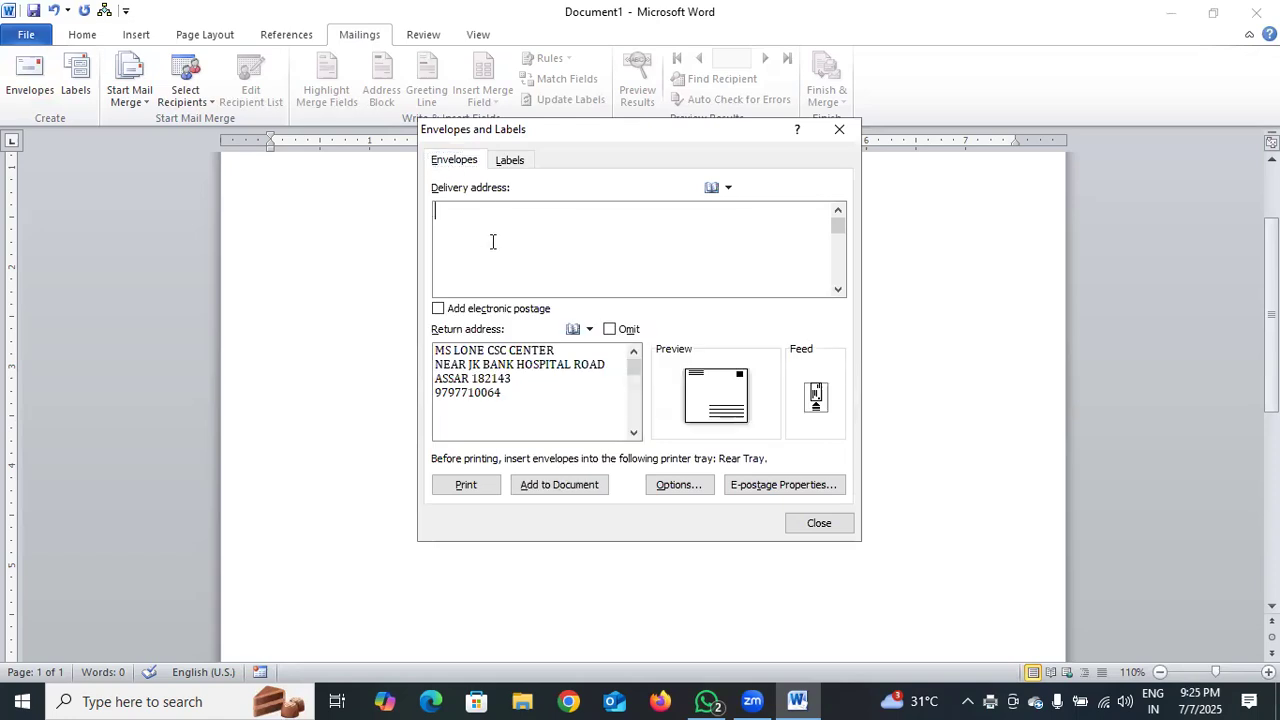
{"action": "left_click", "coordinate": [439, 309]}
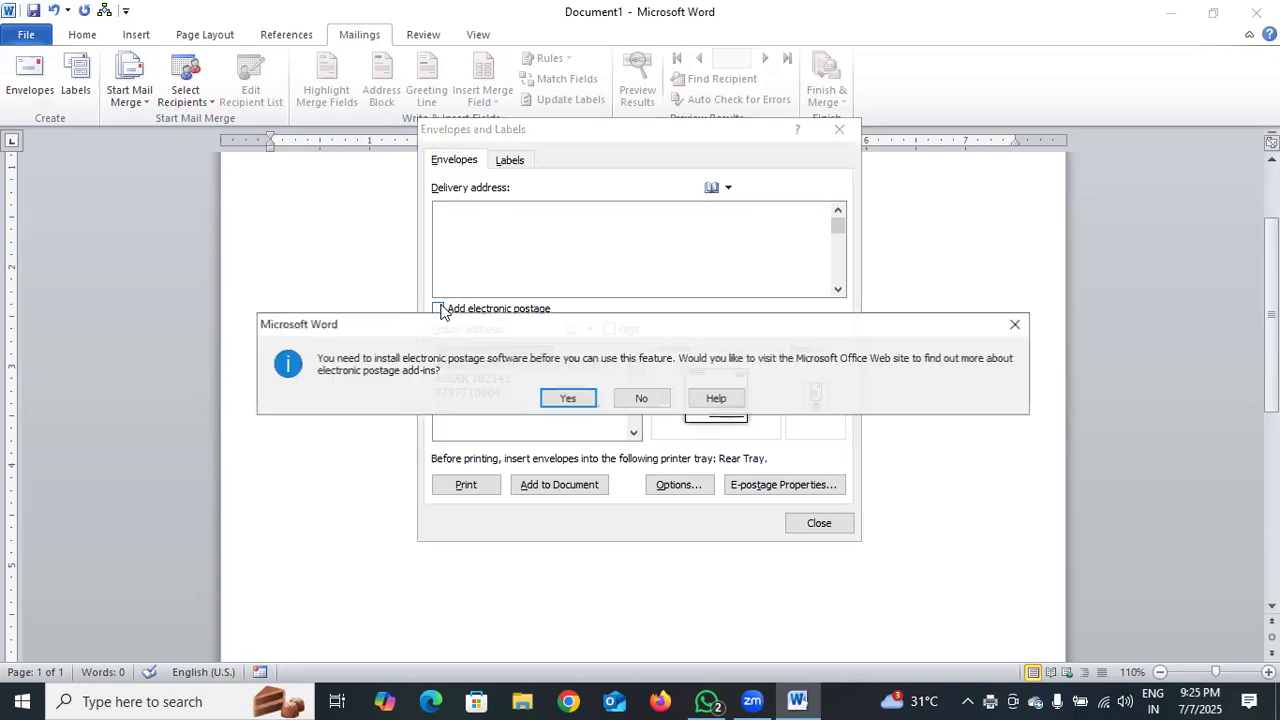
{"action": "left_click", "coordinate": [591, 399]}
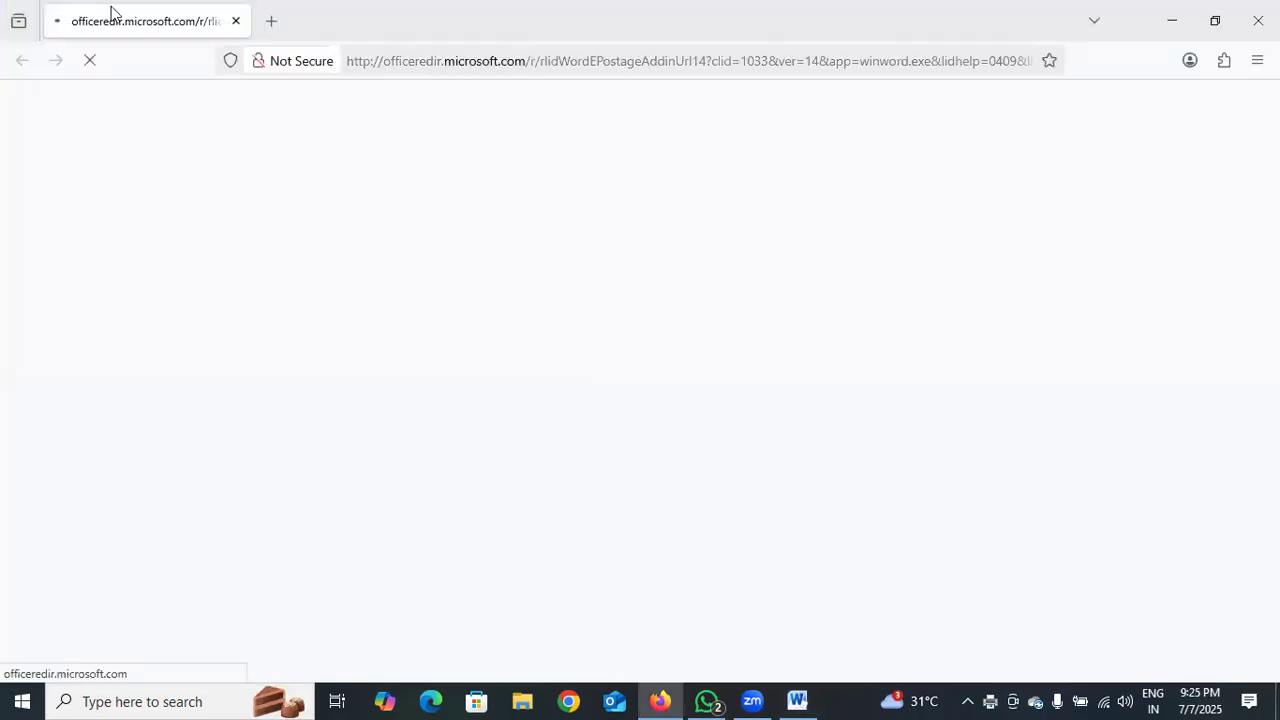
{"action": "left_click", "coordinate": [236, 21]}
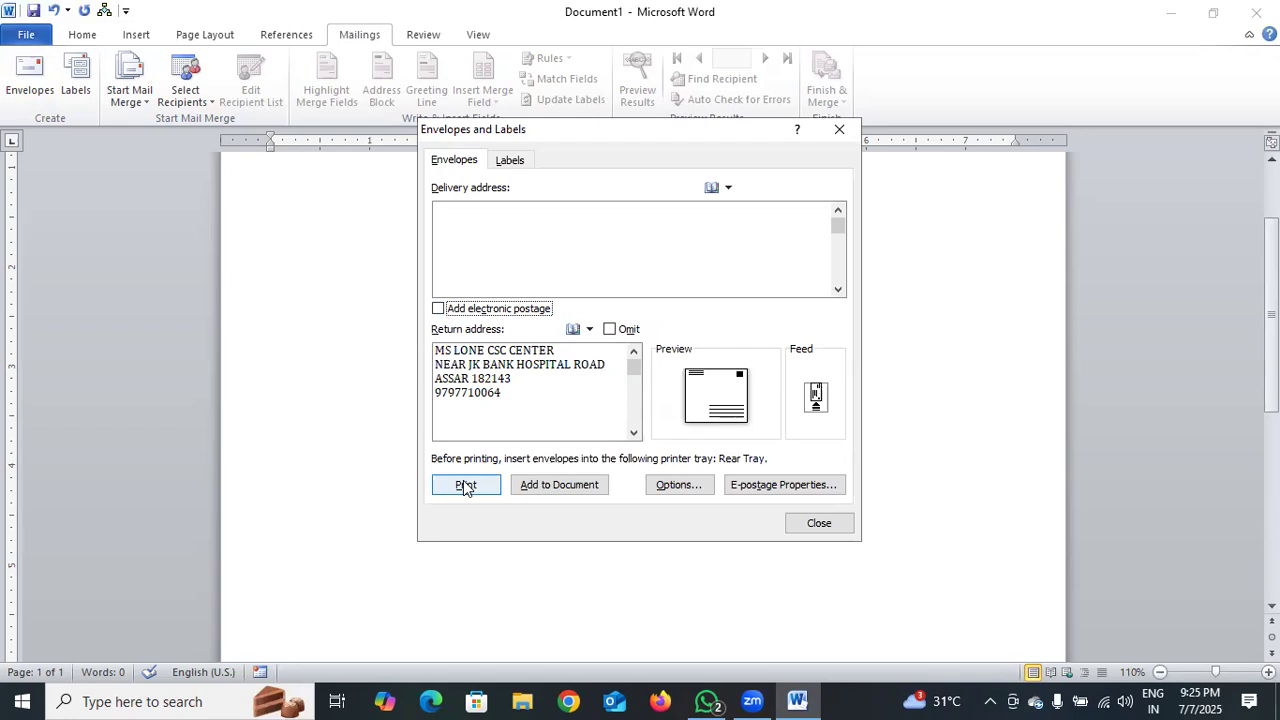
Change the envelope feed to the centred horizontal, face-up method from the Rear Tray
{"action": "left_click", "coordinate": [798, 402]}
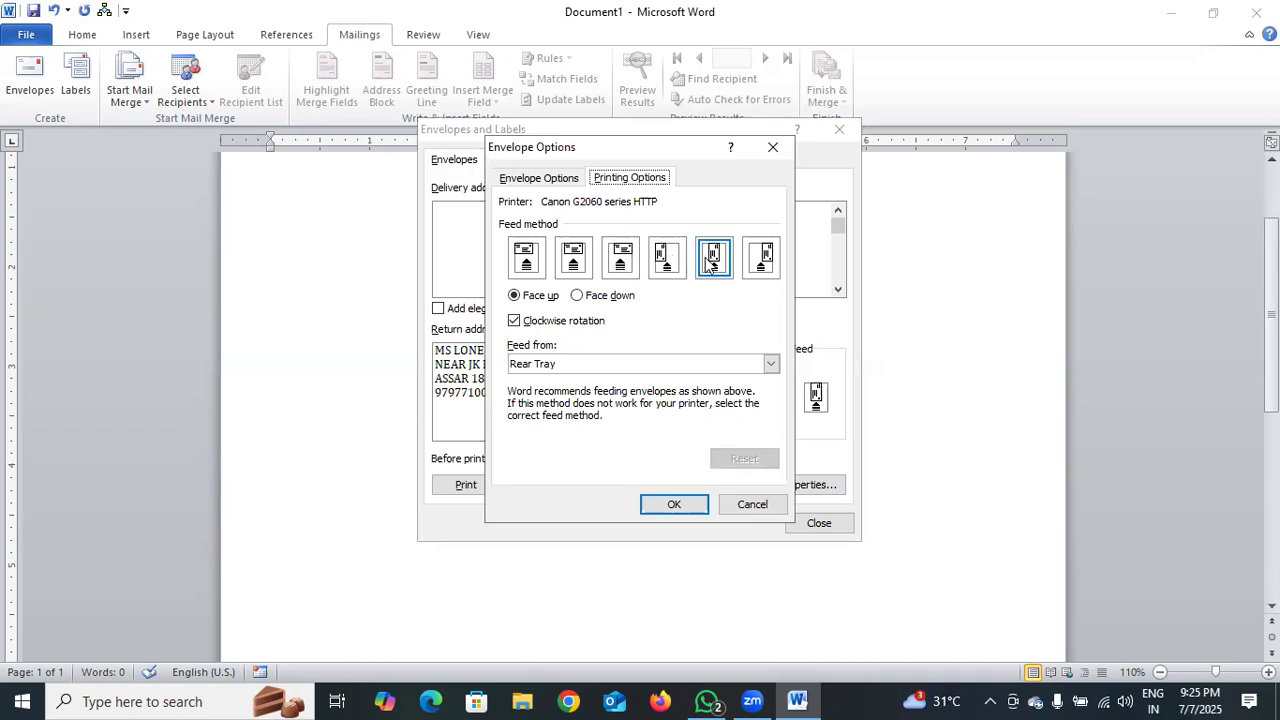
{"action": "left_click", "coordinate": [572, 263]}
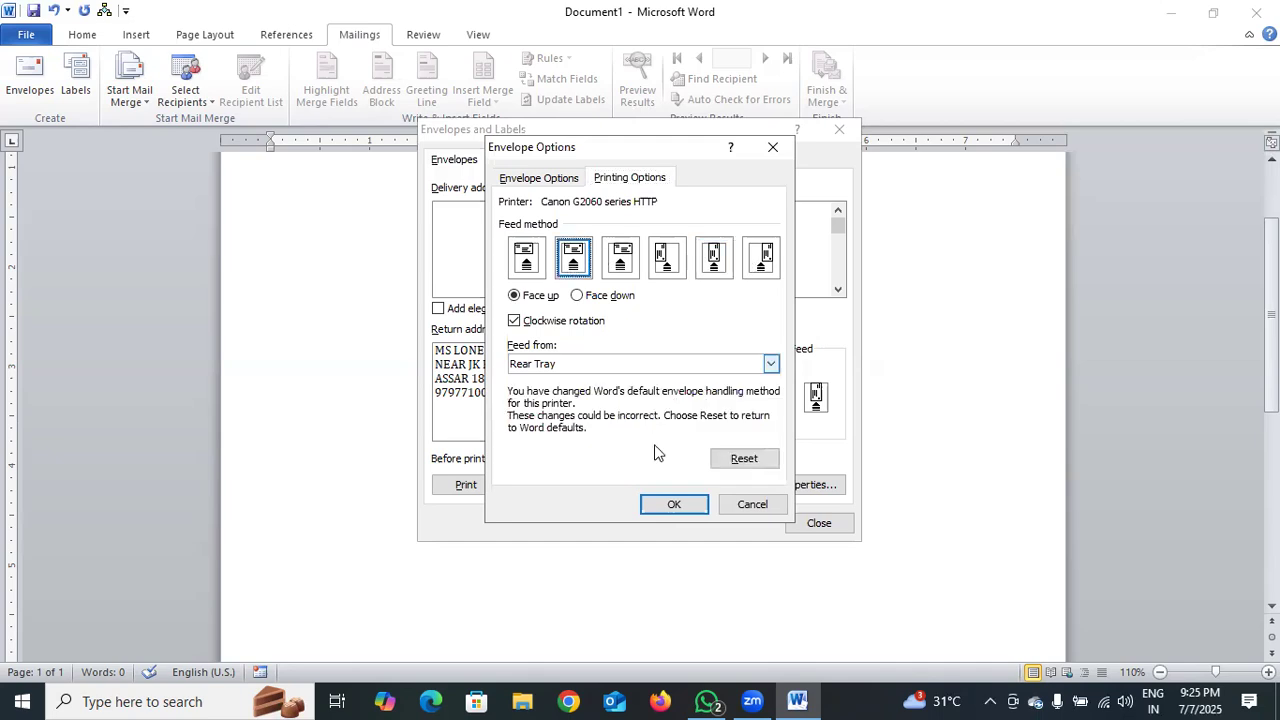
{"action": "left_click", "coordinate": [666, 505]}
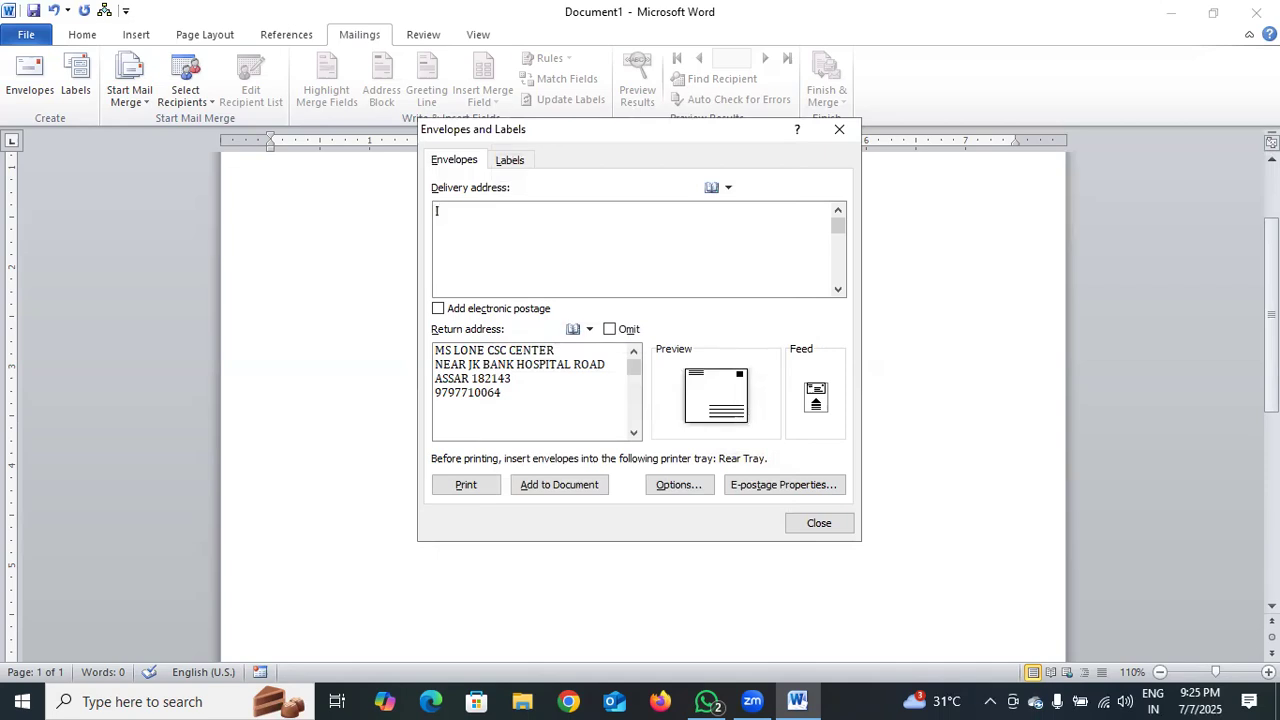
Retype the delivery address with the shop's name, street, PIN code and phone number, keeping the return address
{"action": "type", "text": "O IN"}
{"action": "key", "text": "BackSpace"}
{"action": "type", "text": "NDICA COMPUTE"}
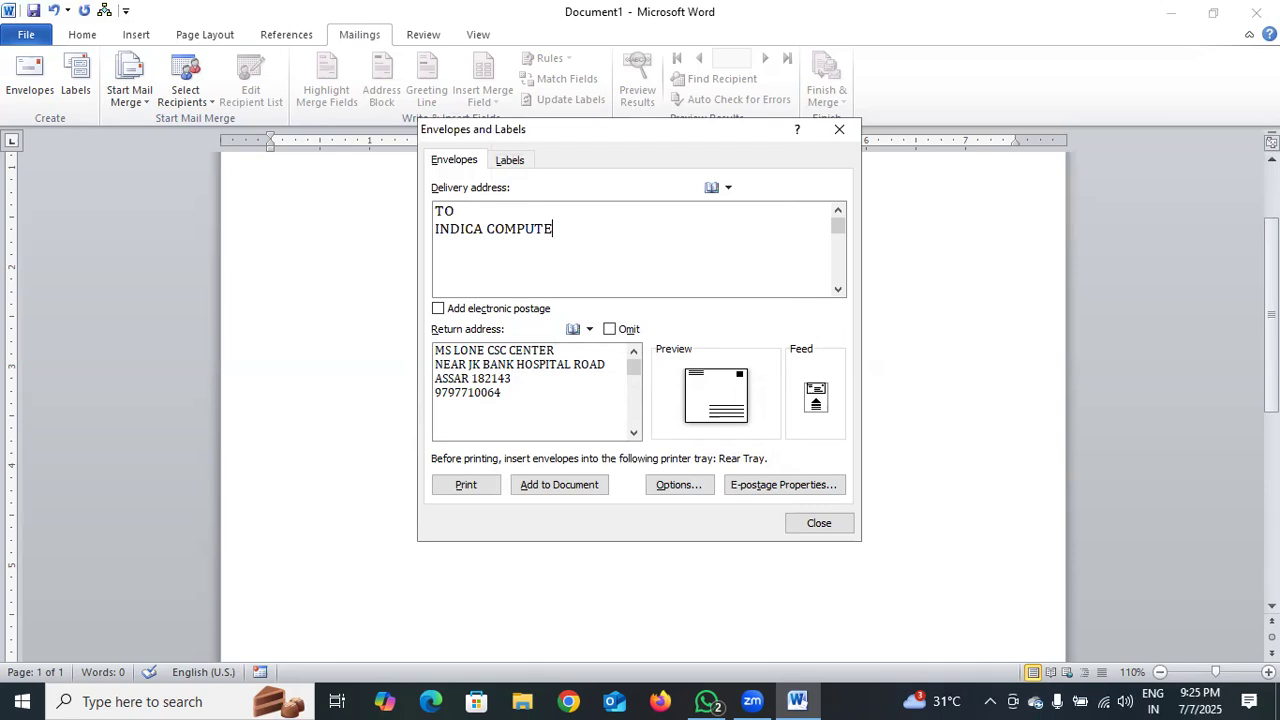
{"action": "type", "text": "R CARE JAMMU"}
{"action": "key", "text": "Return"}
{"action": "type", "text": "NE"}
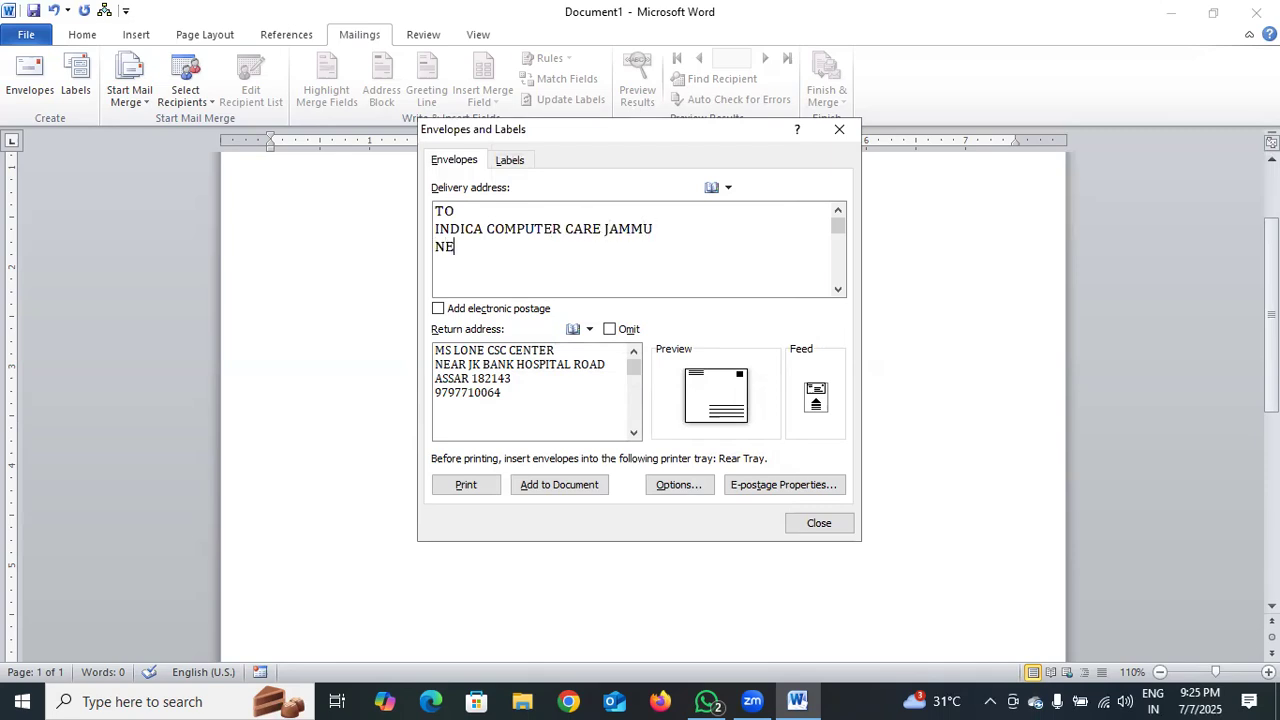
{"action": "type", "text": "AR"}
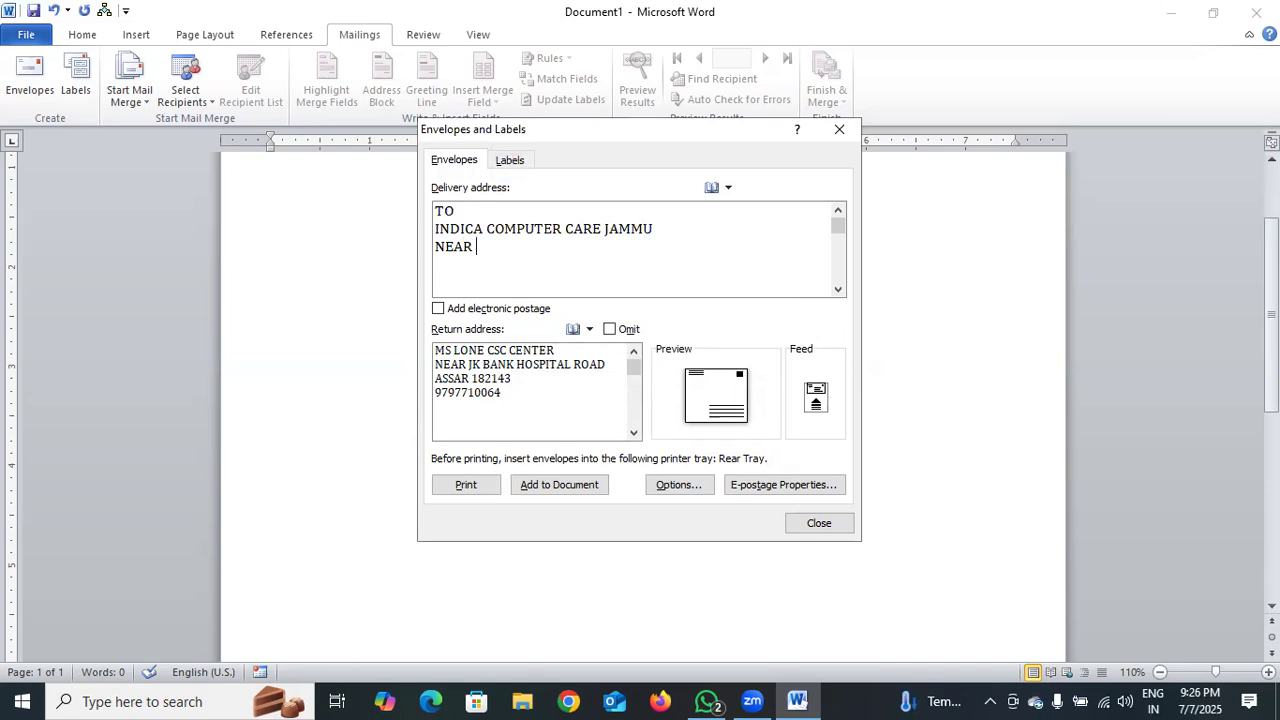
{"action": "key", "text": "BackSpace"}
{"action": "key", "text": "BackSpace"}
{"action": "key", "text": "BackSpace"}
{"action": "key", "text": "BackSpace"}
{"action": "key", "text": "BackSpace"}
{"action": "type", "text": "KAR"}
{"action": "type", "text": "AN MARK"}
{"action": "type", "text": "ET"}
{"action": "type", "text": " INDR"}
{"action": "type", "text": "A CH"}
{"action": "type", "text": "OX"}
{"action": "key", "text": "BackSpace"}
{"action": "type", "text": "WCK"}
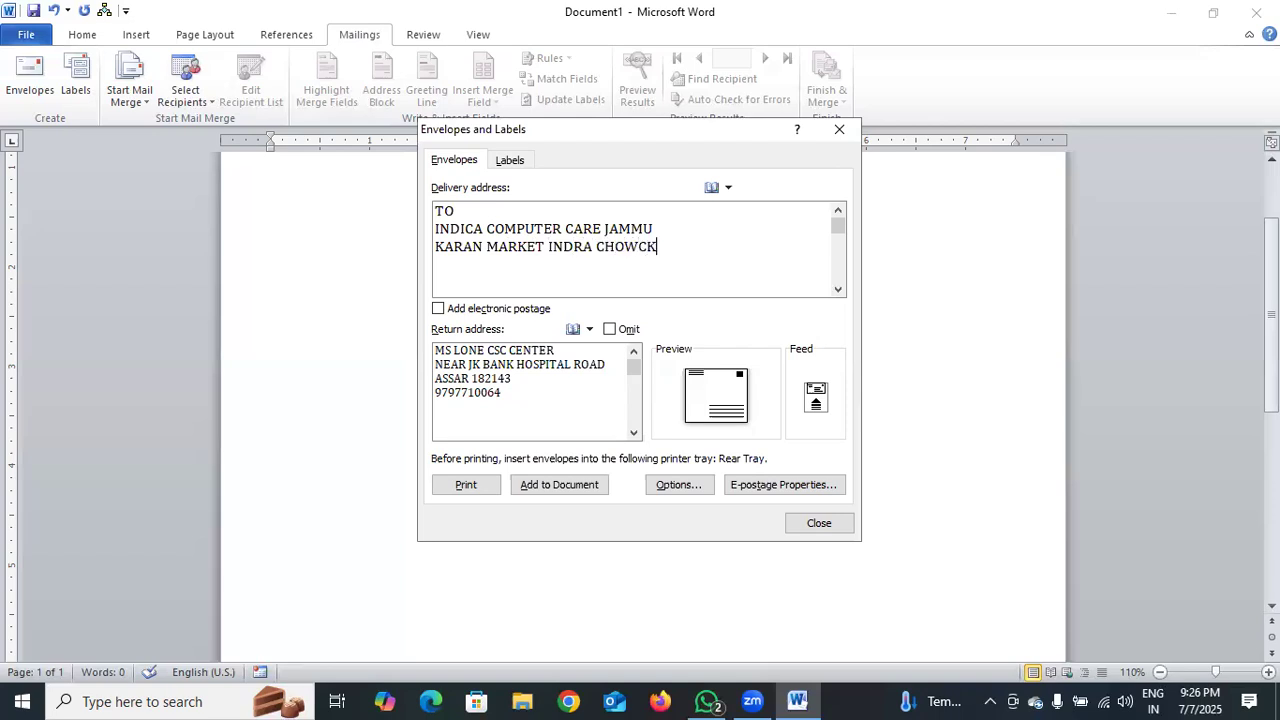
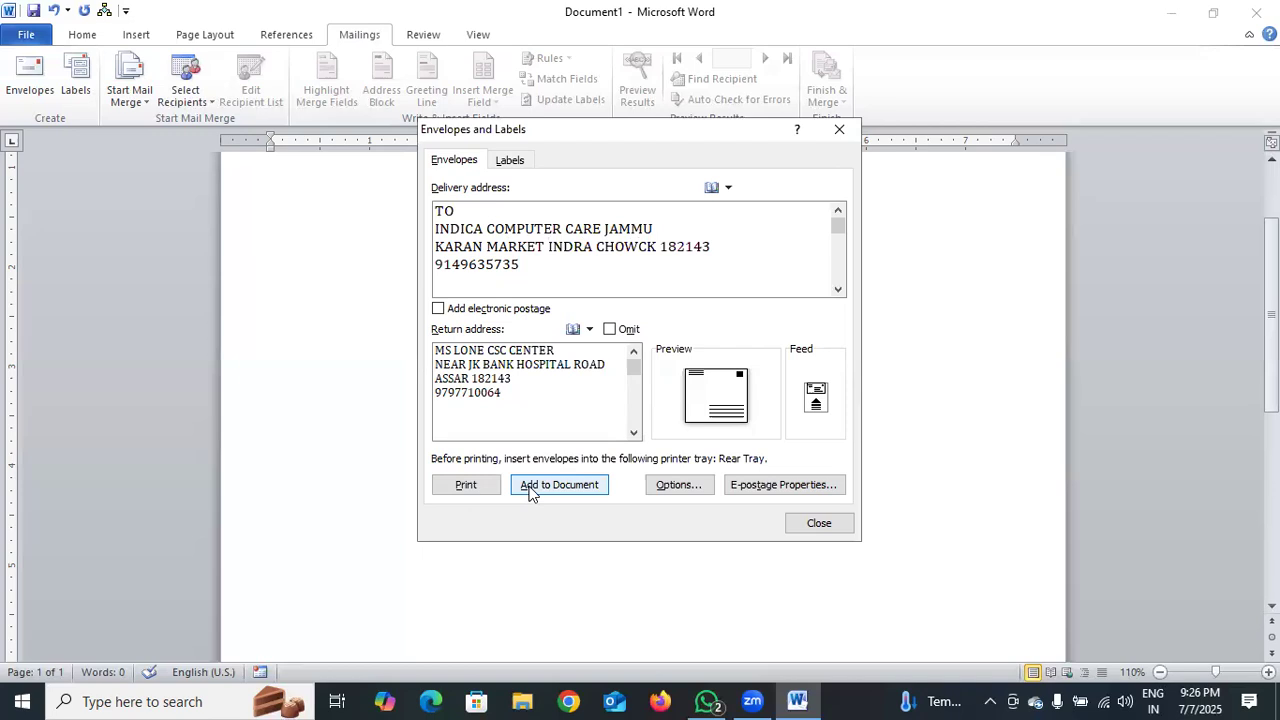
{"action": "left_click", "coordinate": [609, 330]}
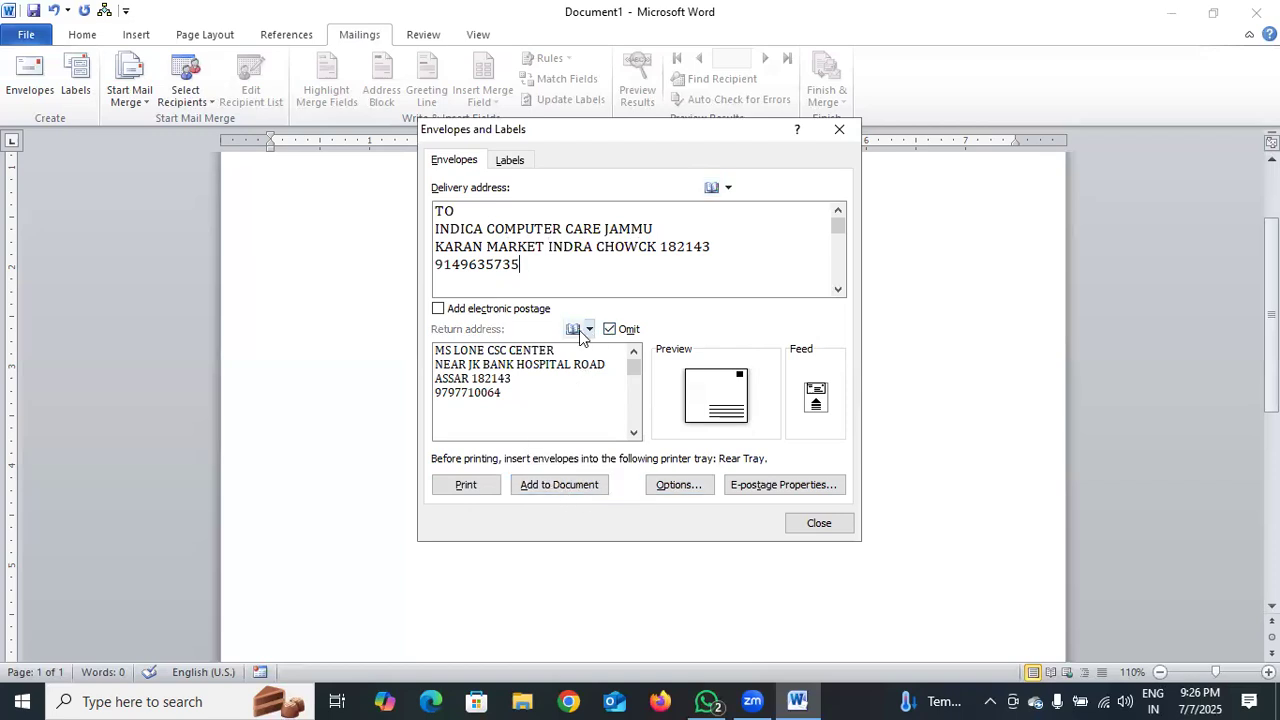
{"action": "left_click", "coordinate": [618, 333]}
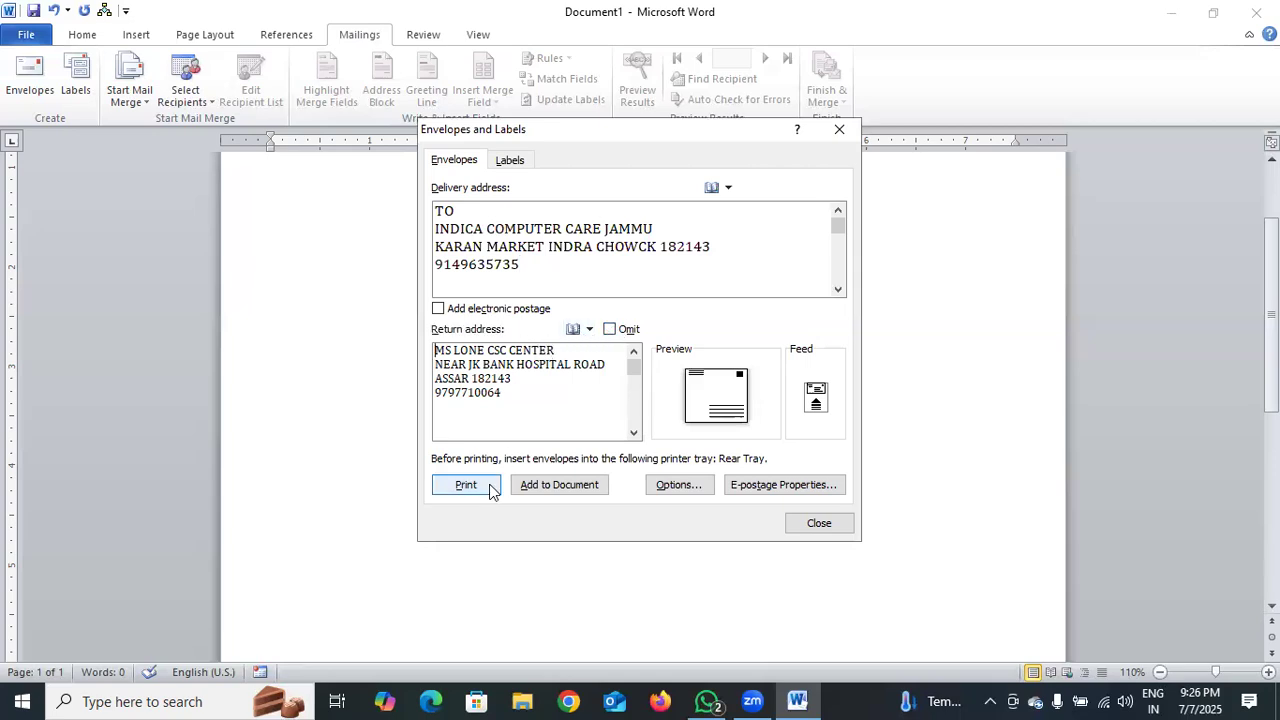
Add the envelope to the document, move the recipient frame up, and relocate the sender lines lower
{"action": "left_click", "coordinate": [557, 486]}
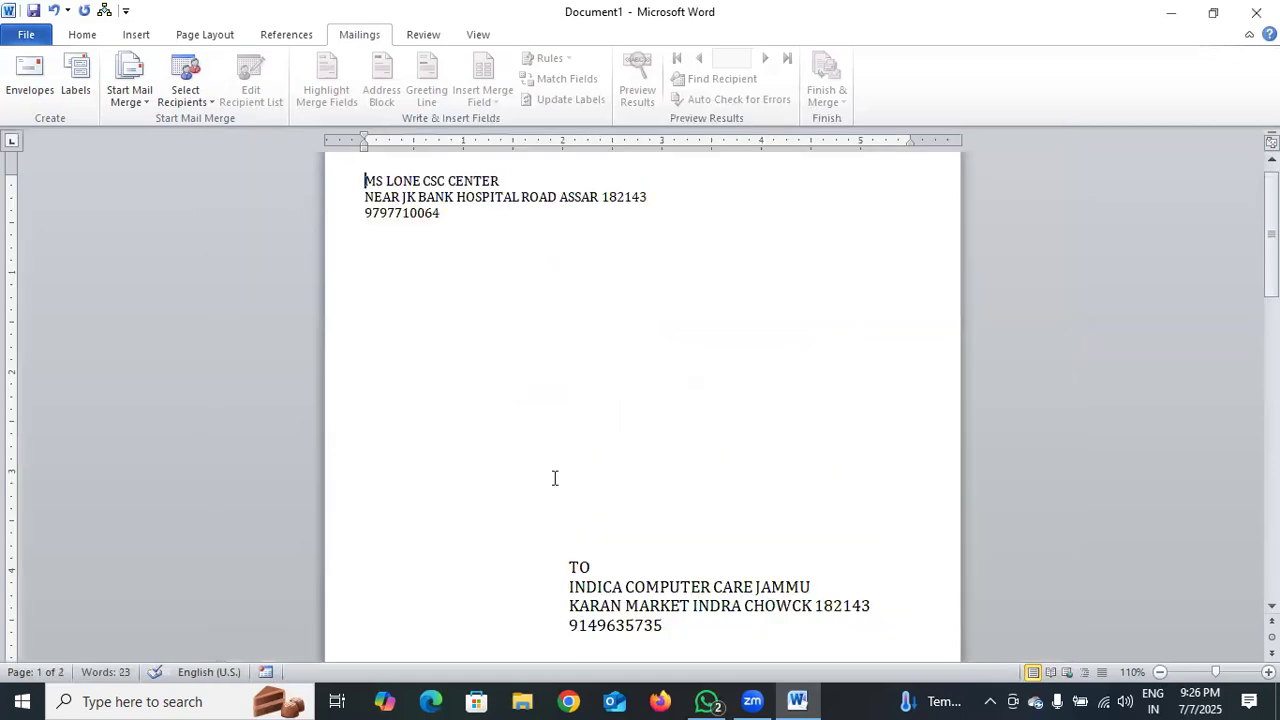
{"action": "left_click", "coordinate": [623, 588]}
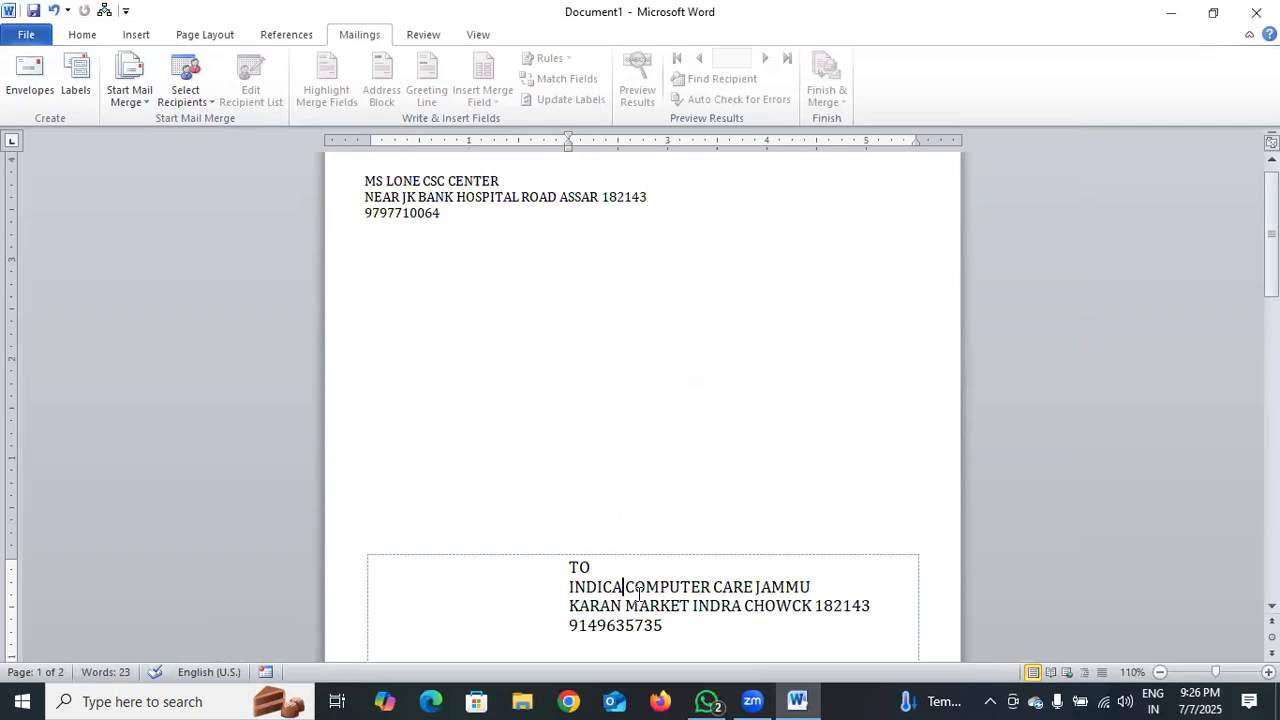
{"action": "left_click_drag", "start_coordinate": [641, 558], "coordinate": [689, 224]}
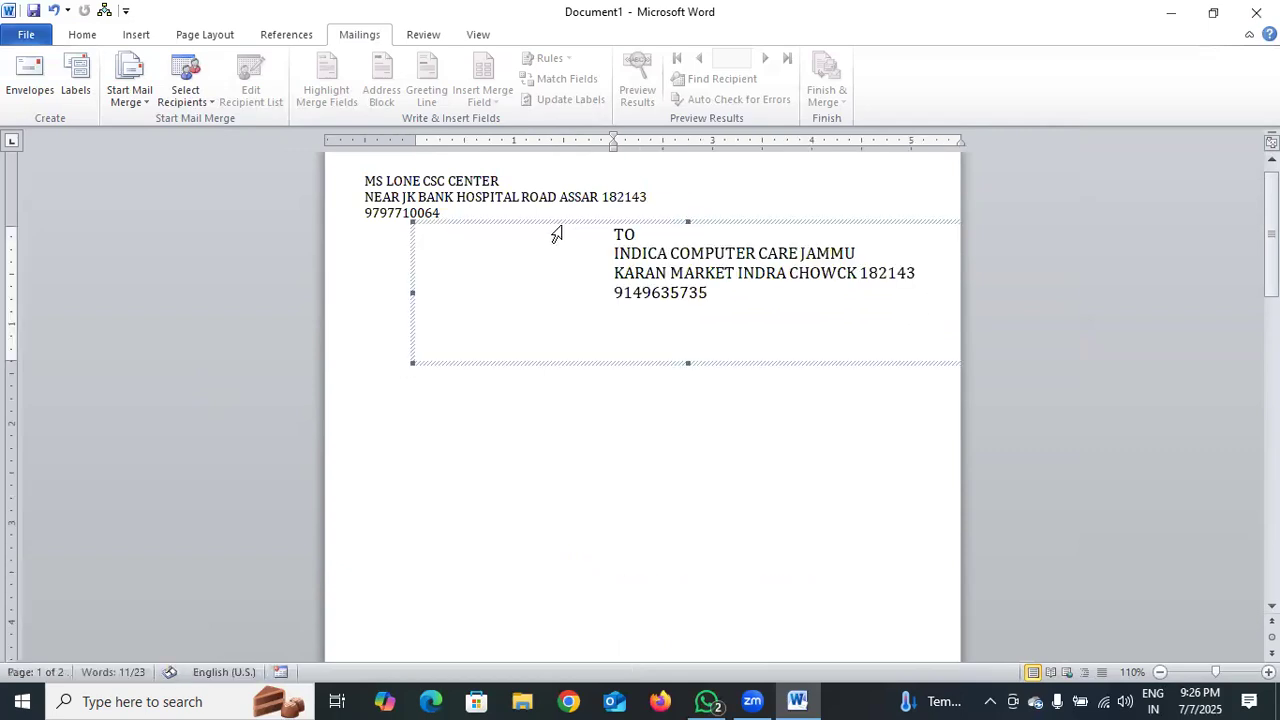
{"action": "left_click", "coordinate": [419, 211]}
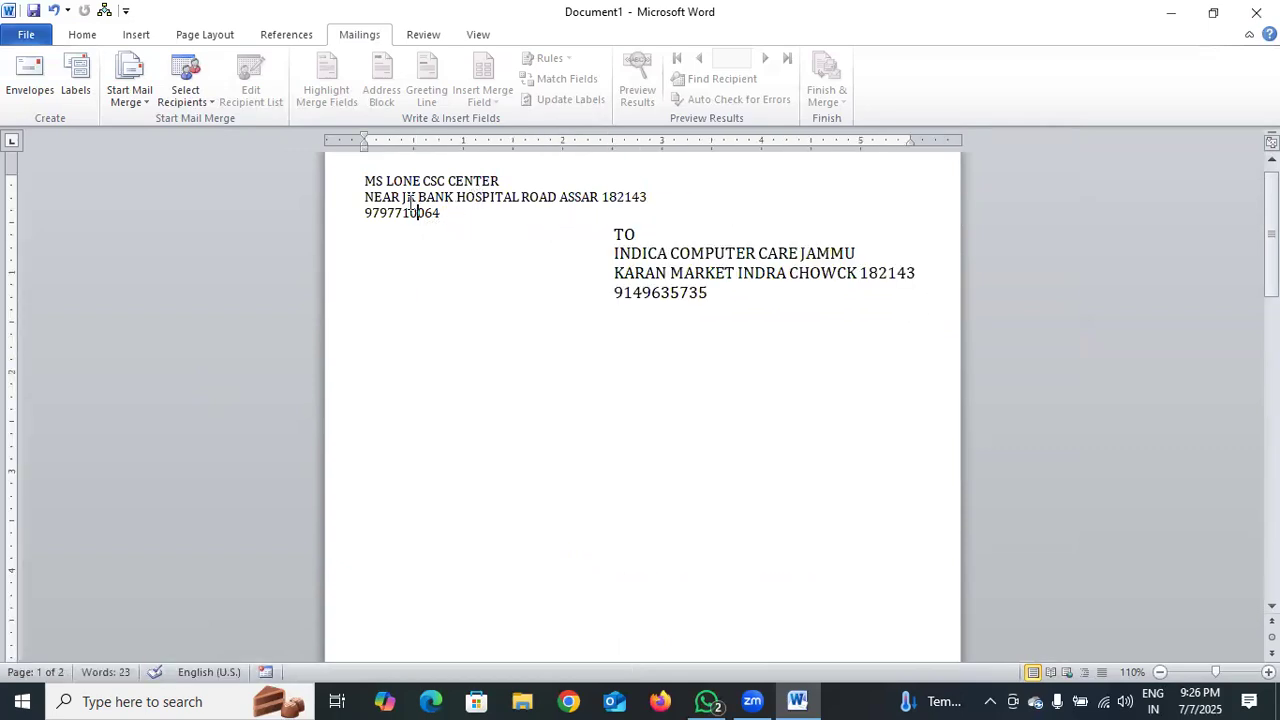
{"action": "left_click", "coordinate": [366, 180]}
{"action": "left_click_drag", "start_coordinate": [376, 180], "coordinate": [639, 208]}
{"action": "key", "text": "ctrl+c"}
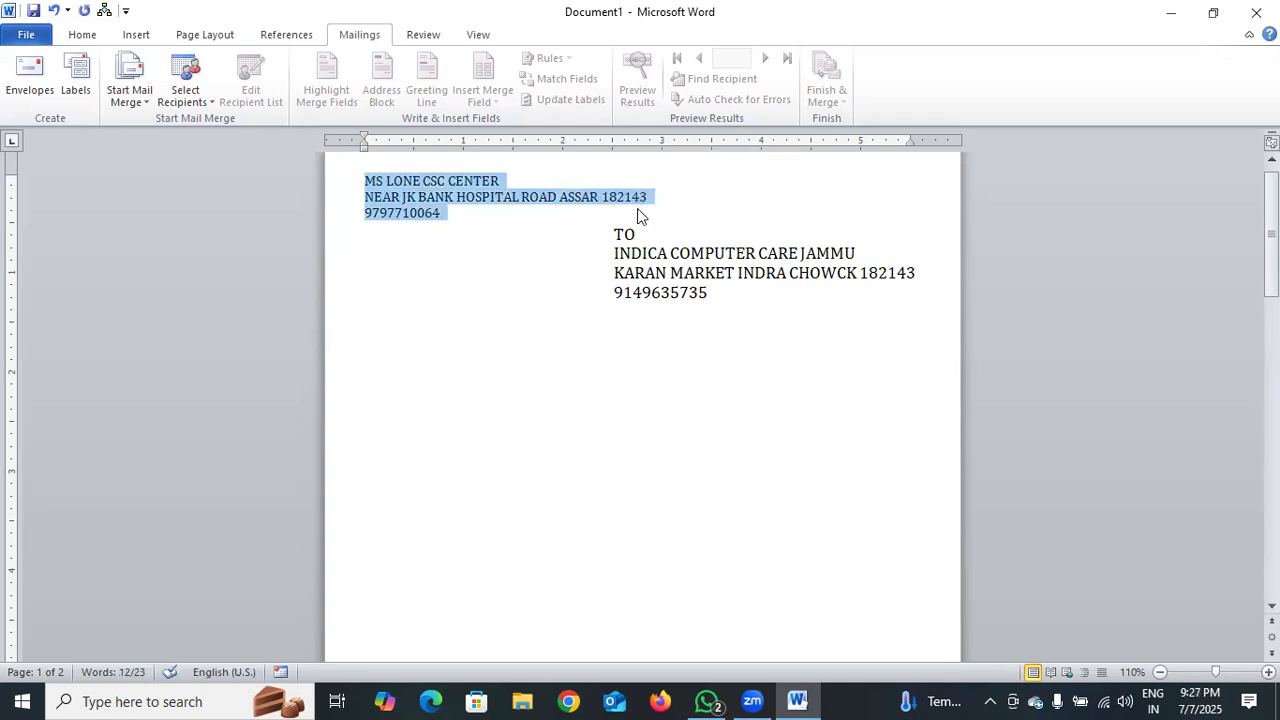
{"action": "left_click", "coordinate": [728, 303]}
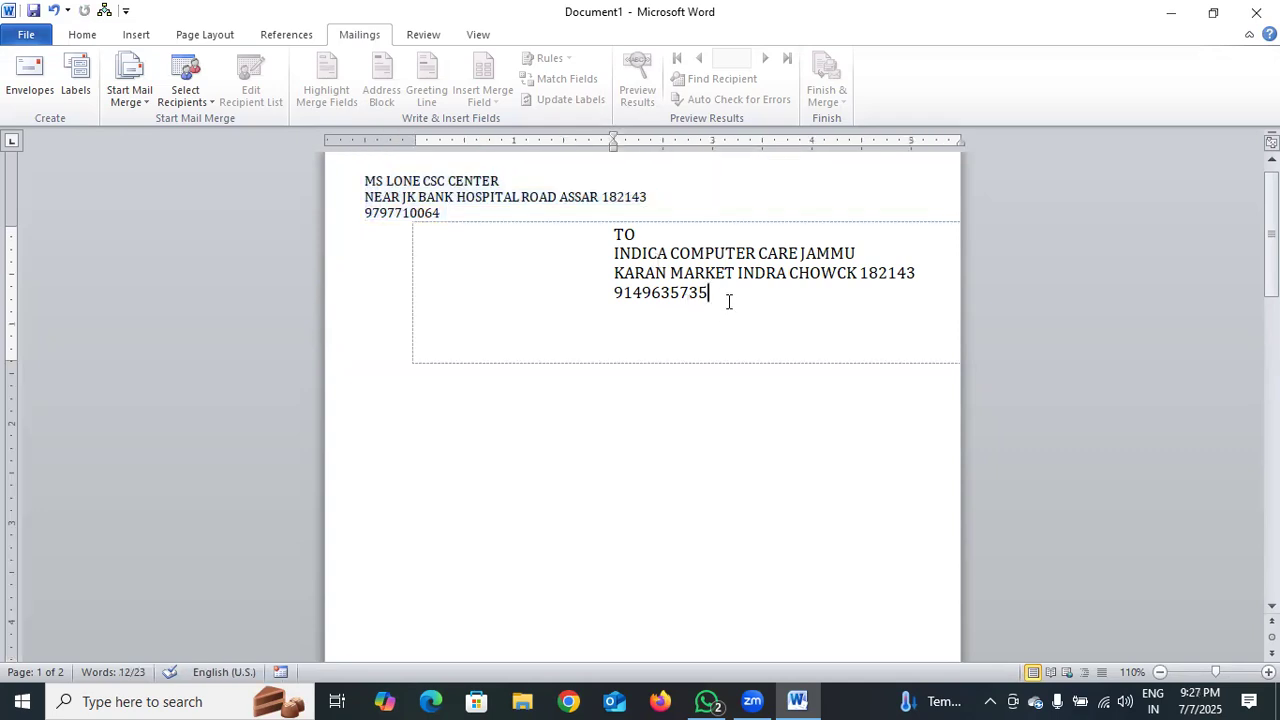
{"action": "left_click", "coordinate": [705, 393]}
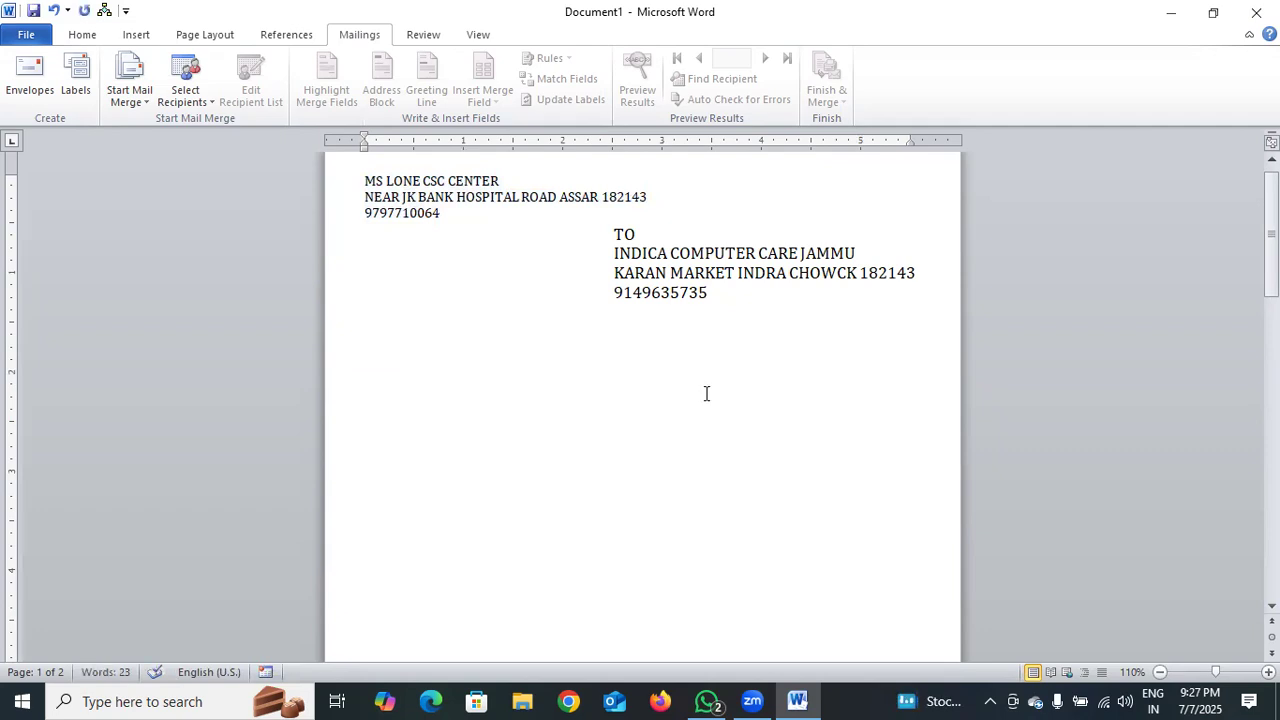
{"action": "key", "text": "ctrl+v"}
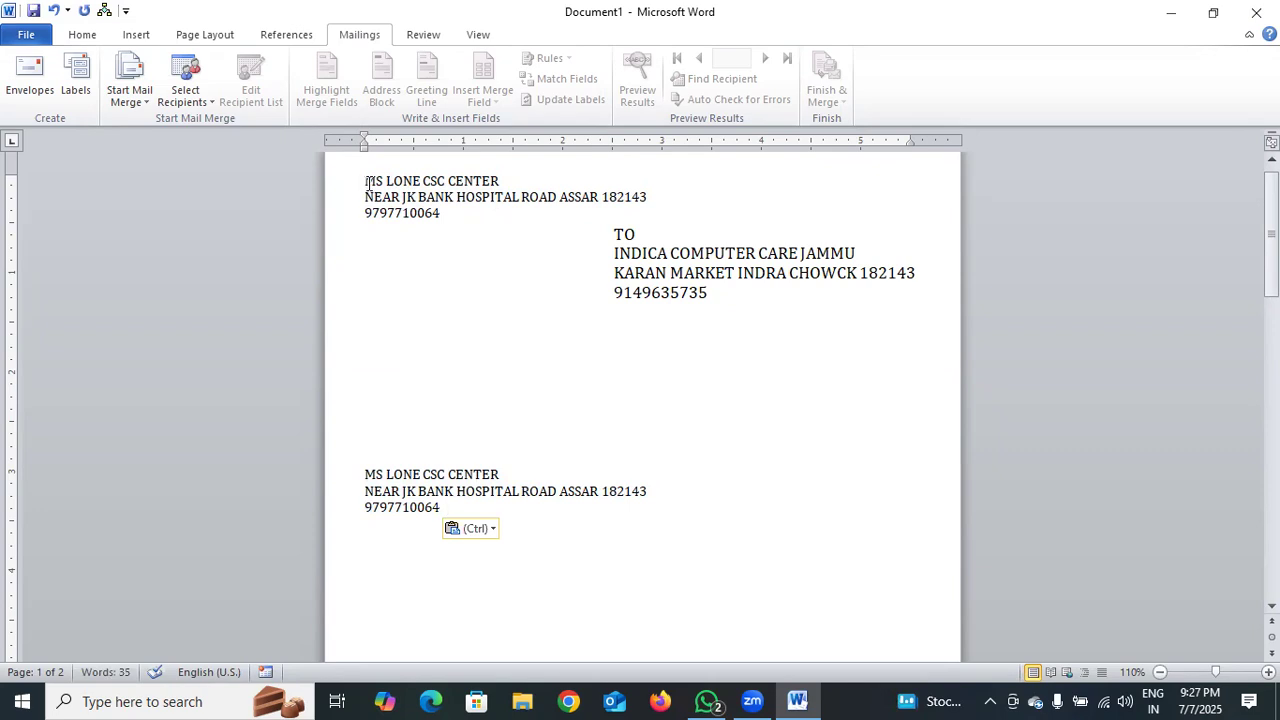
{"action": "left_click_drag", "start_coordinate": [368, 184], "coordinate": [526, 217]}
{"action": "key", "text": "Delete"}
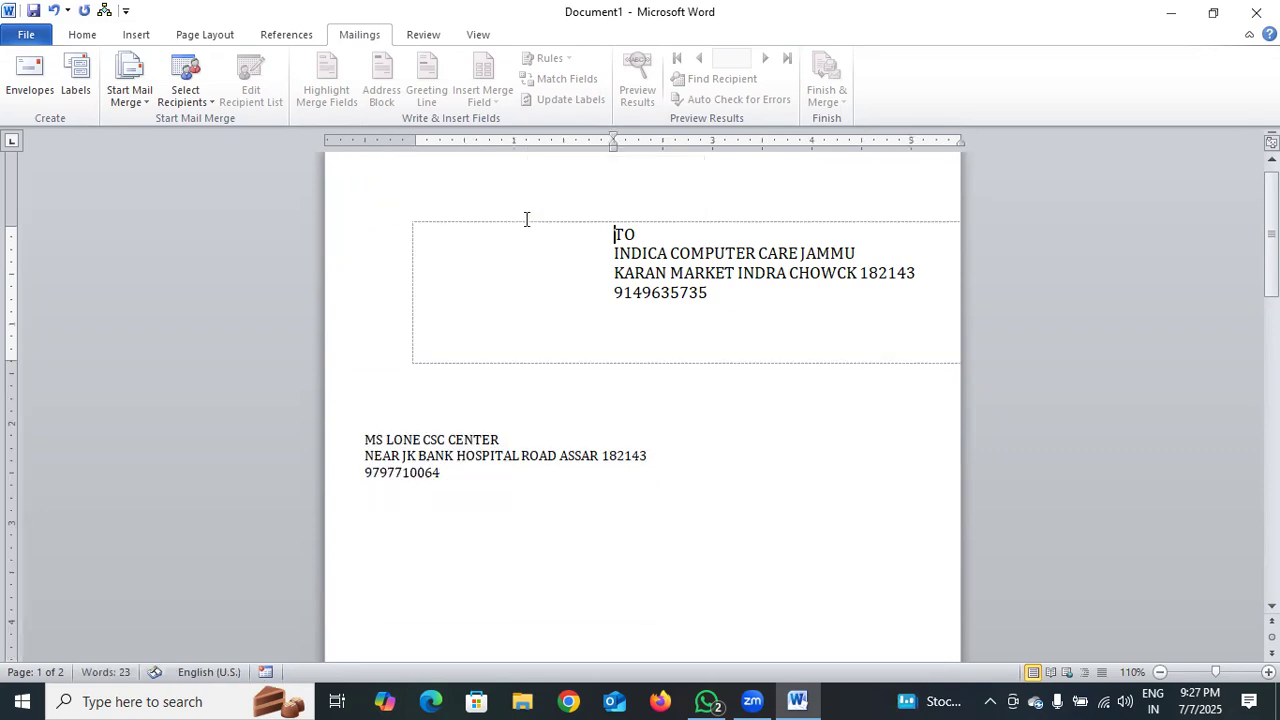
Shift the recipient frame left, narrow it so text wraps, and add a FROM heading above the sender
{"action": "left_click_drag", "start_coordinate": [412, 290], "coordinate": [338, 290]}
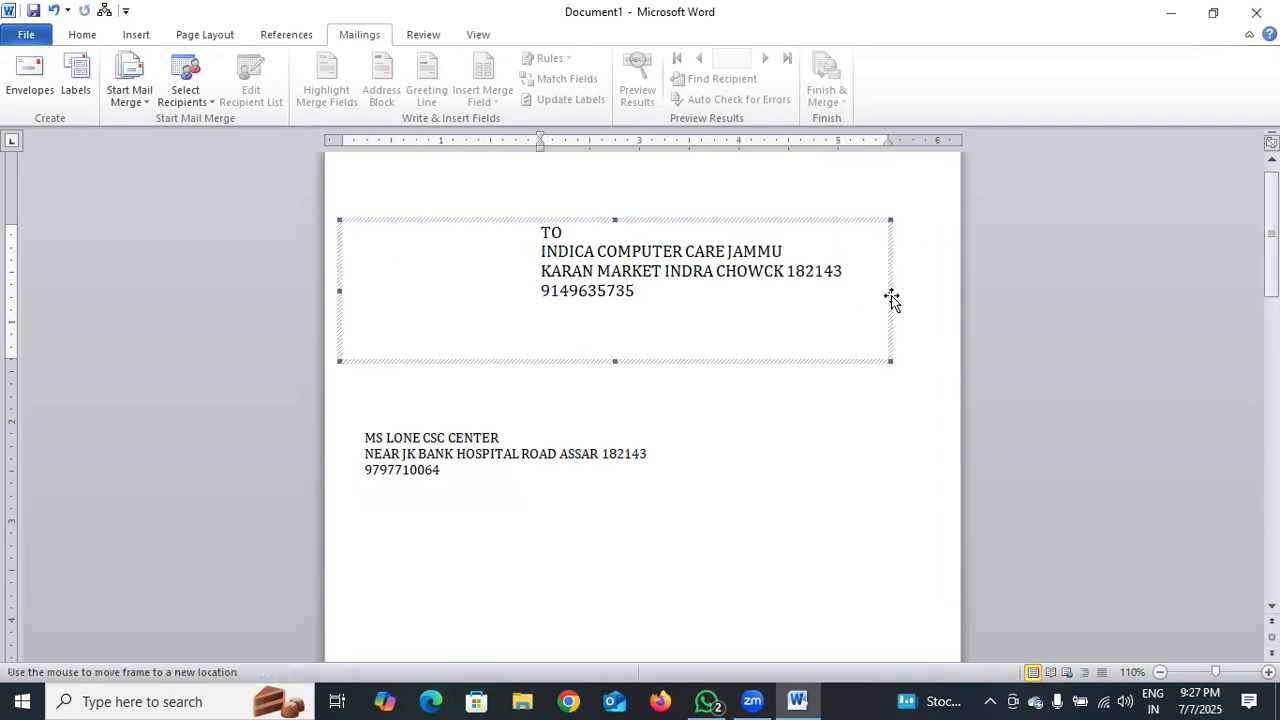
{"action": "left_click_drag", "start_coordinate": [888, 293], "coordinate": [803, 292]}
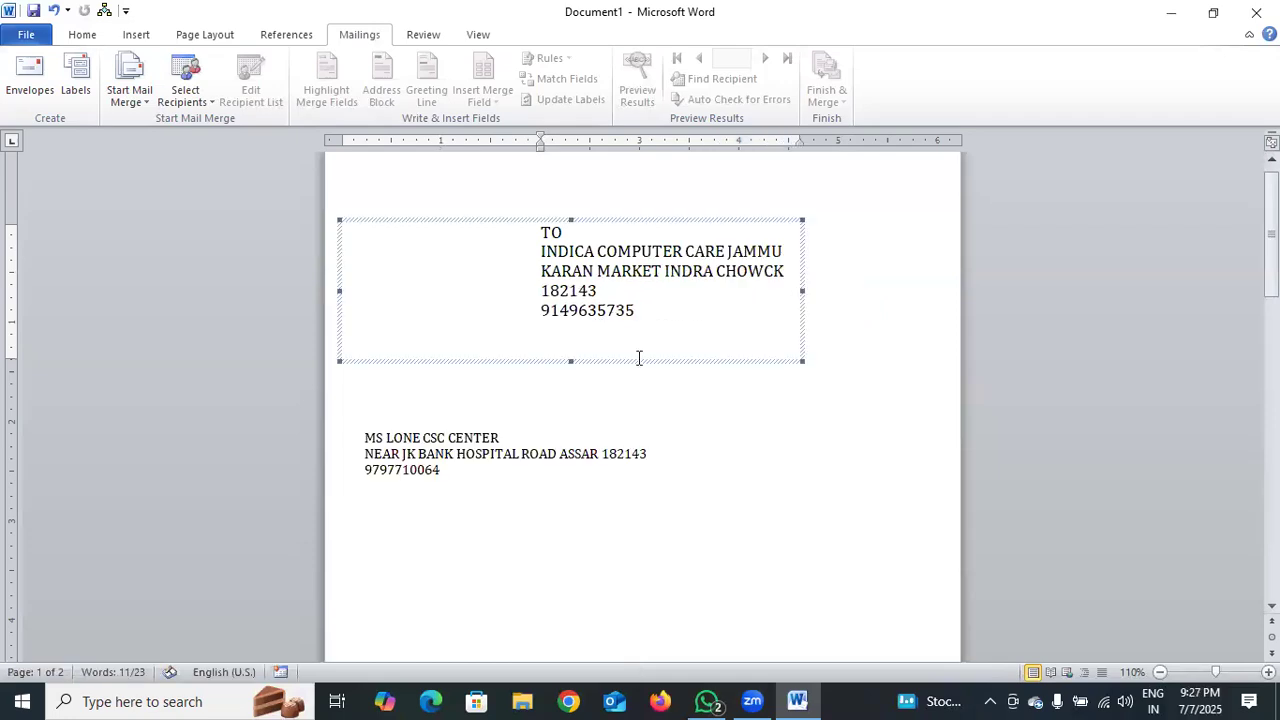
{"action": "left_click", "coordinate": [368, 439]}
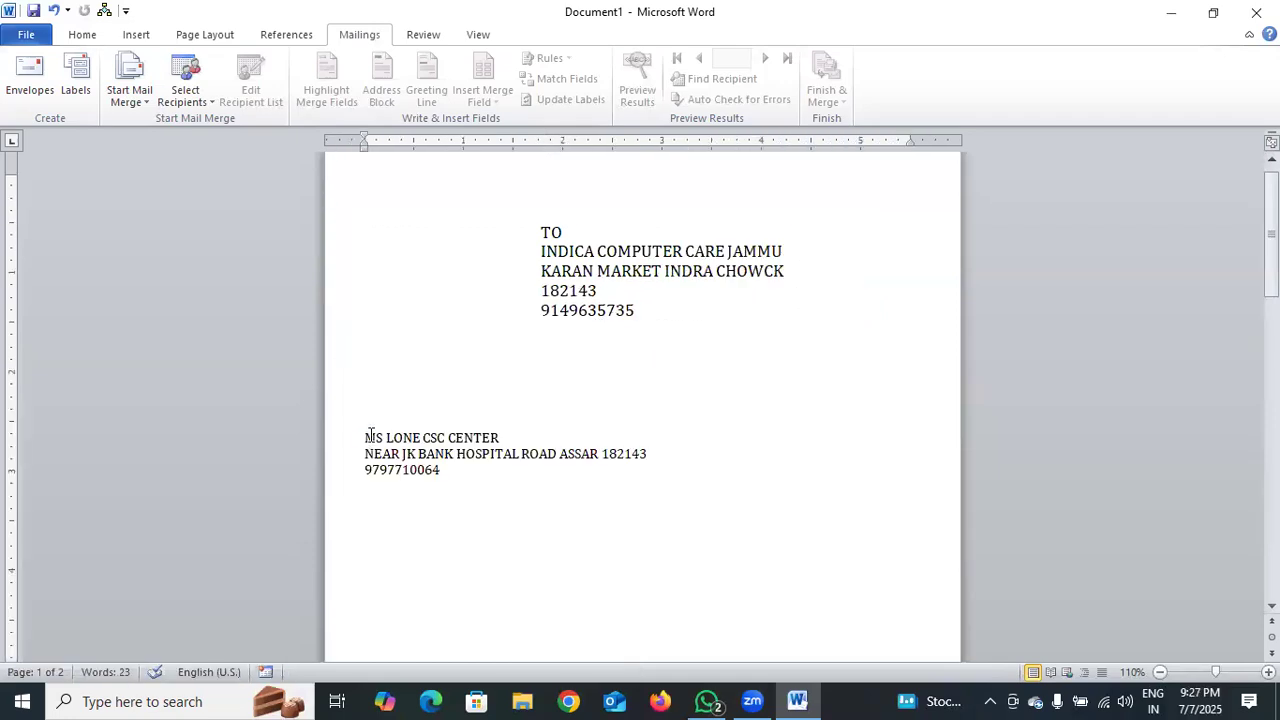
{"action": "type", "text": "FROM"}
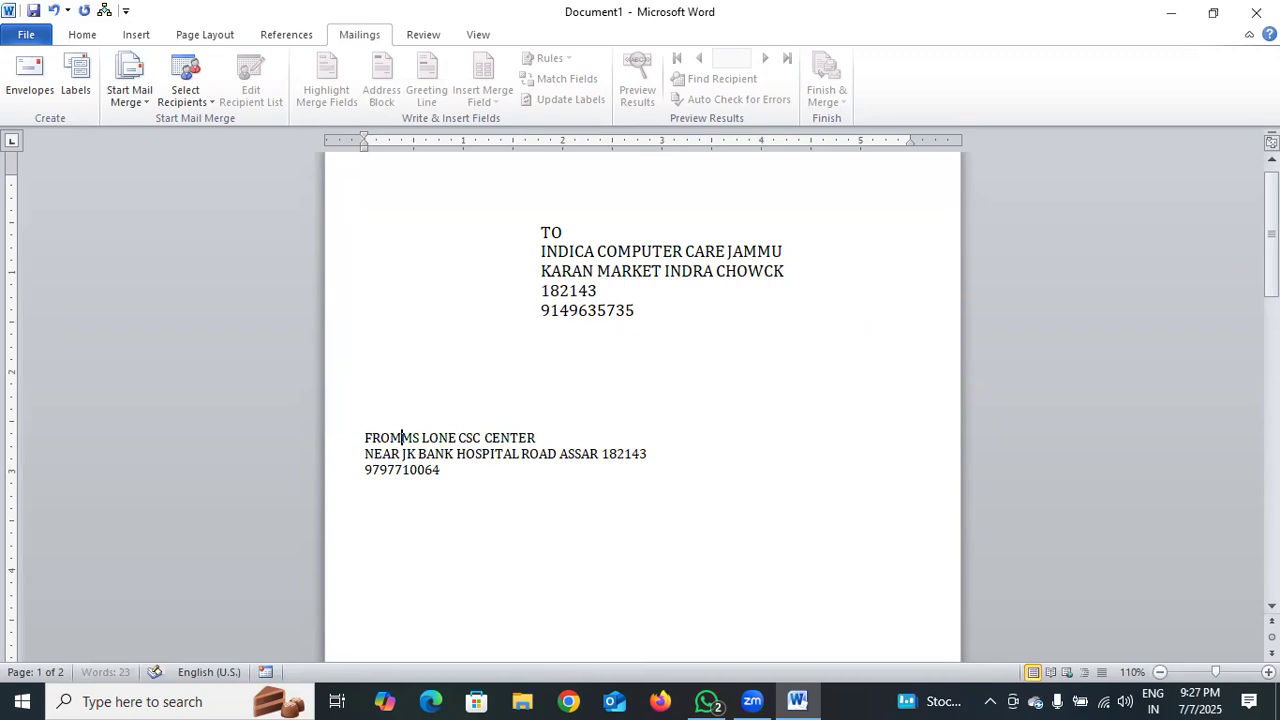
{"action": "key", "text": "Return"}
{"action": "key", "text": "End"}
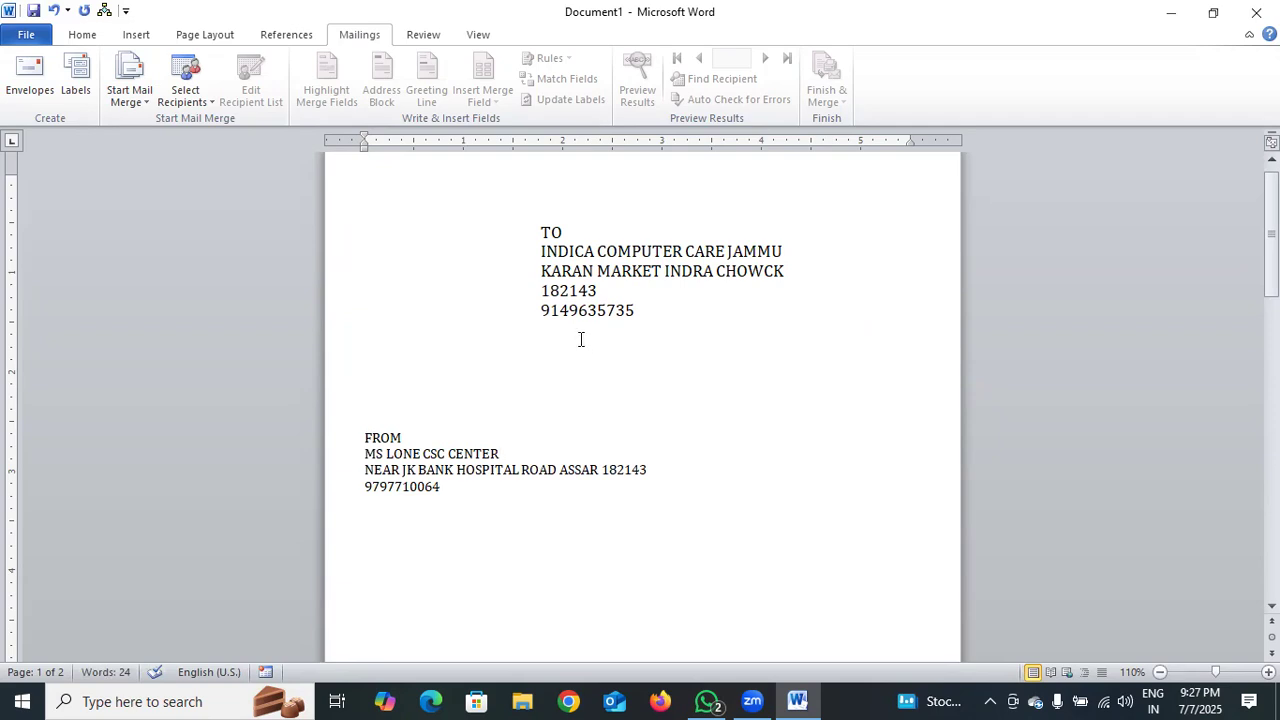
{"action": "left_click", "coordinate": [72, 80]}
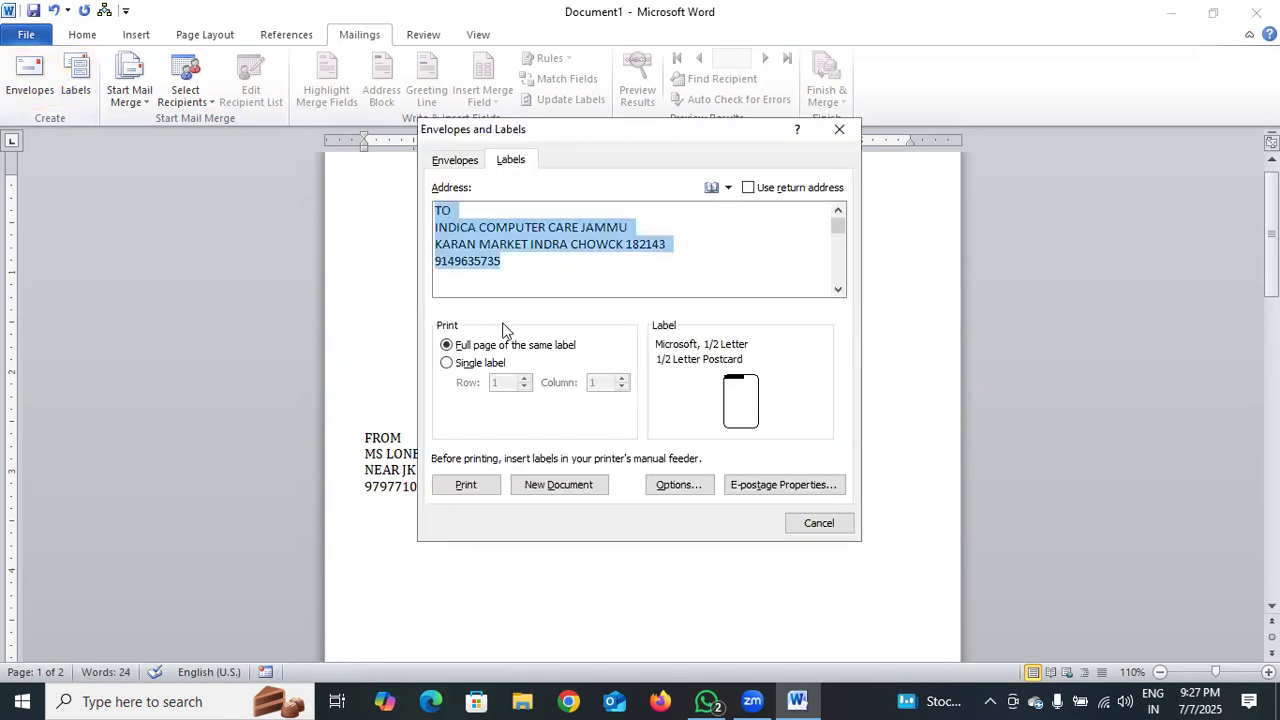
{"action": "key", "text": "Delete"}
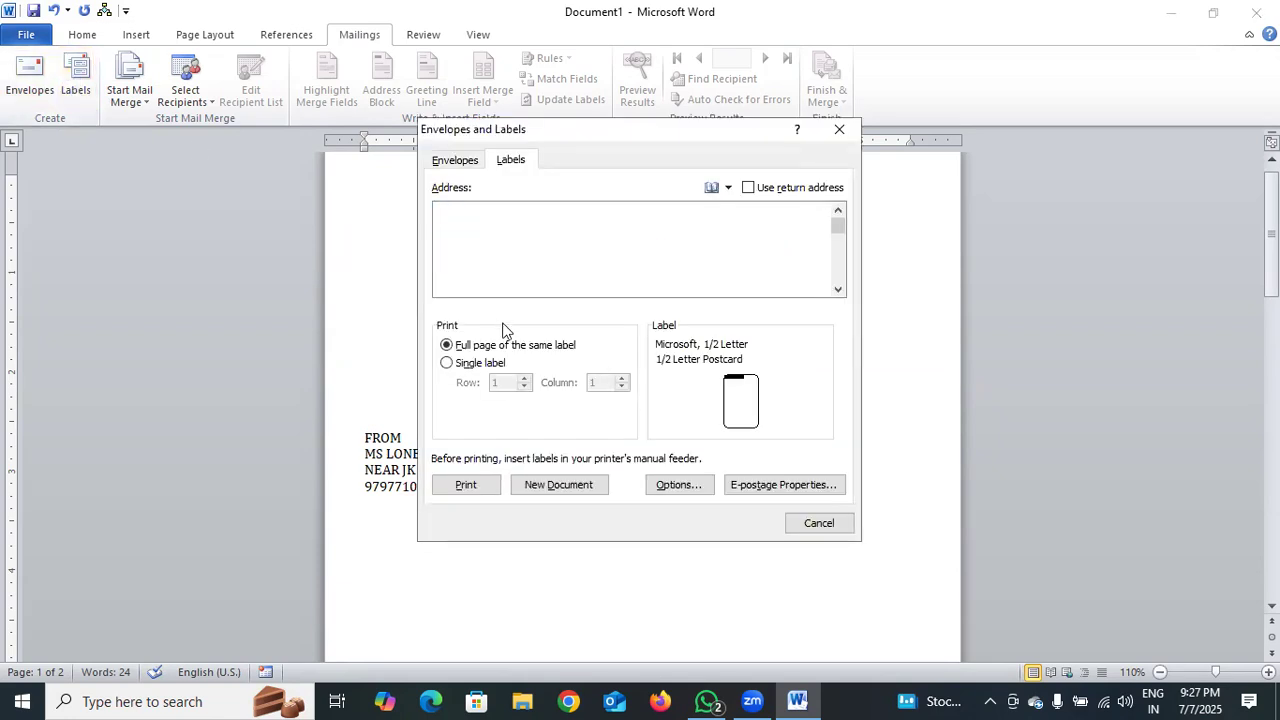
{"action": "left_click", "coordinate": [452, 161]}
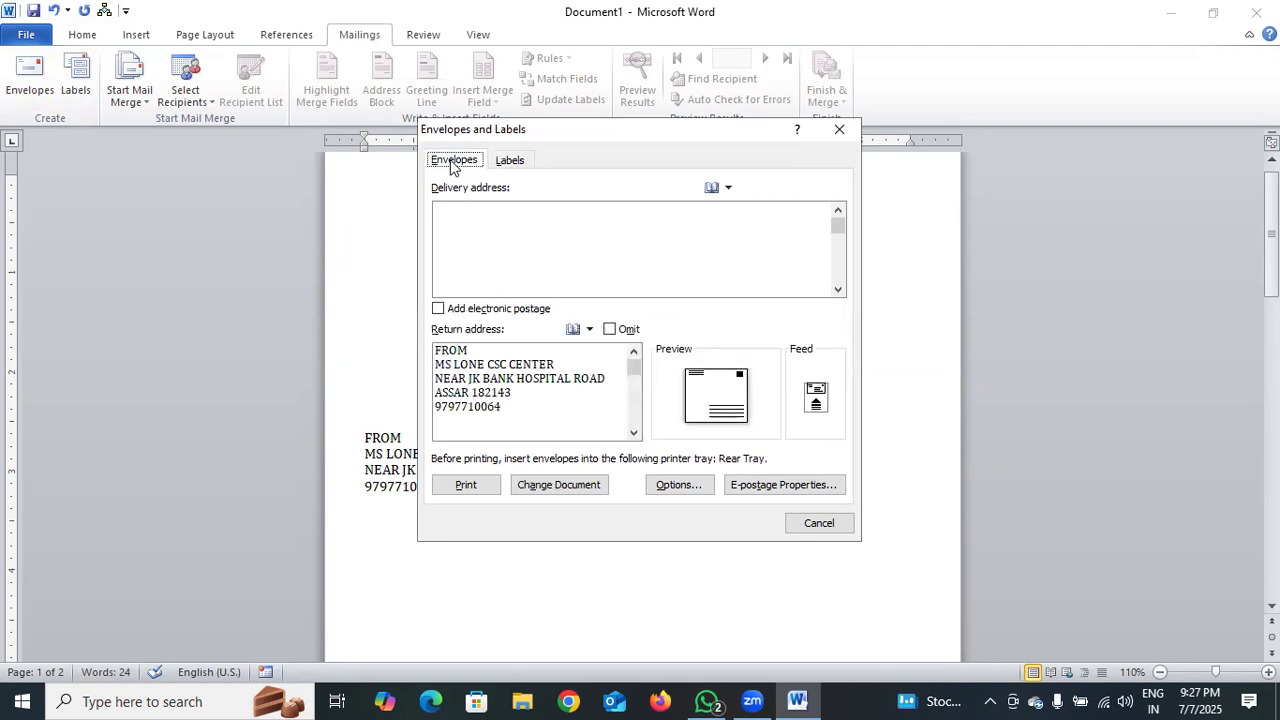
{"action": "left_click", "coordinate": [525, 166]}
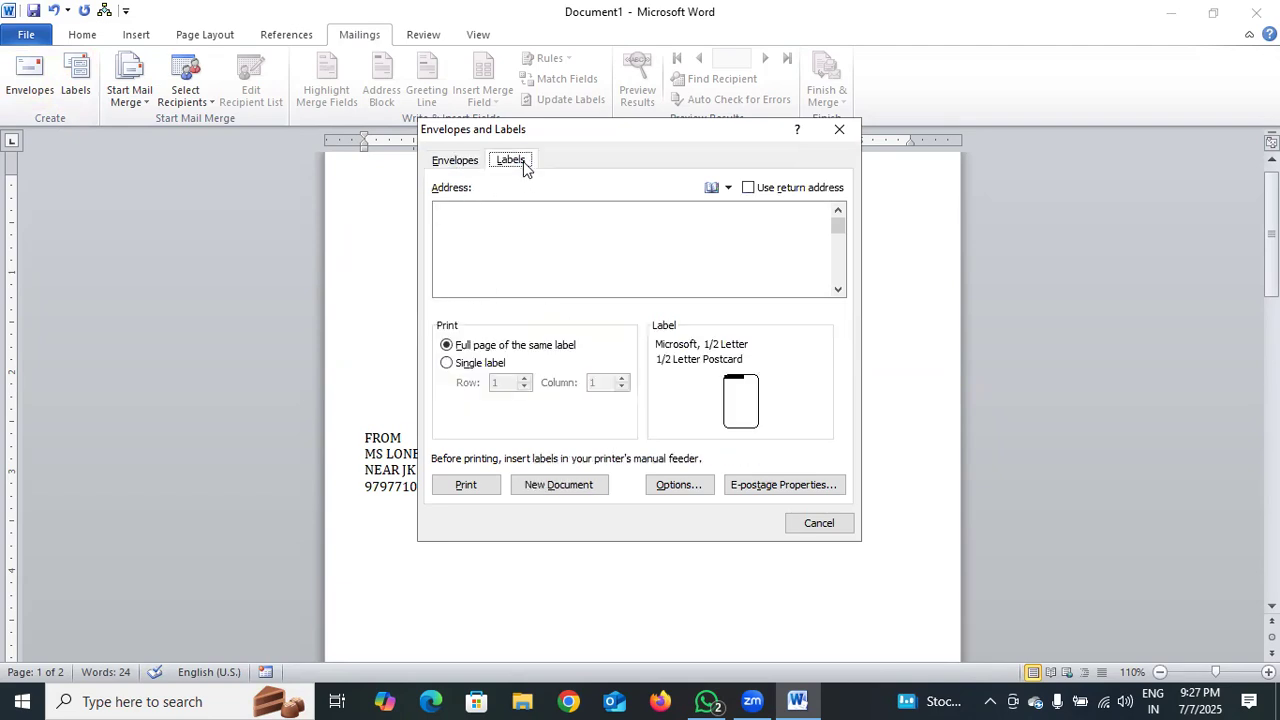
{"action": "left_click", "coordinate": [503, 220]}
{"action": "left_click", "coordinate": [838, 130]}
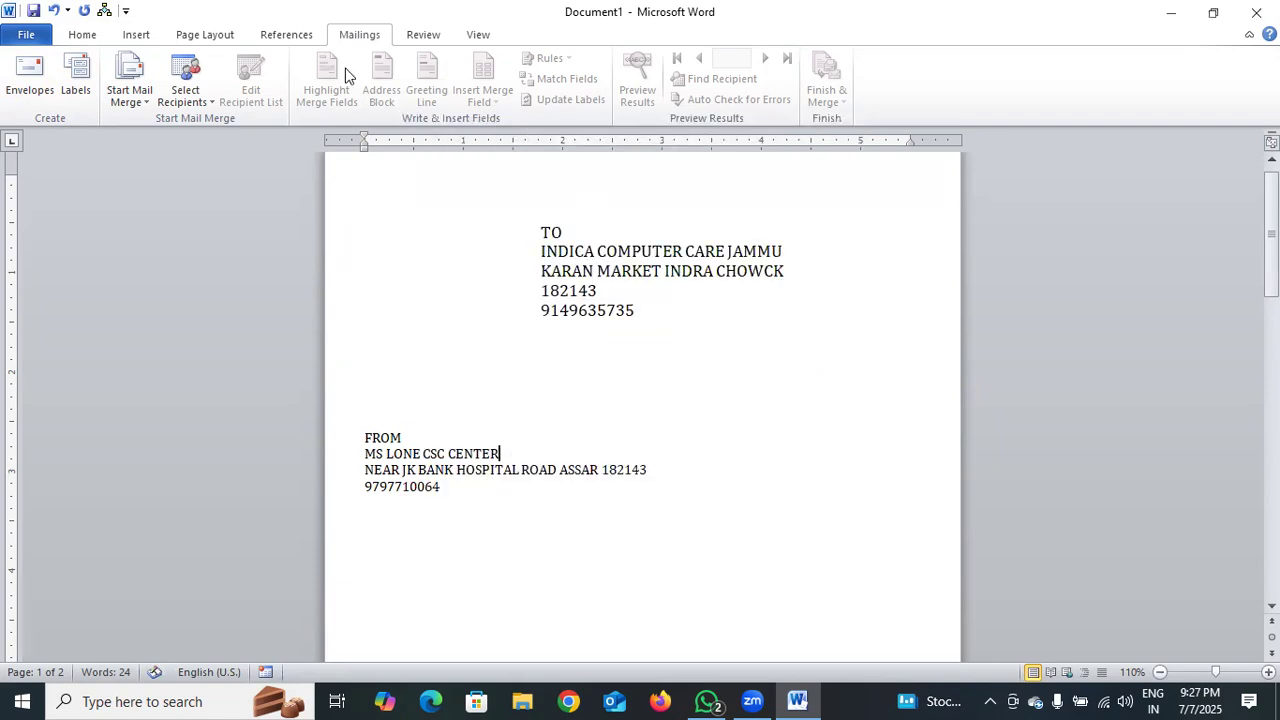
Delete the TO line, leftover company text, the FROM heading and the sender's address lines
{"action": "left_click", "coordinate": [526, 238]}
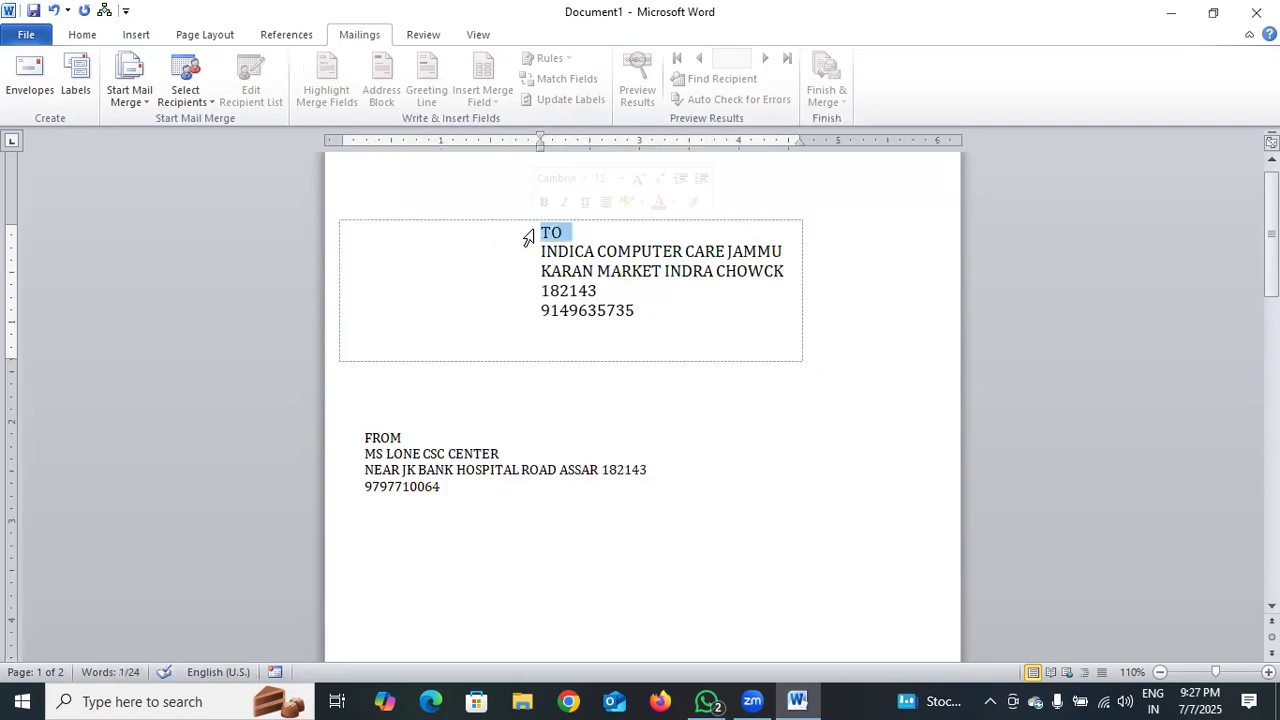
{"action": "key", "text": "Delete"}
{"action": "key", "text": "Delete"}
{"action": "key", "text": "Delete"}
{"action": "key", "text": "Delete"}
{"action": "key", "text": "Delete"}
{"action": "key", "text": "Delete"}
{"action": "key", "text": "Delete"}
{"action": "key", "text": "Delete"}
{"action": "key", "text": "Delete"}
{"action": "left_click", "coordinate": [630, 288]}
{"action": "left_click", "coordinate": [542, 232]}
{"action": "key", "text": "Delete"}
{"action": "key", "text": "Delete"}
{"action": "key", "text": "Delete"}
{"action": "key", "text": "Delete"}
{"action": "key", "text": "Delete"}
{"action": "key", "text": "Delete"}
{"action": "key", "text": "Delete"}
{"action": "key", "text": "Delete"}
{"action": "key", "text": "Delete"}
{"action": "key", "text": "Delete"}
{"action": "key", "text": "Delete"}
{"action": "key", "text": "Delete"}
{"action": "key", "text": "Delete"}
{"action": "key", "text": "Delete"}
{"action": "key", "text": "Delete"}
{"action": "key", "text": "Delete"}
{"action": "key", "text": "Delete"}
{"action": "key", "text": "Delete"}
{"action": "key", "text": "Delete"}
{"action": "key", "text": "Delete"}
{"action": "key", "text": "Delete"}
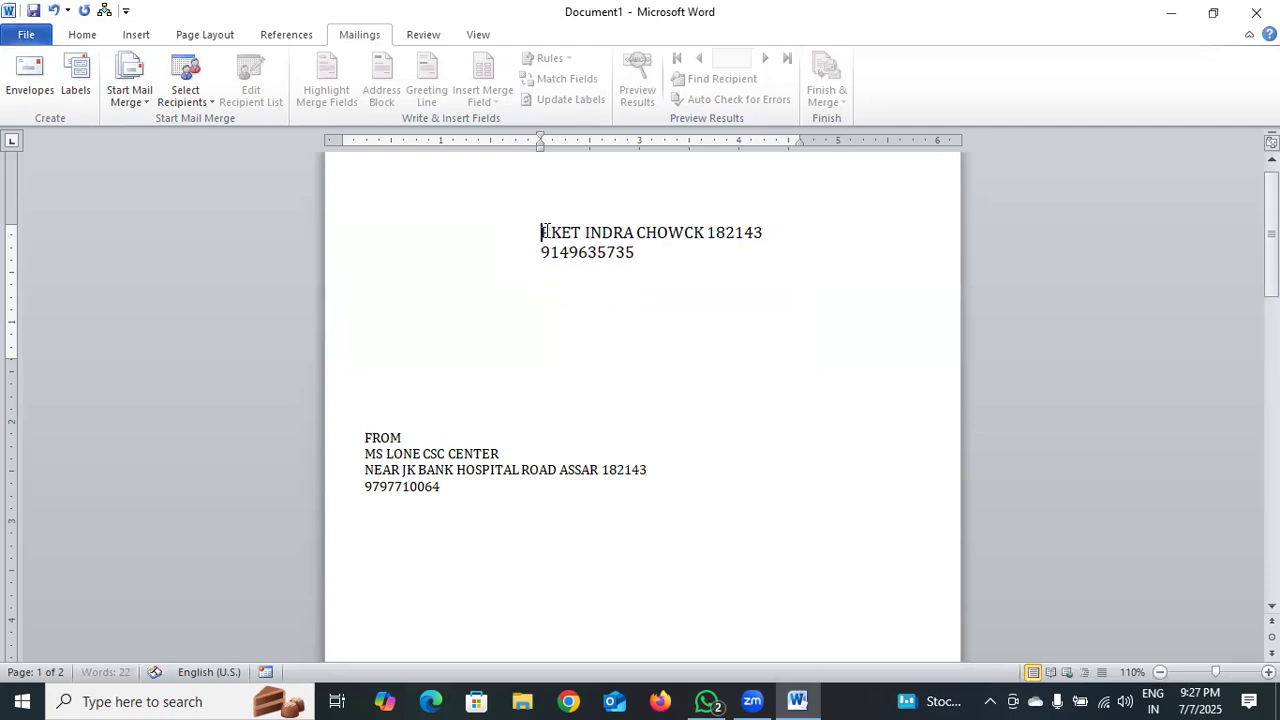
{"action": "key", "text": "Delete"}
{"action": "key", "text": "Delete"}
{"action": "key", "text": "Delete"}
{"action": "key", "text": "Delete"}
{"action": "key", "text": "Delete"}
{"action": "key", "text": "Delete"}
{"action": "key", "text": "Delete"}
{"action": "key", "text": "Delete"}
{"action": "key", "text": "Delete"}
{"action": "key", "text": "Delete"}
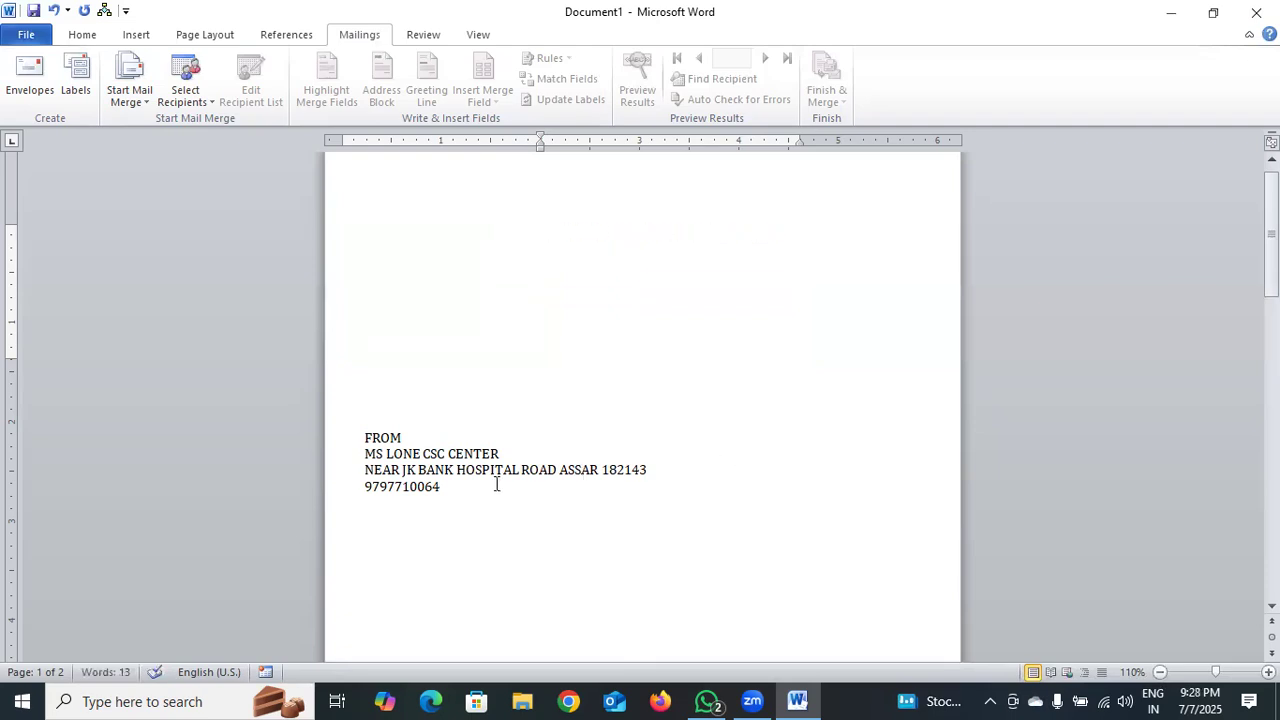
{"action": "key", "text": "BackSpace"}
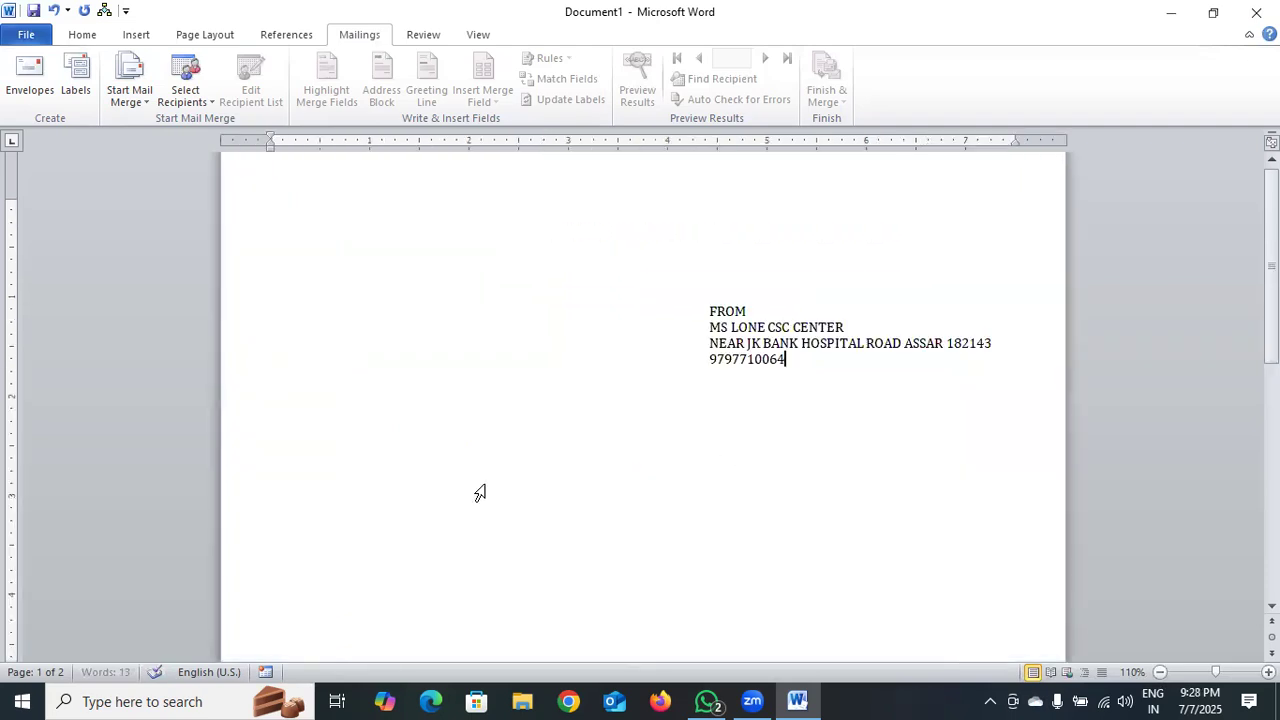
{"action": "left_click", "coordinate": [707, 311]}
{"action": "key", "text": "Delete"}
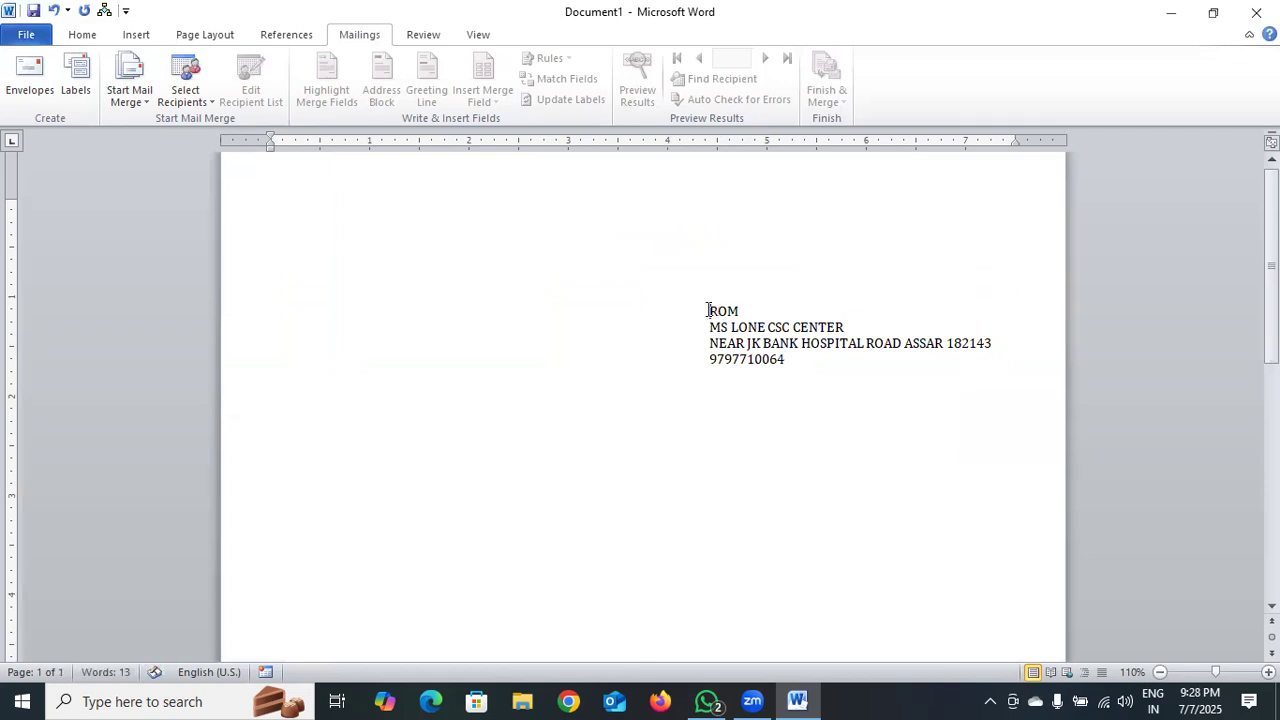
{"action": "key", "text": "Delete"}
{"action": "key", "text": "Delete"}
{"action": "key", "text": "Delete"}
{"action": "key", "text": "Delete"}
{"action": "key", "text": "Delete"}
{"action": "key", "text": "Delete"}
{"action": "key", "text": "Delete"}
{"action": "key", "text": "Delete"}
{"action": "key", "text": "Delete"}
{"action": "key", "text": "Delete"}
{"action": "key", "text": "Delete"}
{"action": "key", "text": "Delete"}
{"action": "key", "text": "Delete"}
{"action": "key", "text": "Delete"}
{"action": "key", "text": "Delete"}
{"action": "key", "text": "Delete"}
{"action": "key", "text": "Delete"}
{"action": "key", "text": "Delete"}
{"action": "key", "text": "Delete"}
{"action": "key", "text": "Delete"}
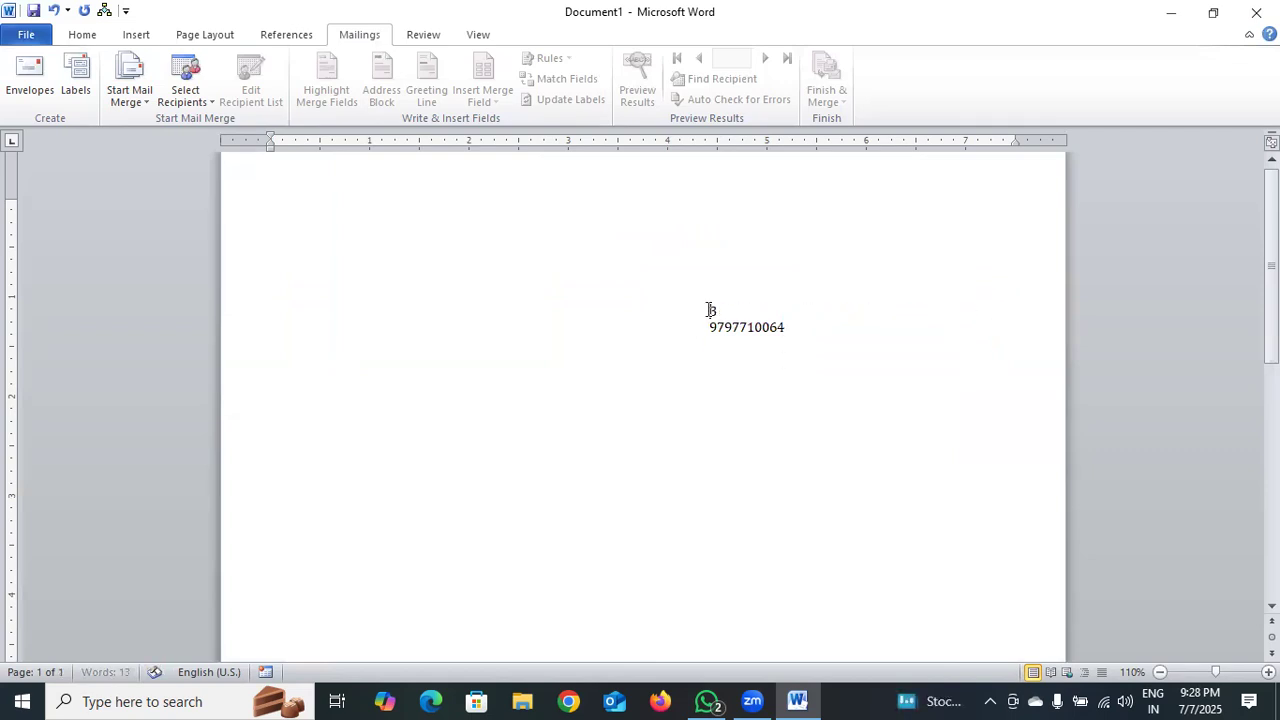
{"action": "key", "text": "Delete"}
{"action": "key", "text": "Delete"}
{"action": "key", "text": "Delete"}
{"action": "key", "text": "Delete"}
{"action": "key", "text": "Delete"}
{"action": "key", "text": "Delete"}
{"action": "key", "text": "Delete"}
{"action": "key", "text": "Delete"}
{"action": "key", "text": "Delete"}
{"action": "key", "text": "Delete"}
{"action": "key", "text": "Delete"}
{"action": "key", "text": "Delete"}
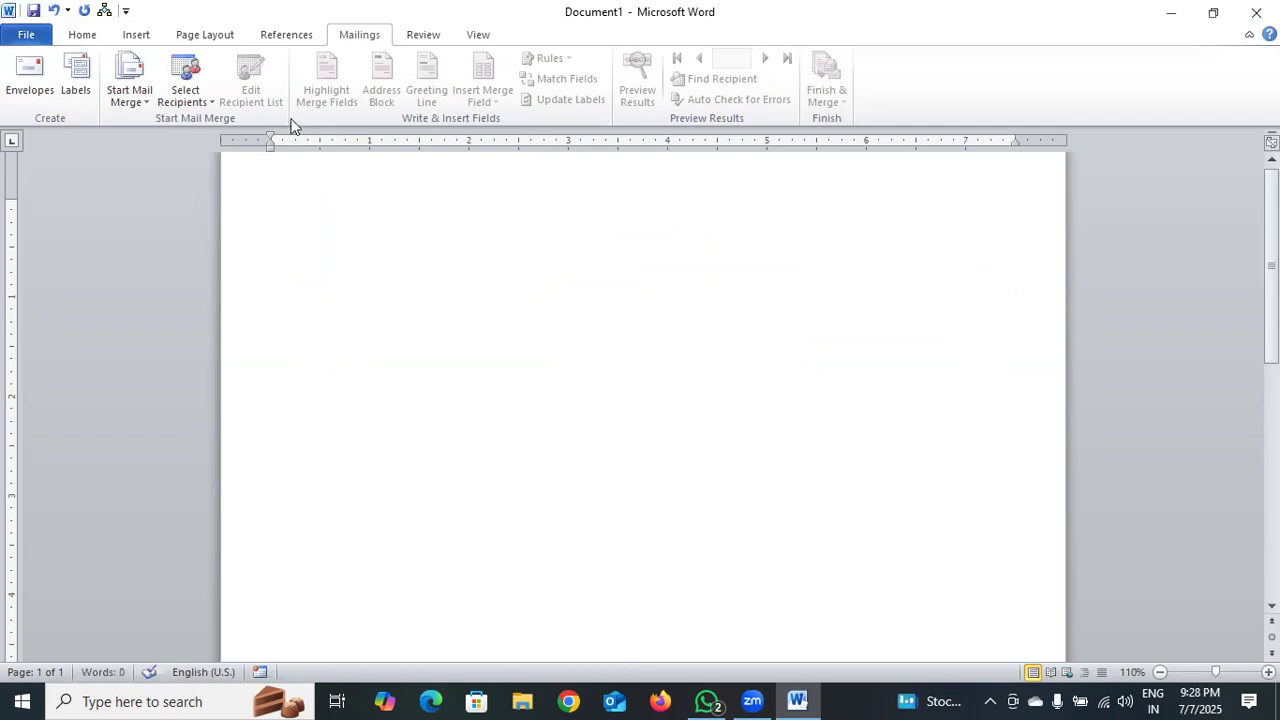
Set the page's paper size to A4, leaving the margins unchanged
{"action": "left_click", "coordinate": [184, 40]}
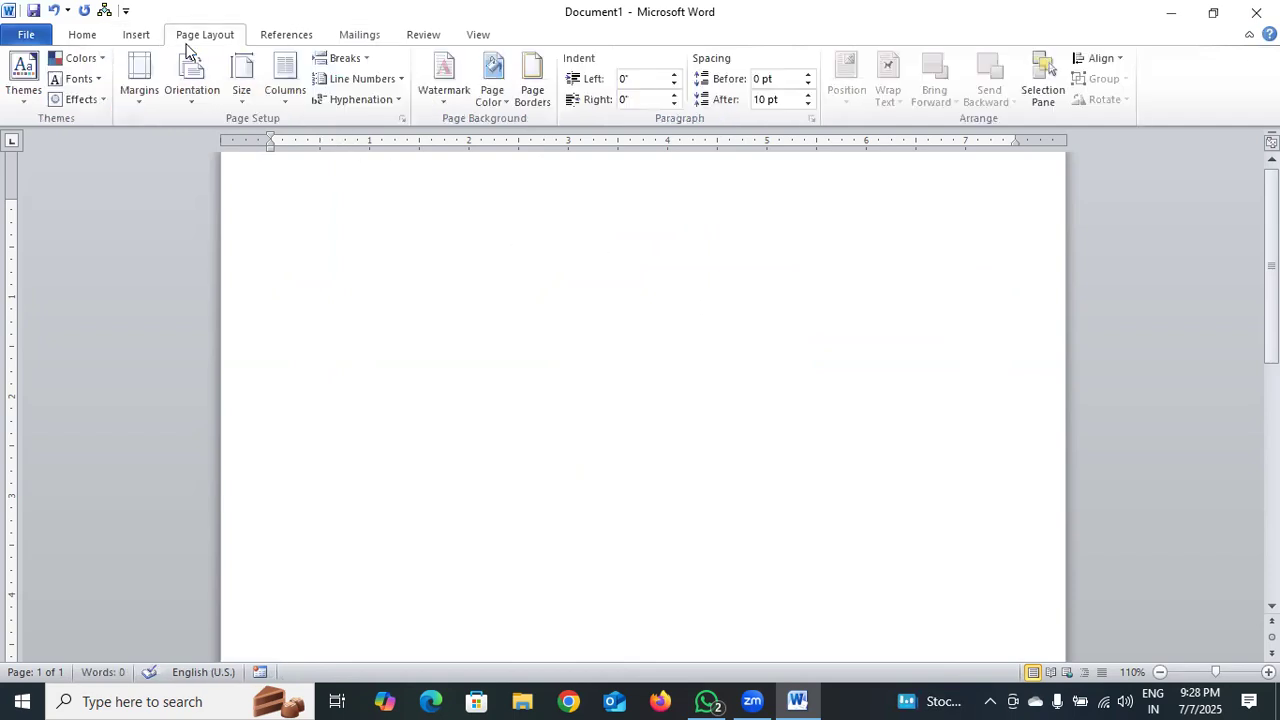
{"action": "left_click", "coordinate": [152, 104]}
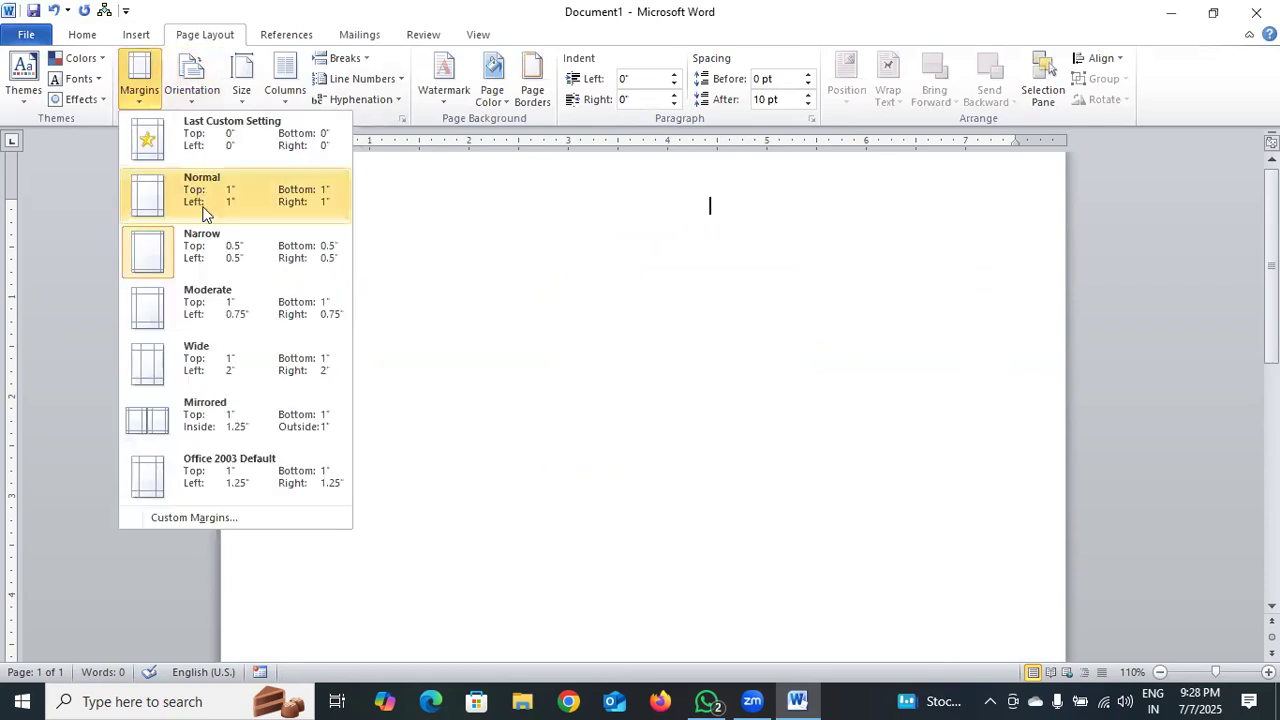
{"action": "left_click", "coordinate": [200, 250]}
{"action": "left_click", "coordinate": [245, 100]}
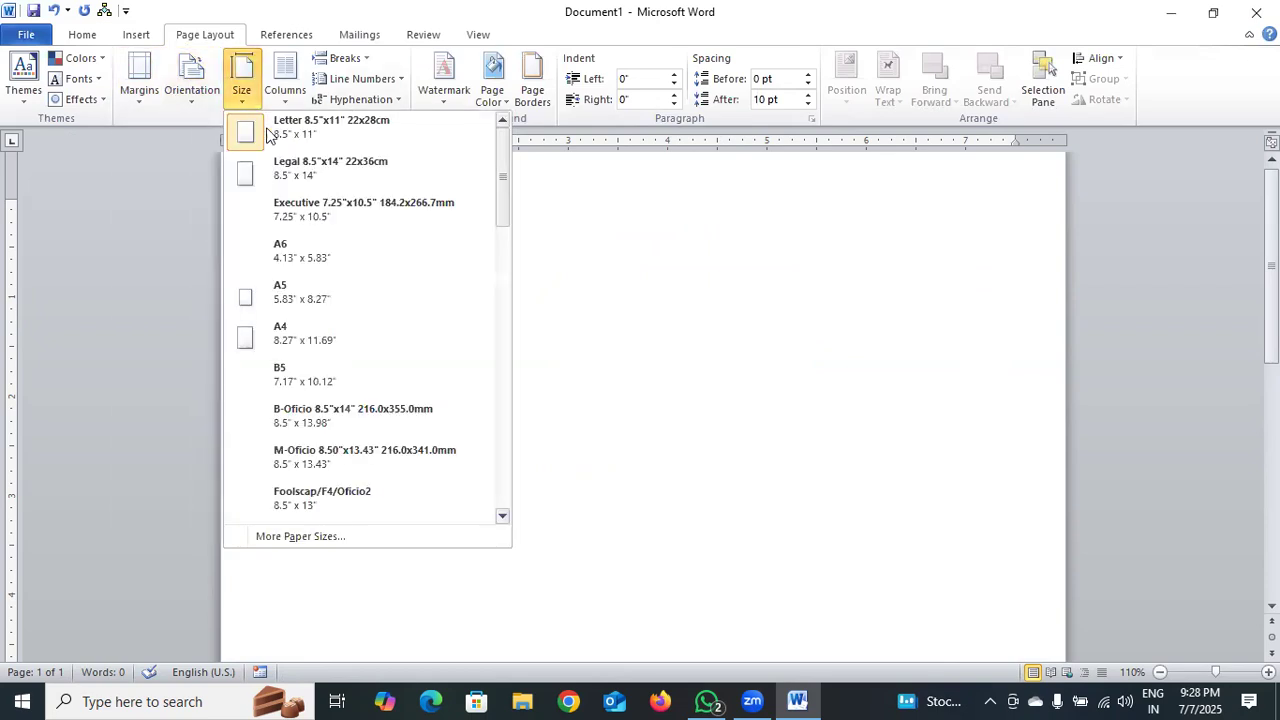
{"action": "left_click", "coordinate": [294, 337]}
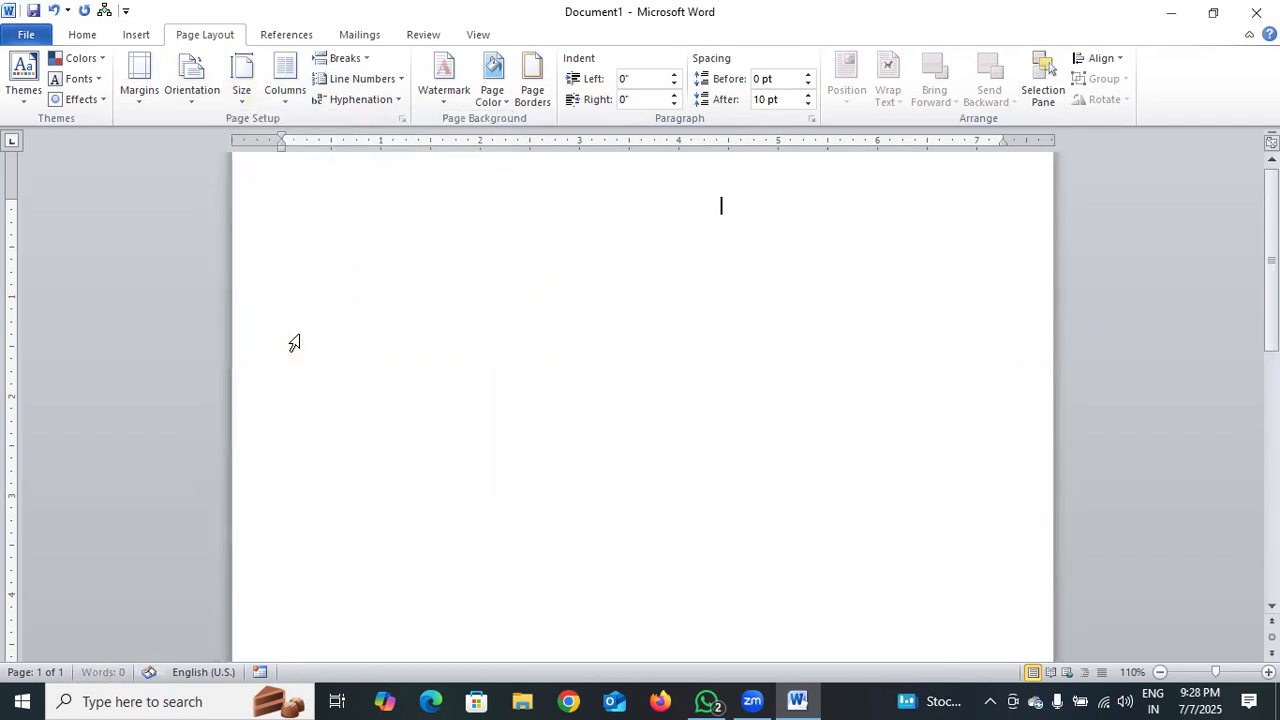
Open the Labels setup from the Mailings tab
{"action": "left_click", "coordinate": [302, 40]}
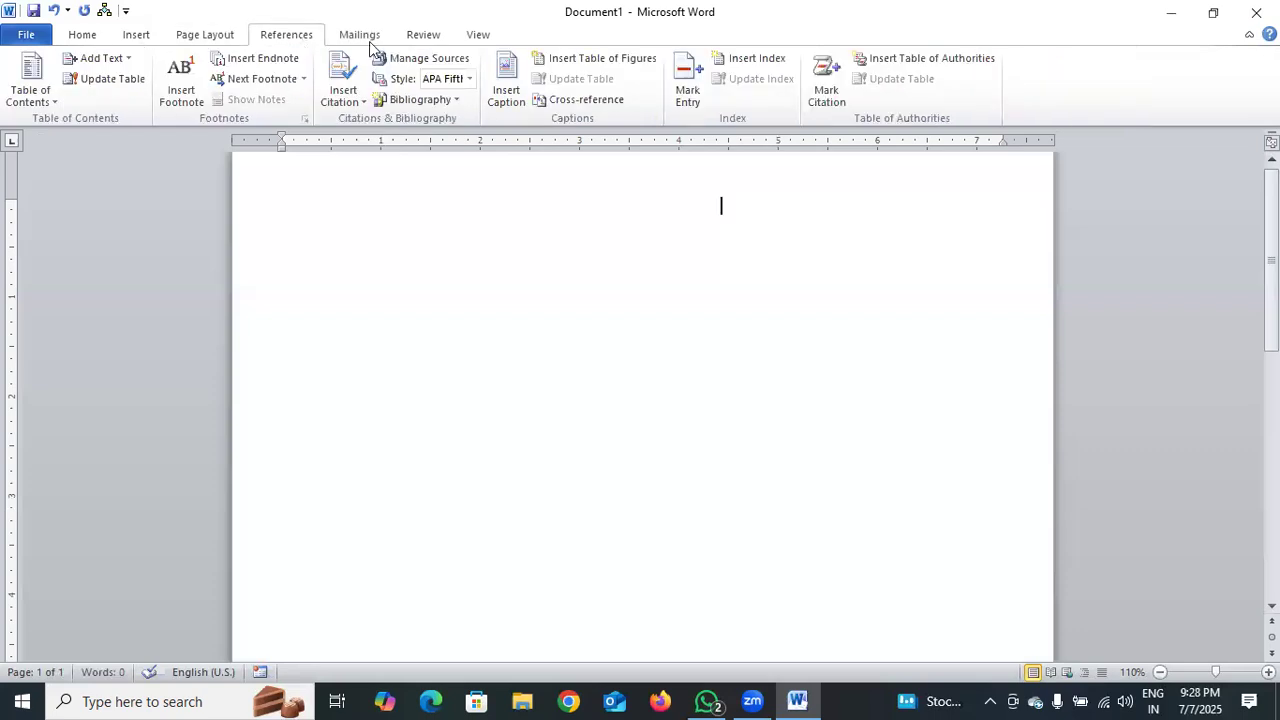
{"action": "left_click", "coordinate": [362, 38]}
{"action": "left_click", "coordinate": [80, 94]}
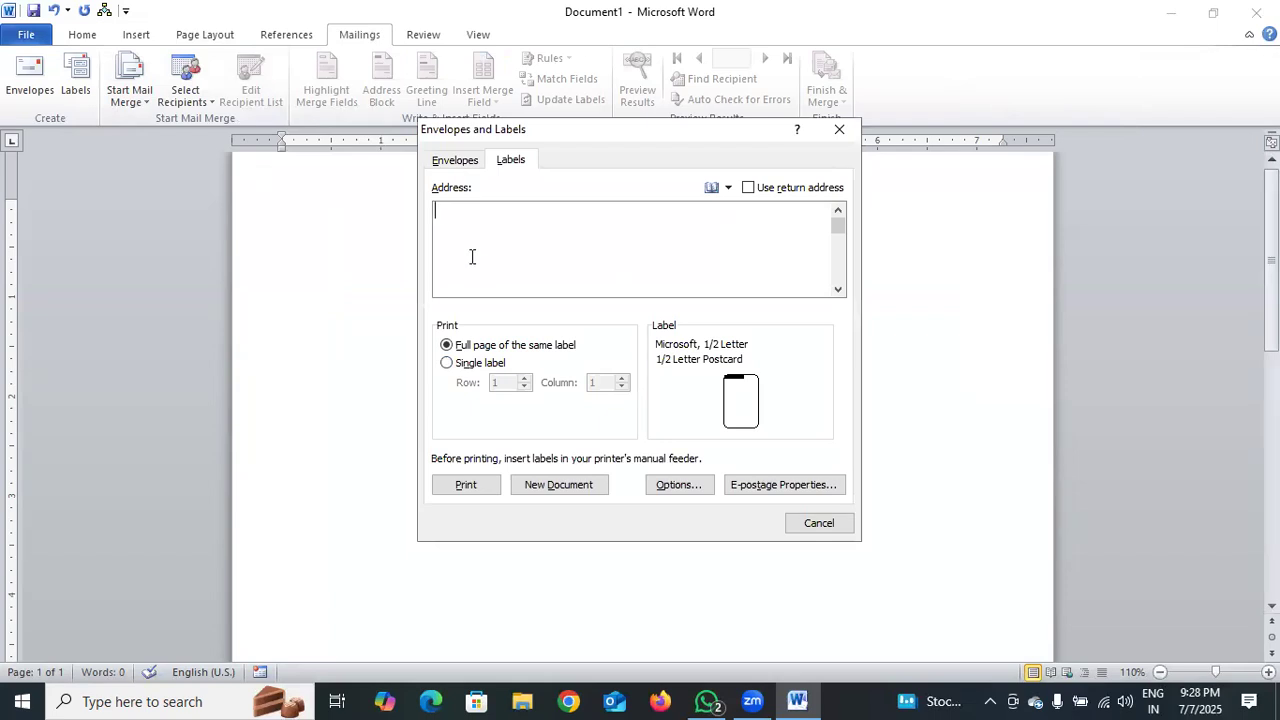
Type PRODUCT NAME, EXP DATE, MFG DATE, MRP RS. and BATCH NO as separate label lines, correcting typos
{"action": "type", "text": "PRODUCT NAMR"}
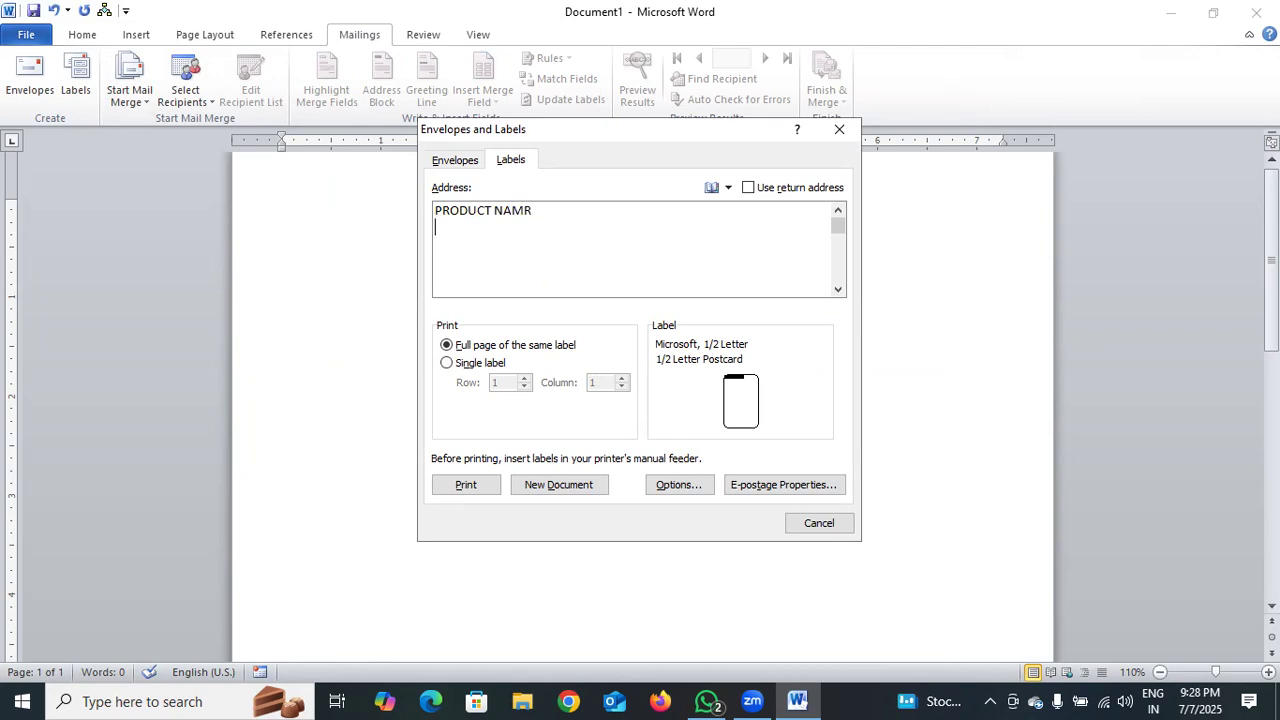
{"action": "key", "text": "Return"}
{"action": "key", "text": "BackSpace"}
{"action": "type", "text": "E EXP DATE MFG DATE "}
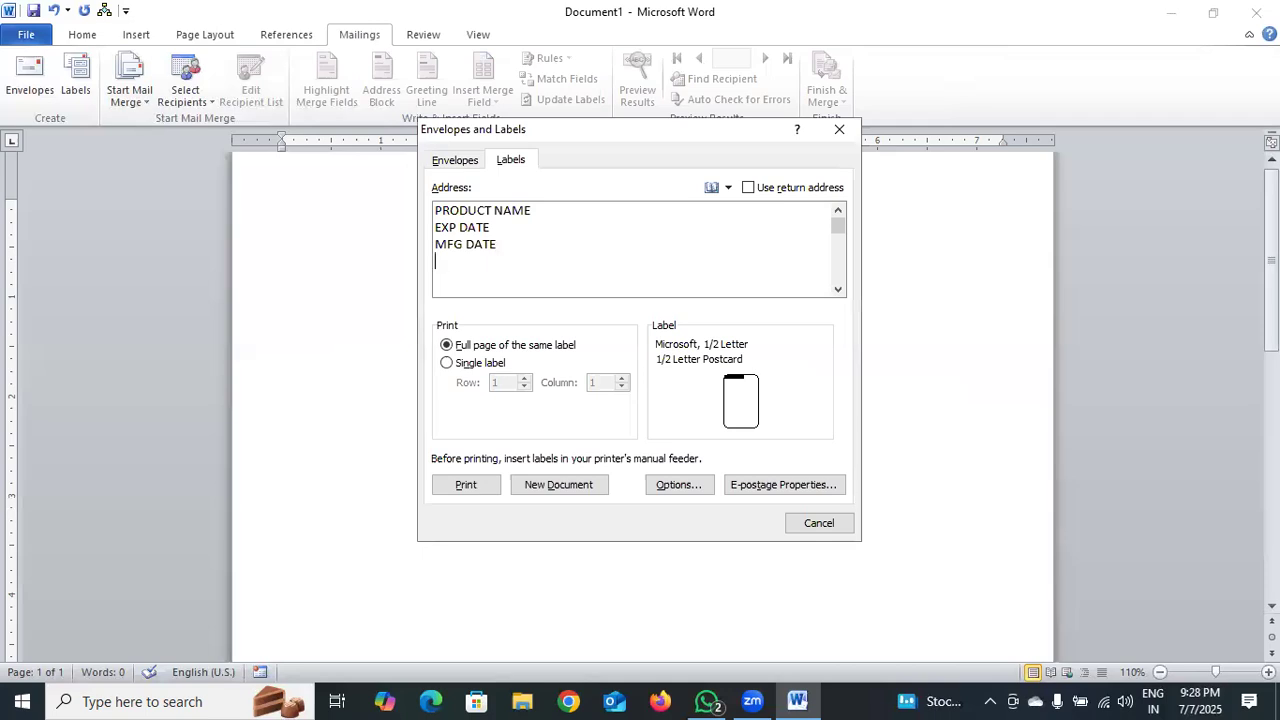
{"action": "type", "text": "M"}
{"action": "type", "text": "B"}
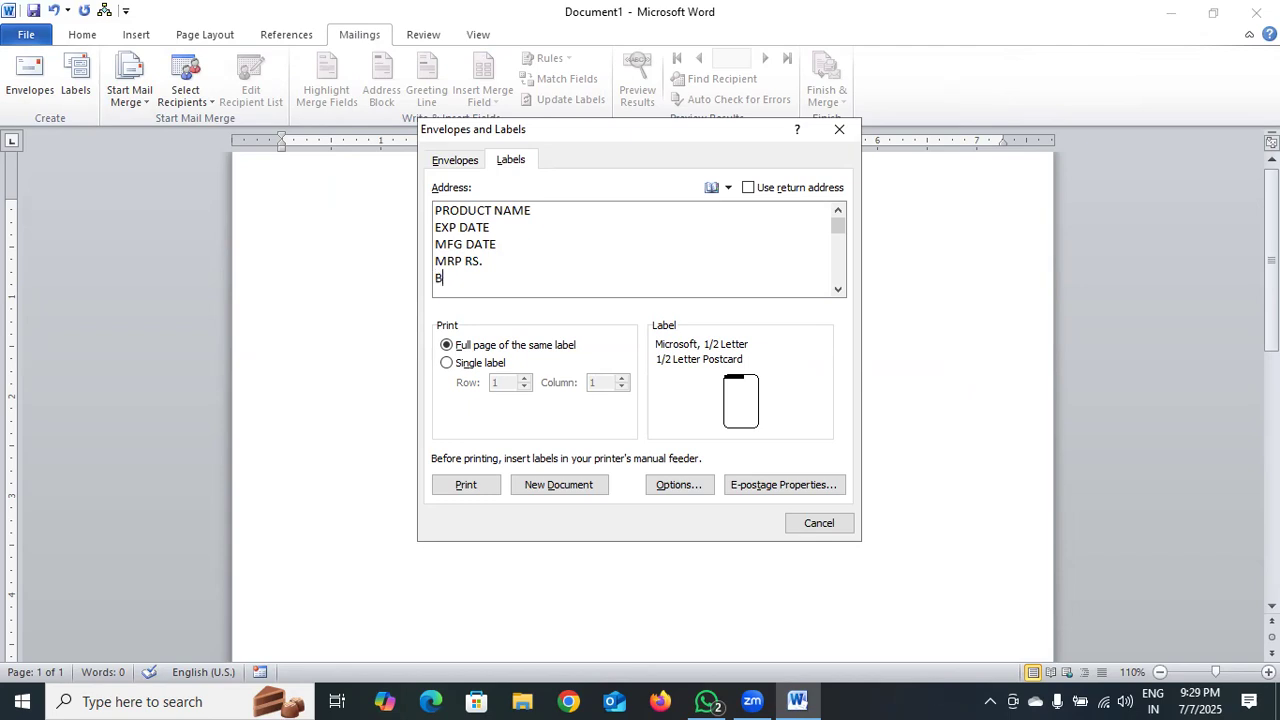
{"action": "type", "text": "ATCH NO"}
Add SUNSCREEN SPF50, JUNE-2027, JULY-2025, 699/- and NCG56892356 after the matching label headings
{"action": "left_click", "coordinate": [557, 215]}
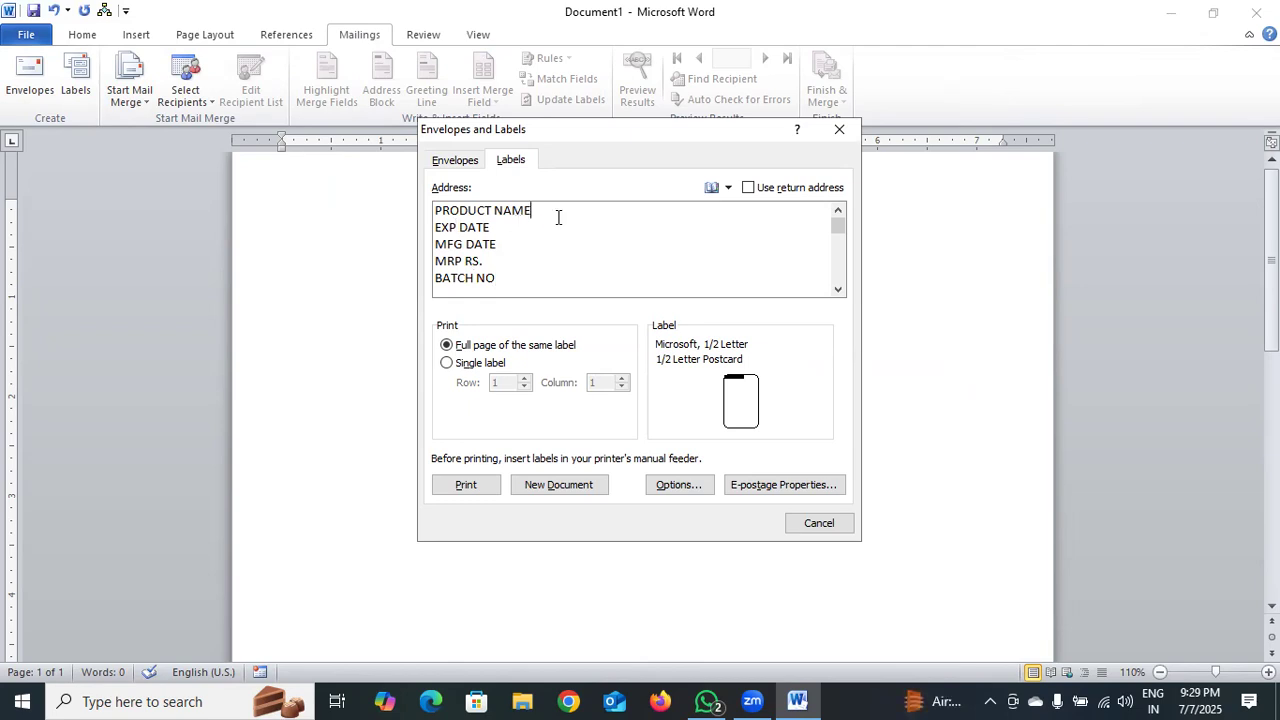
{"action": "type", "text": ":- "}
{"action": "type", "text": "SUNS"}
{"action": "type", "text": "CREEN "}
{"action": "type", "text": "SPF5"}
{"action": "type", "text": "0"}
{"action": "type", "text": "-"}
{"action": "type", "text": "JUNE"}
{"action": "type", "text": "-"}
{"action": "type", "text": "20"}
{"action": "type", "text": "27"}
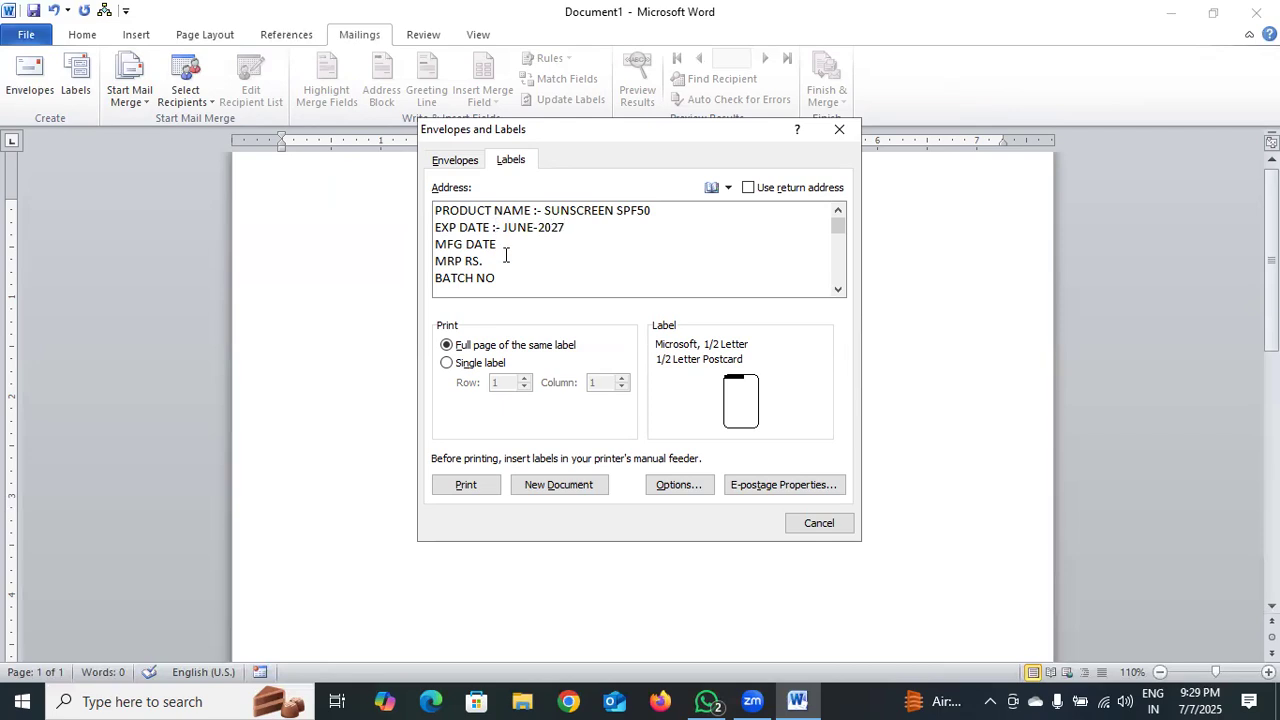
{"action": "left_click", "coordinate": [509, 249]}
{"action": "type", "text": "JULY-2025"}
{"action": "left_click", "coordinate": [495, 260]}
{"action": "type", "text": "6"}
{"action": "type", "text": "99/-"}
{"action": "type", "text": "NC"}
{"action": "type", "text": "G"}
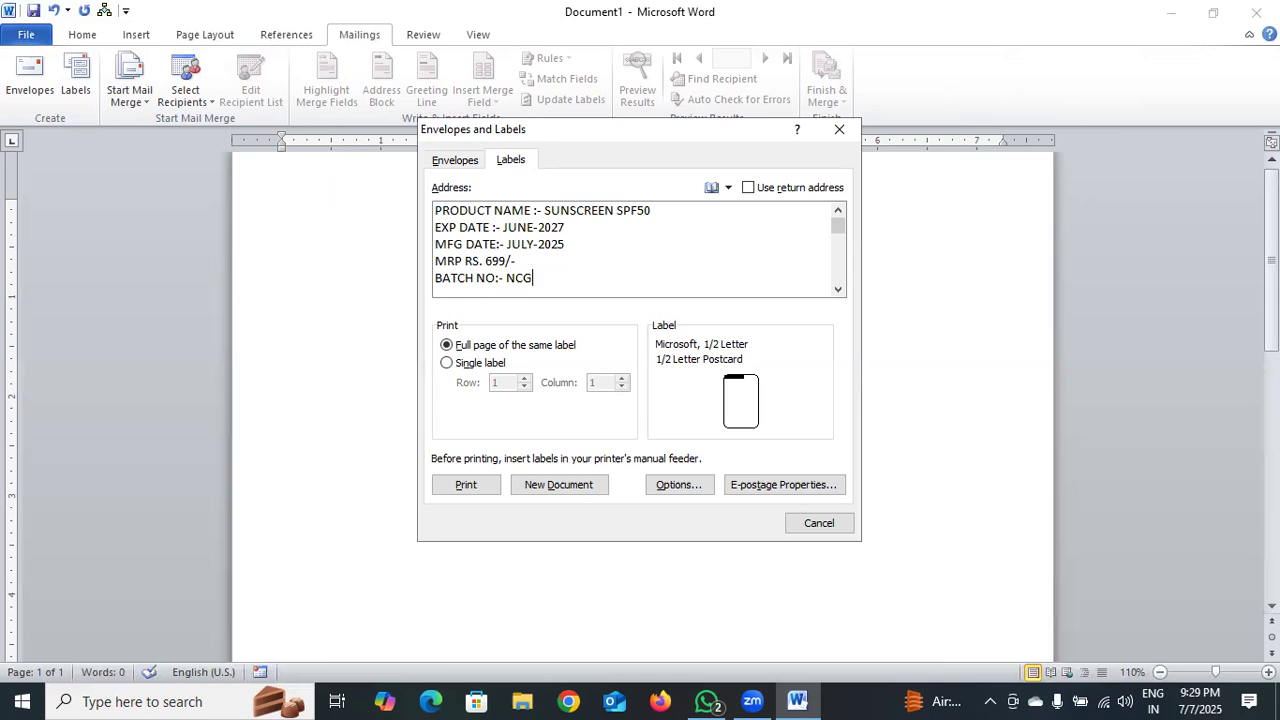
{"action": "type", "text": "56892356"}
Pick the 30 Per Page label size in Label Options and confirm it
{"action": "left_click", "coordinate": [697, 430]}
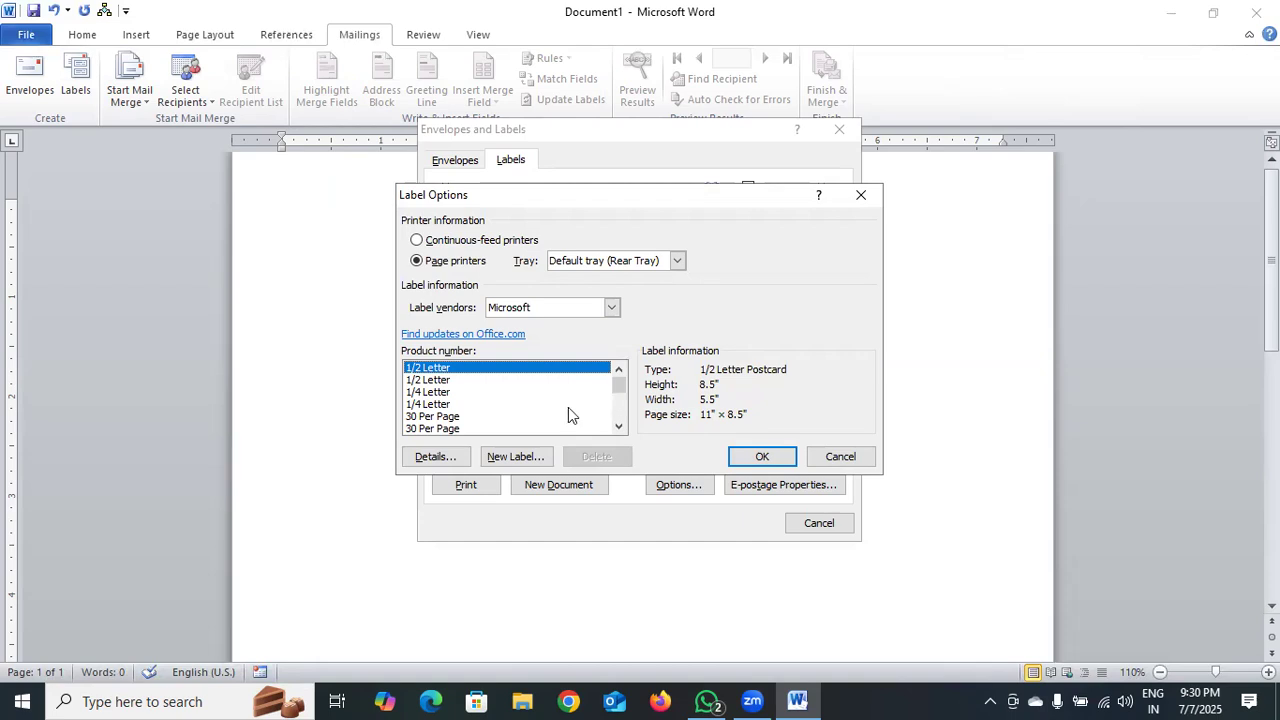
{"action": "left_click", "coordinate": [432, 428]}
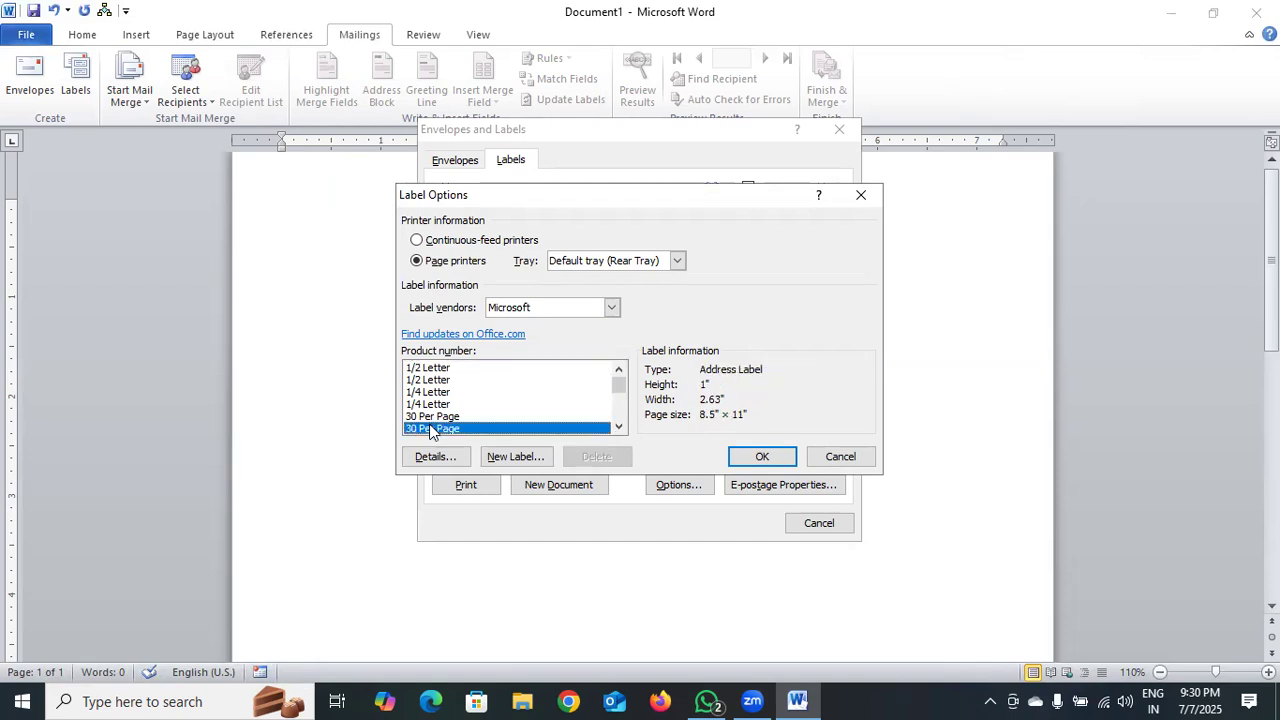
{"action": "left_click", "coordinate": [752, 456]}
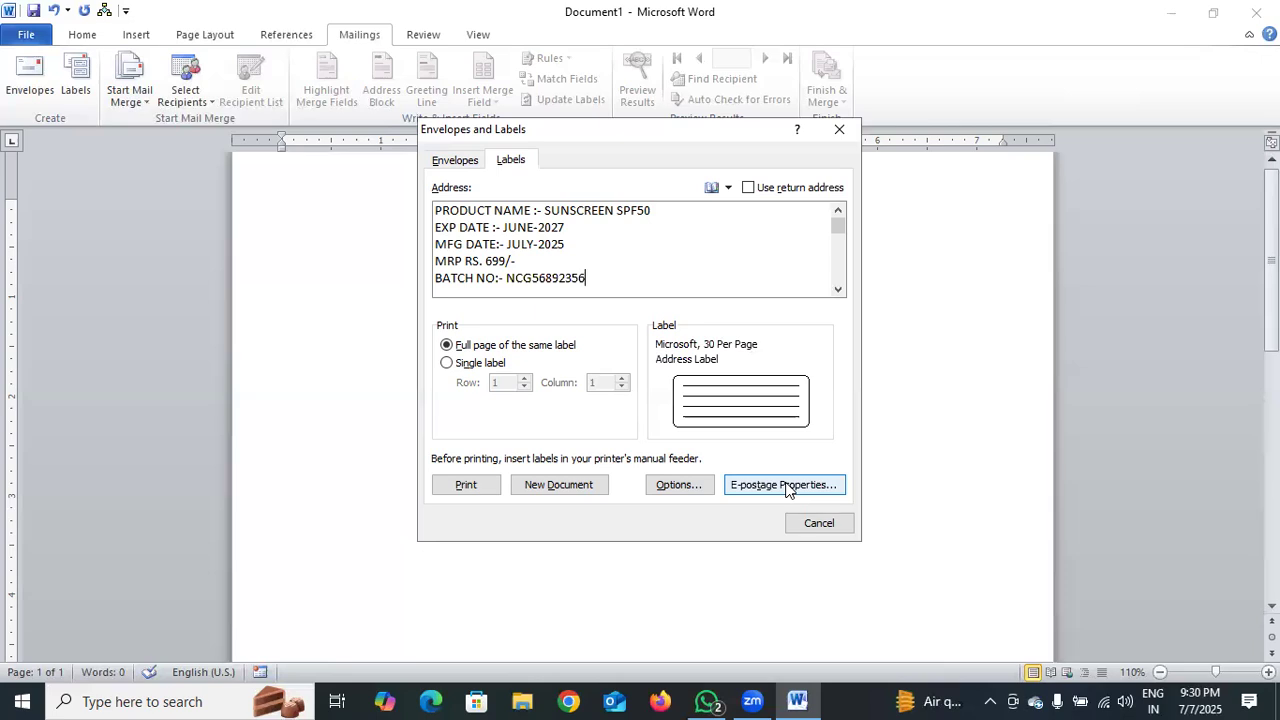
Switch the label vendor to A-ONE and accept product A-ONE 26501
{"action": "left_click", "coordinate": [676, 487]}
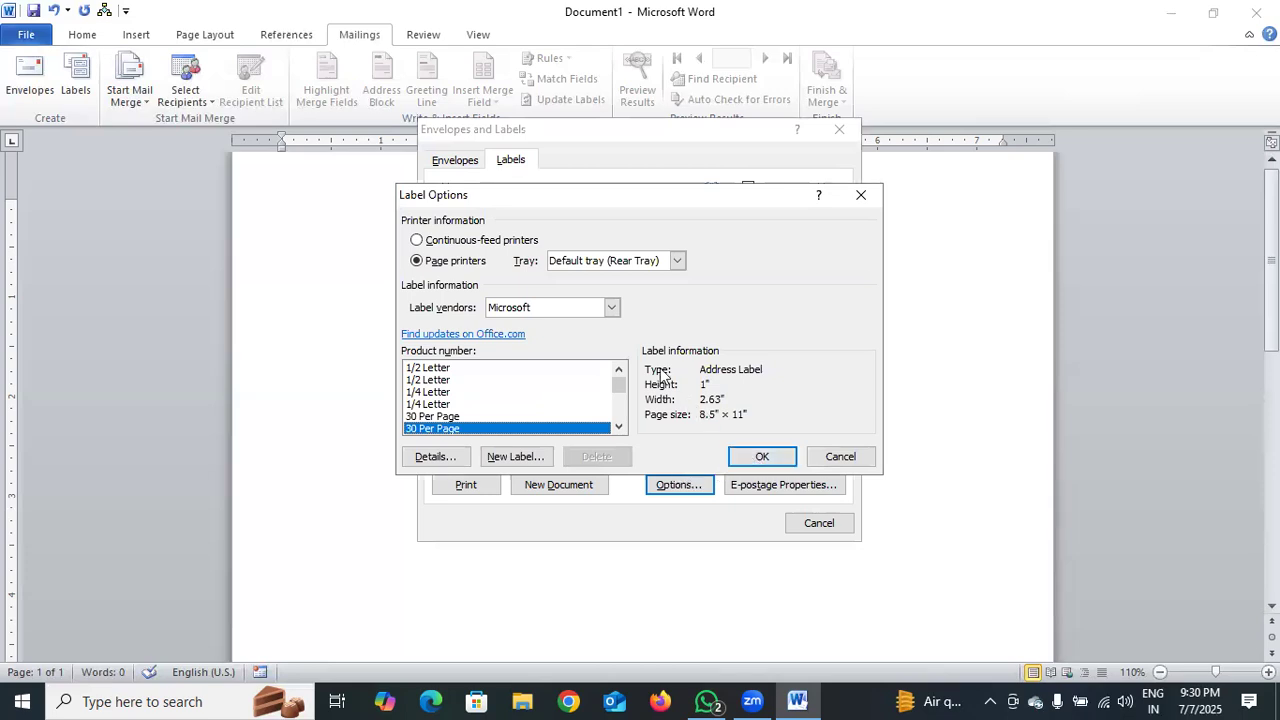
{"action": "left_click", "coordinate": [612, 309]}
{"action": "scroll", "coordinate": [592, 366], "scroll_direction": "down", "scroll_amount": 2}
{"action": "scroll", "coordinate": [590, 370], "scroll_direction": "down", "scroll_amount": 5}
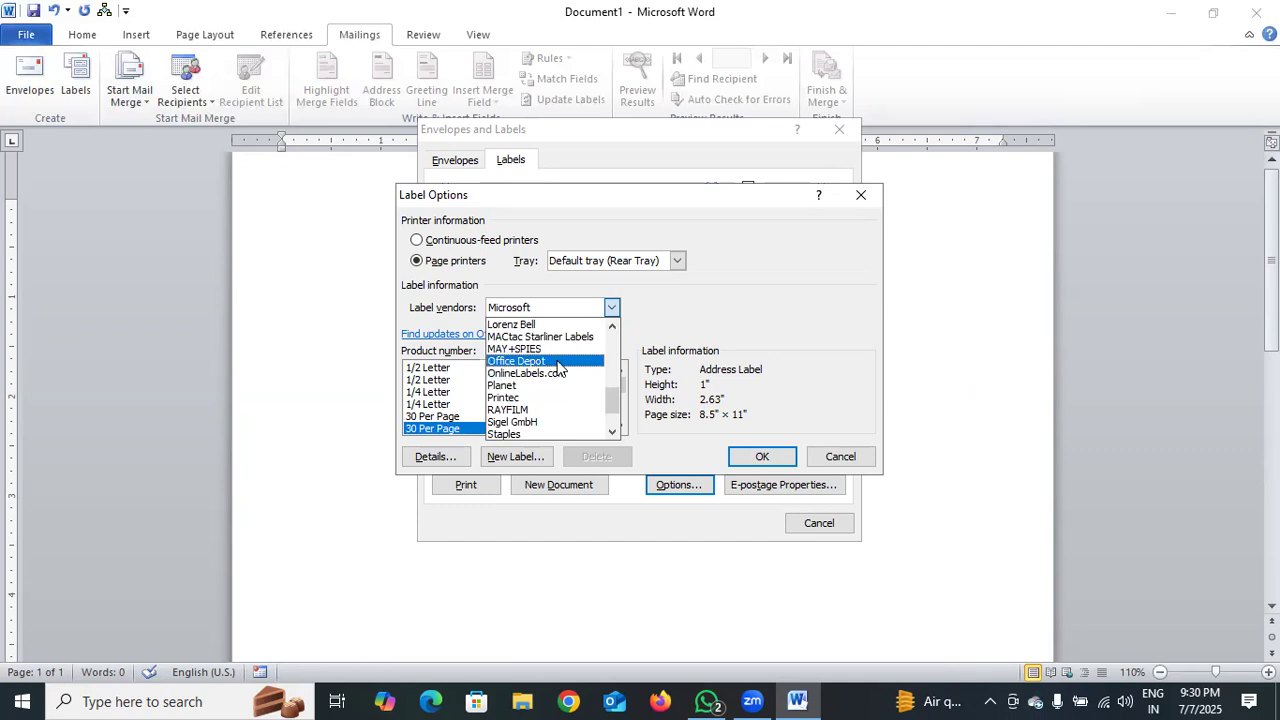
{"action": "scroll", "coordinate": [558, 368], "scroll_direction": "down", "scroll_amount": 1}
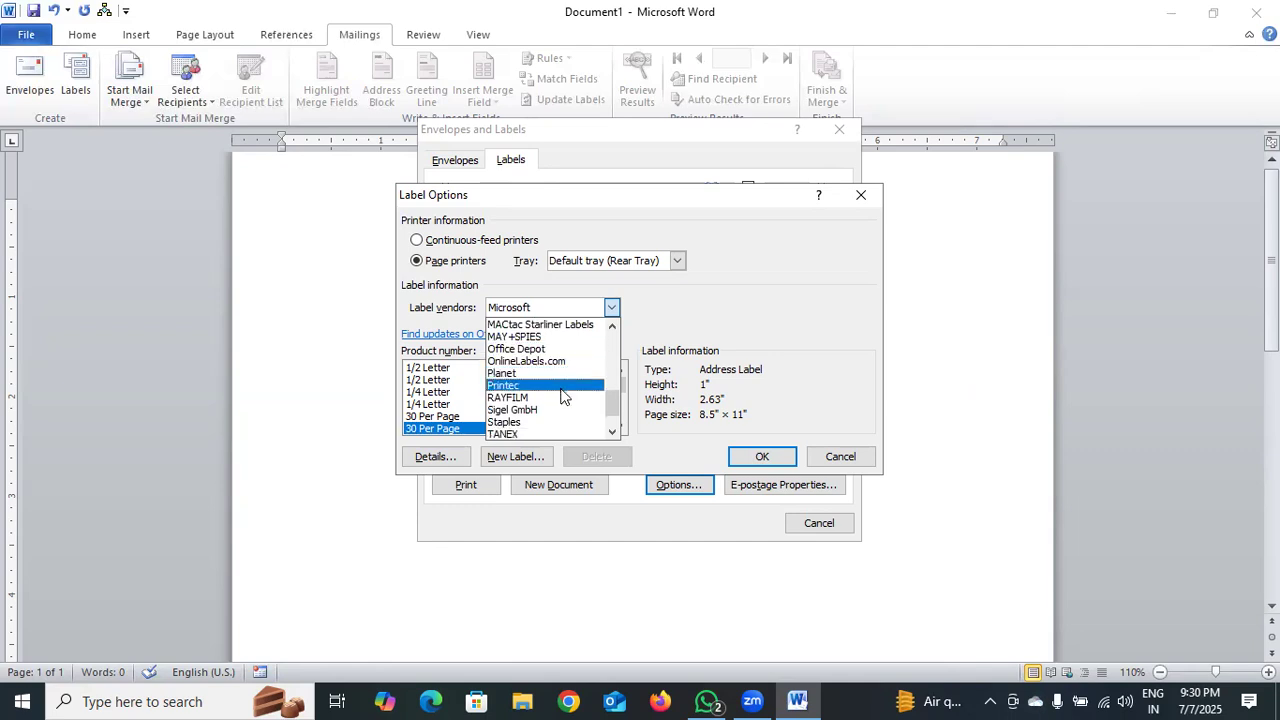
{"action": "scroll", "coordinate": [561, 395], "scroll_direction": "down", "scroll_amount": 1}
{"action": "scroll", "coordinate": [561, 395], "scroll_direction": "up", "scroll_amount": 4}
{"action": "scroll", "coordinate": [561, 395], "scroll_direction": "up", "scroll_amount": 4}
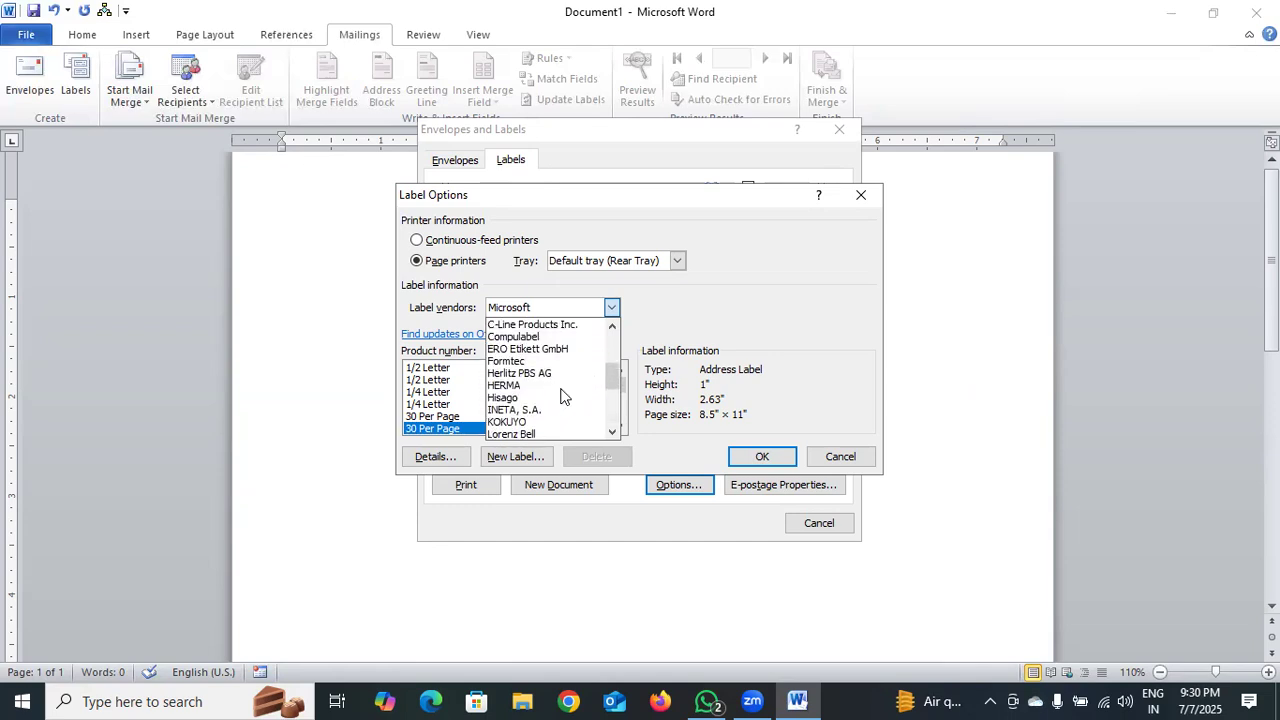
{"action": "scroll", "coordinate": [561, 395], "scroll_direction": "up", "scroll_amount": 1}
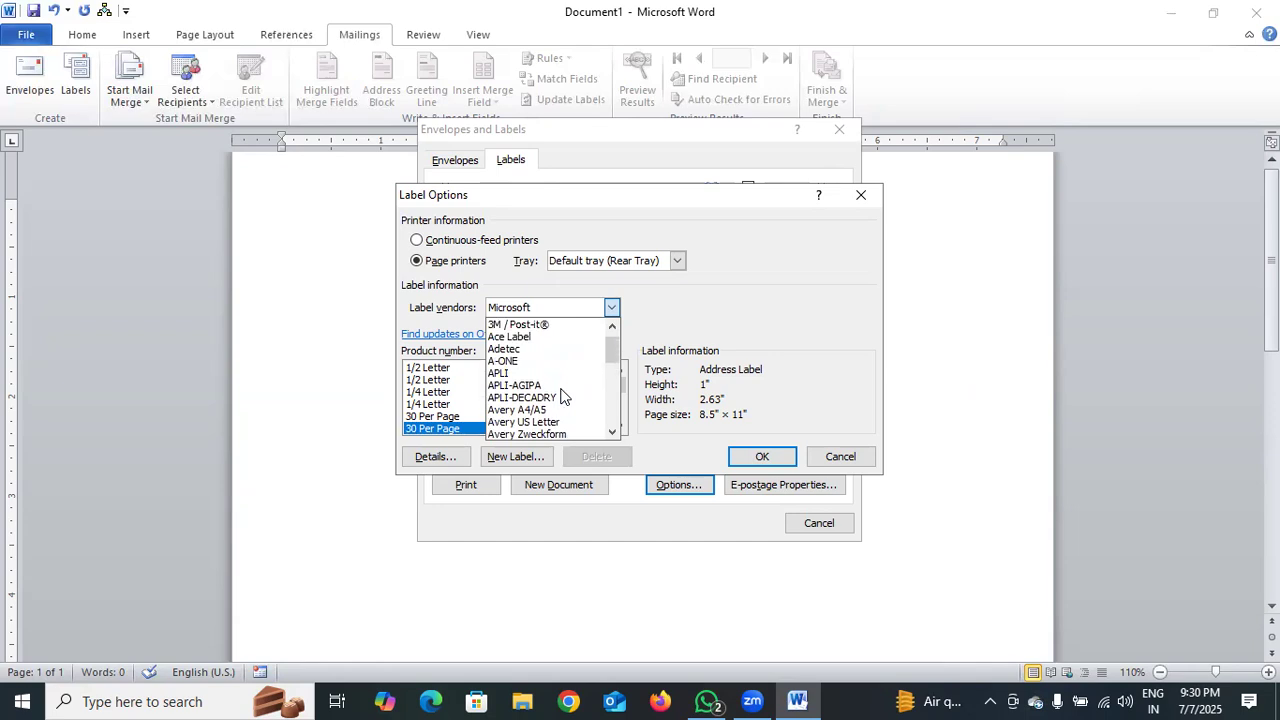
{"action": "left_click", "coordinate": [547, 369]}
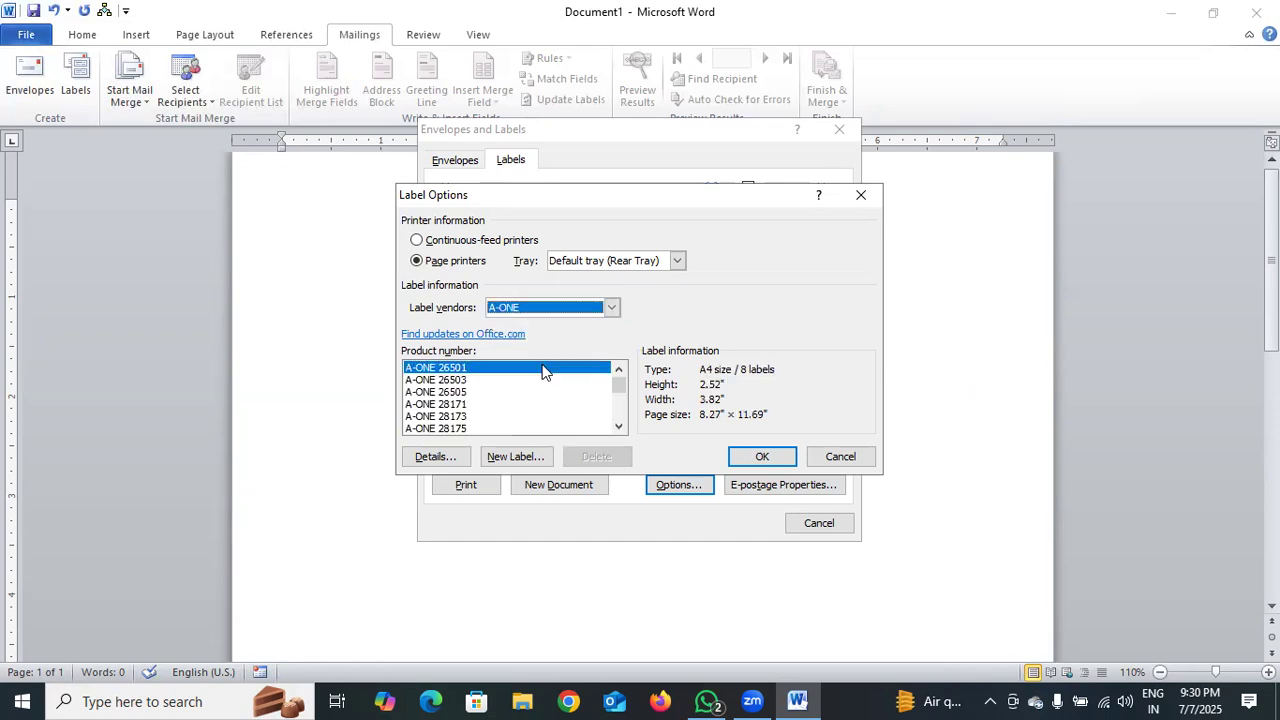
{"action": "left_click", "coordinate": [757, 459]}
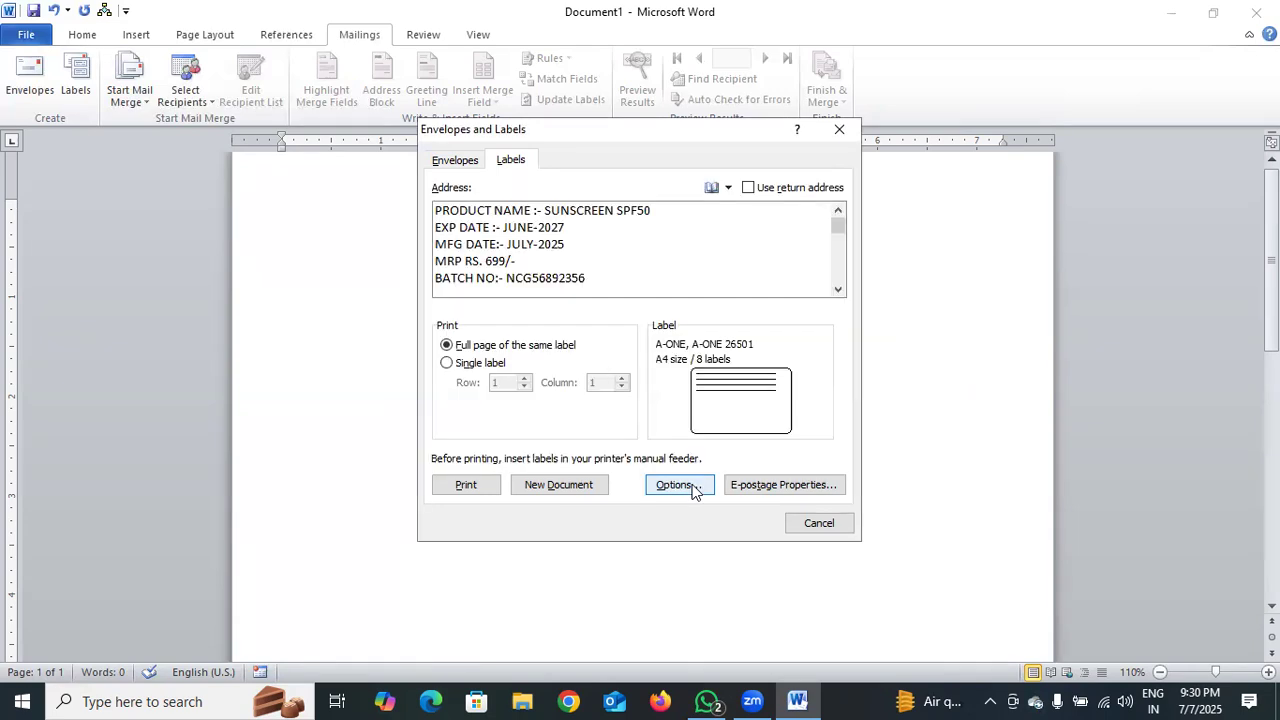
Generate the Labels2 document of repeated product labels and look it over
{"action": "left_click", "coordinate": [598, 484]}
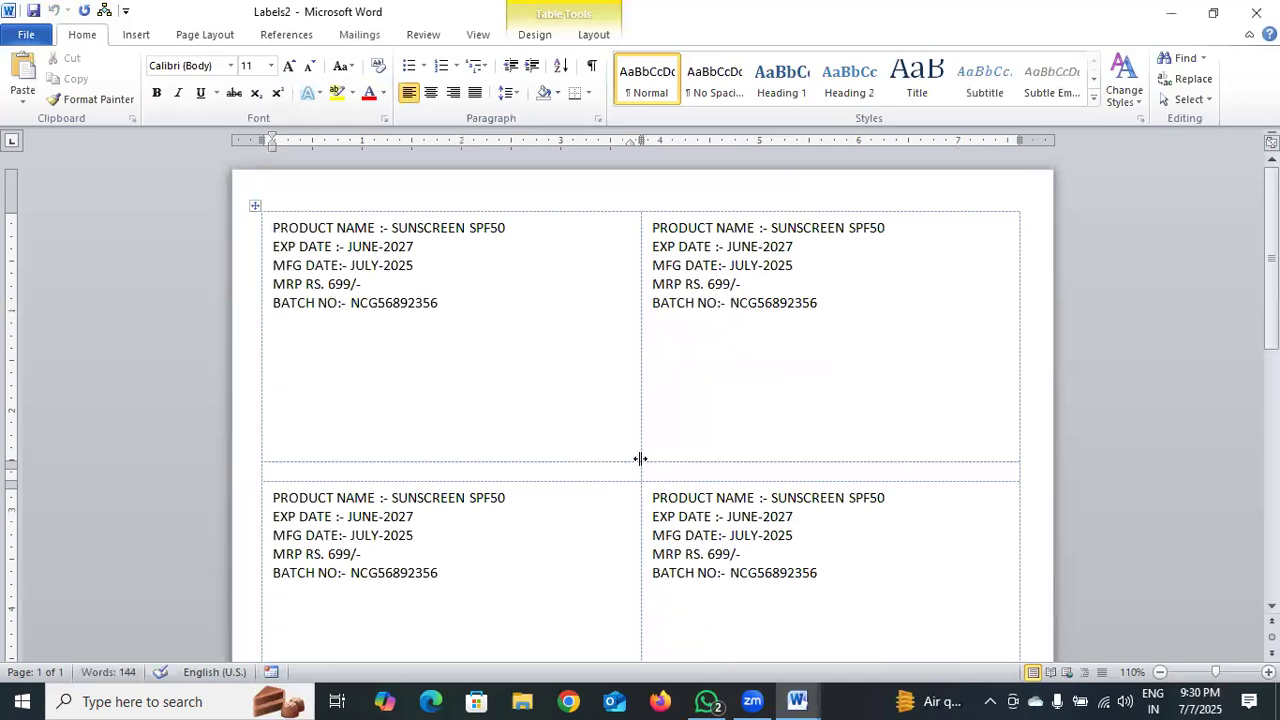
{"action": "scroll", "coordinate": [640, 459], "scroll_direction": "down", "scroll_amount": 3}
{"action": "scroll", "coordinate": [640, 459], "scroll_direction": "up", "scroll_amount": 3}
{"action": "left_click", "coordinate": [359, 38]}
Set the labels back to Microsoft 30 Per Page and generate the Labels3 document
{"action": "left_click", "coordinate": [78, 80]}
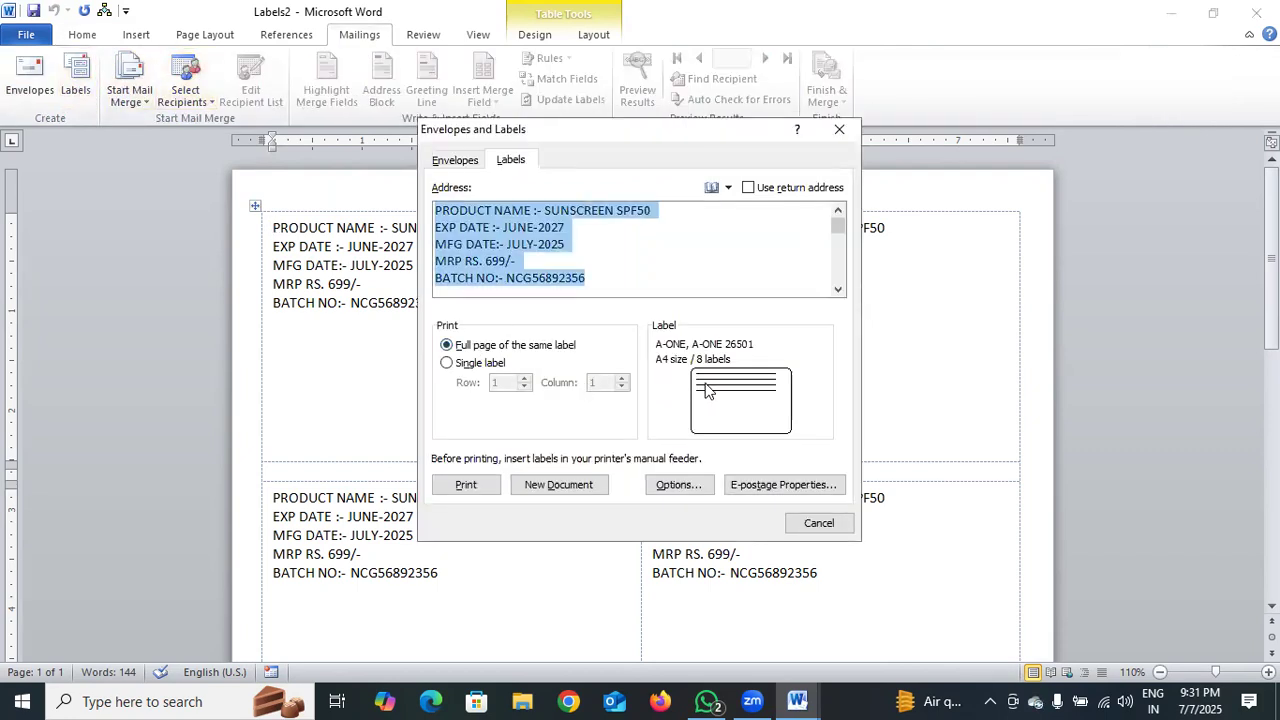
{"action": "left_click", "coordinate": [712, 392]}
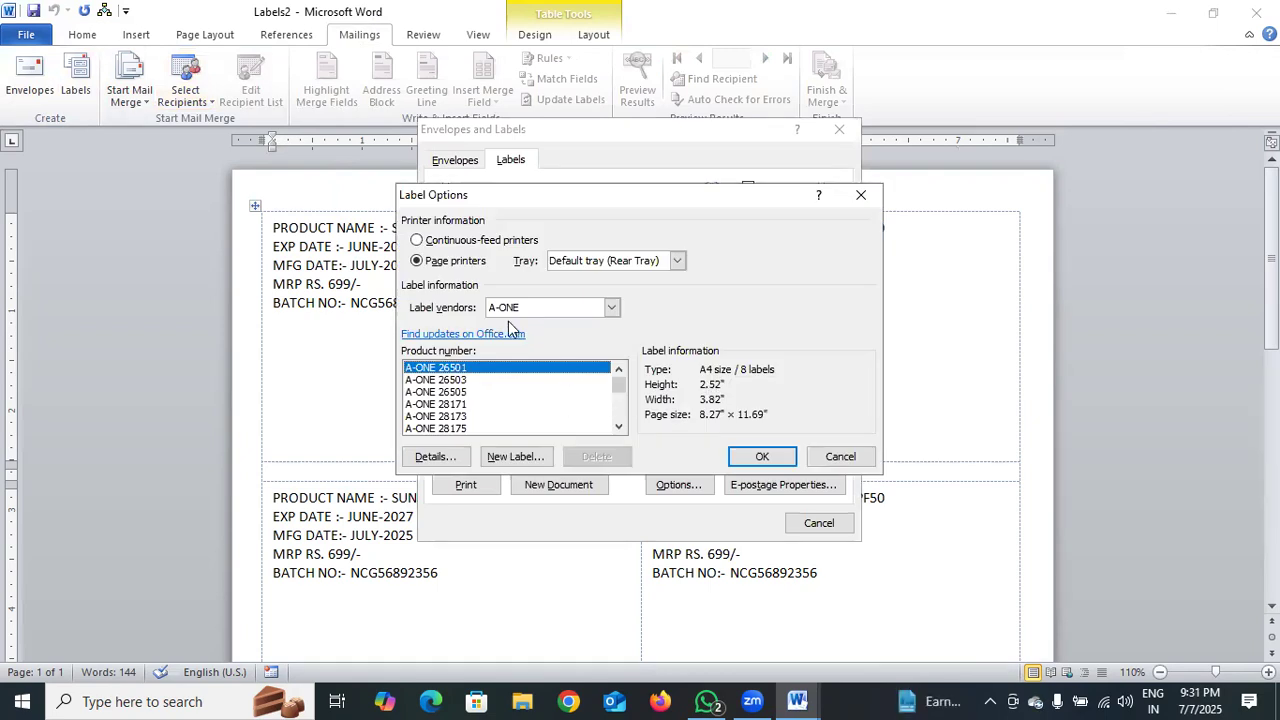
{"action": "left_click", "coordinate": [611, 308]}
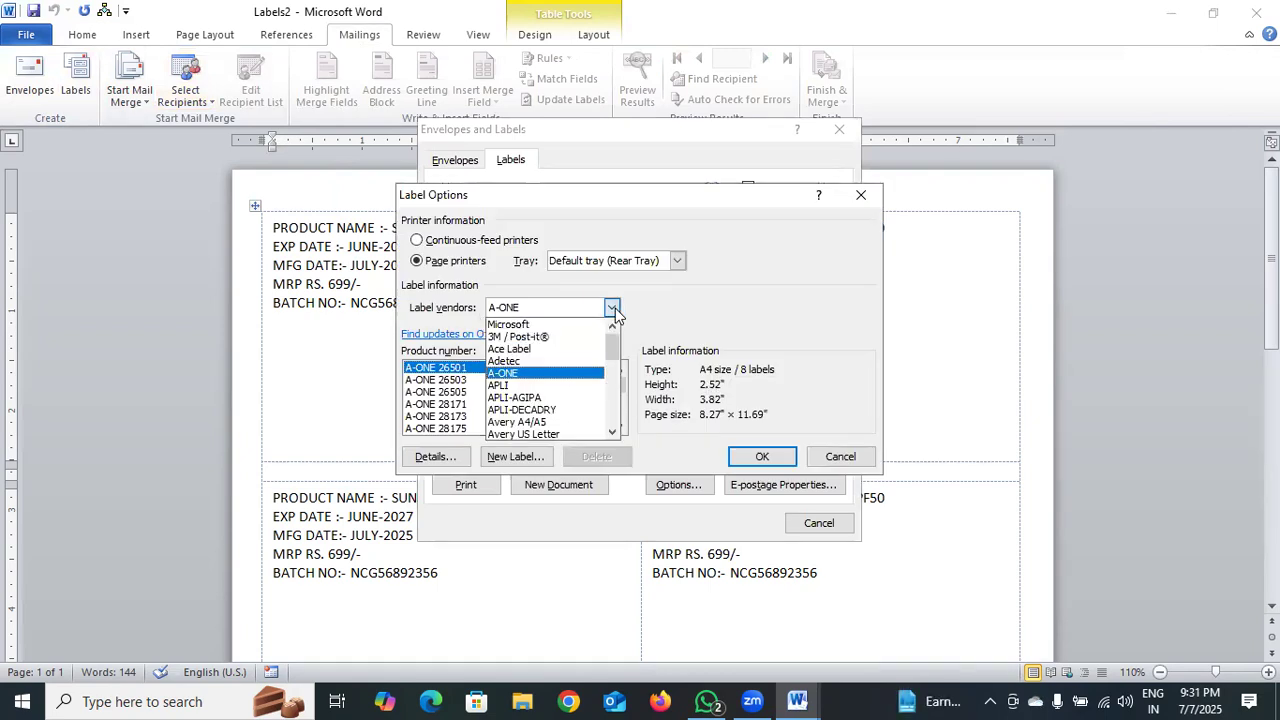
{"action": "left_click", "coordinate": [566, 325]}
{"action": "left_click", "coordinate": [465, 430]}
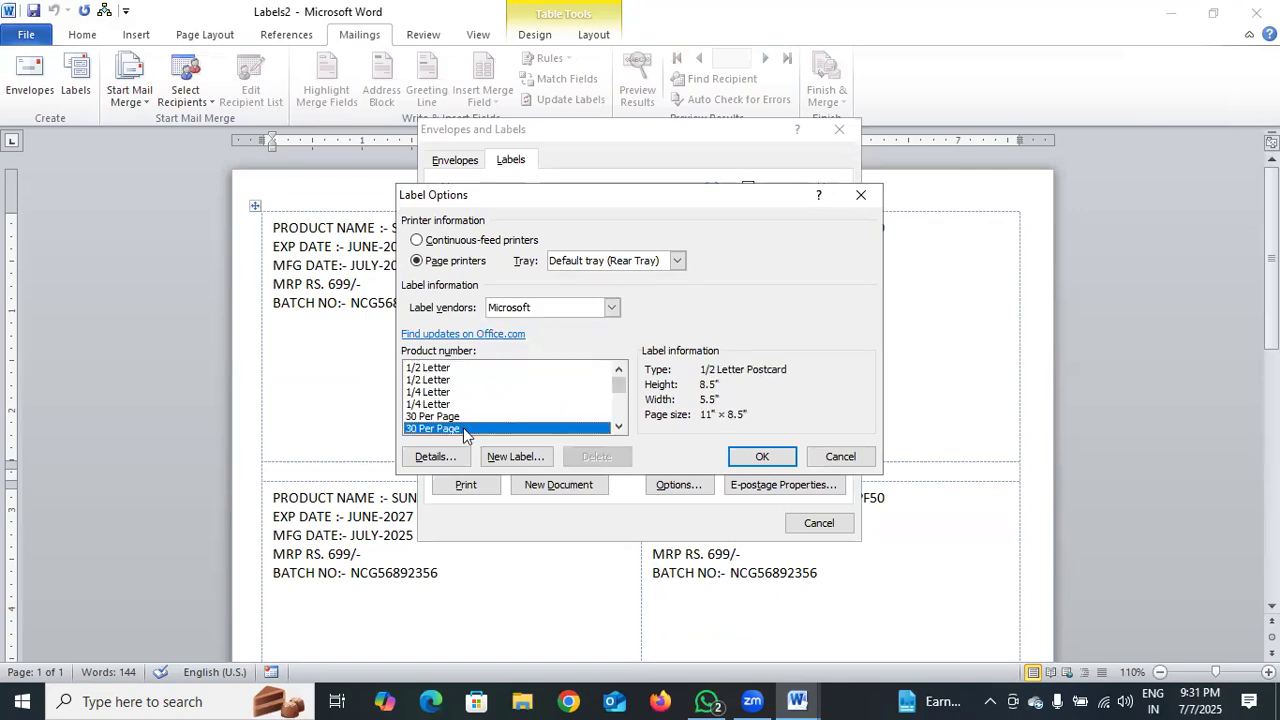
{"action": "left_click", "coordinate": [761, 458]}
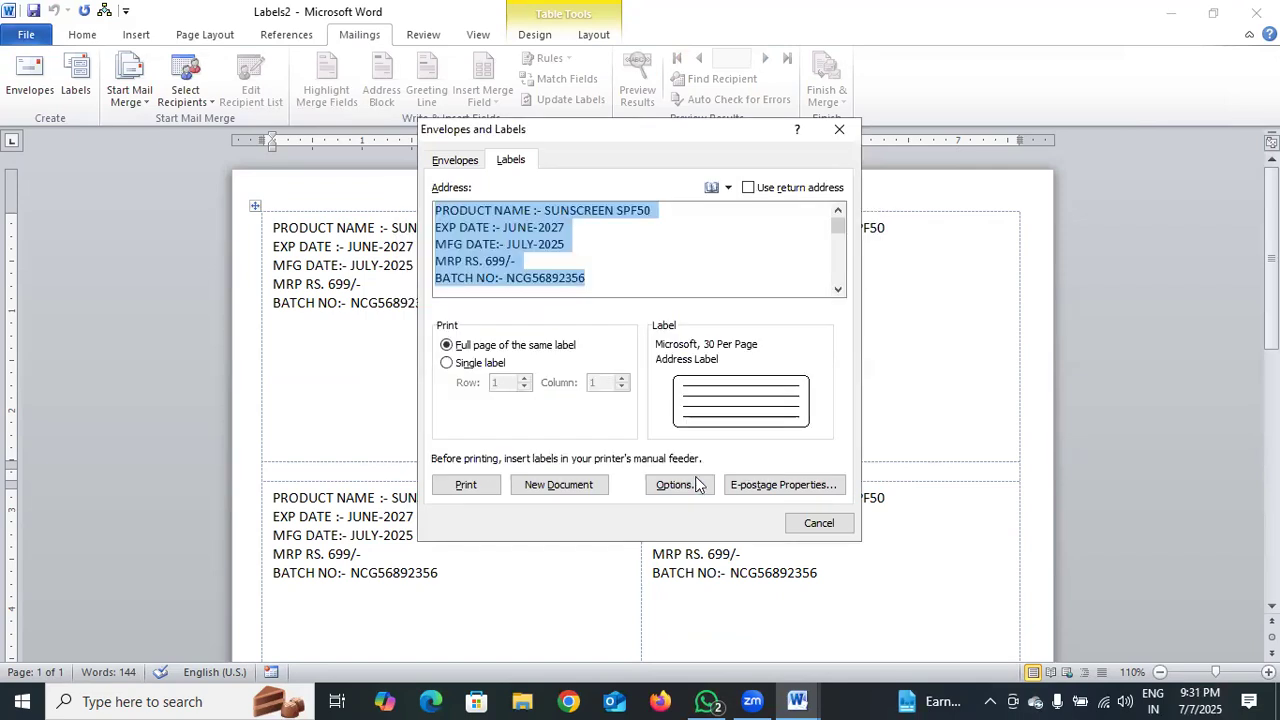
{"action": "left_click", "coordinate": [580, 484]}
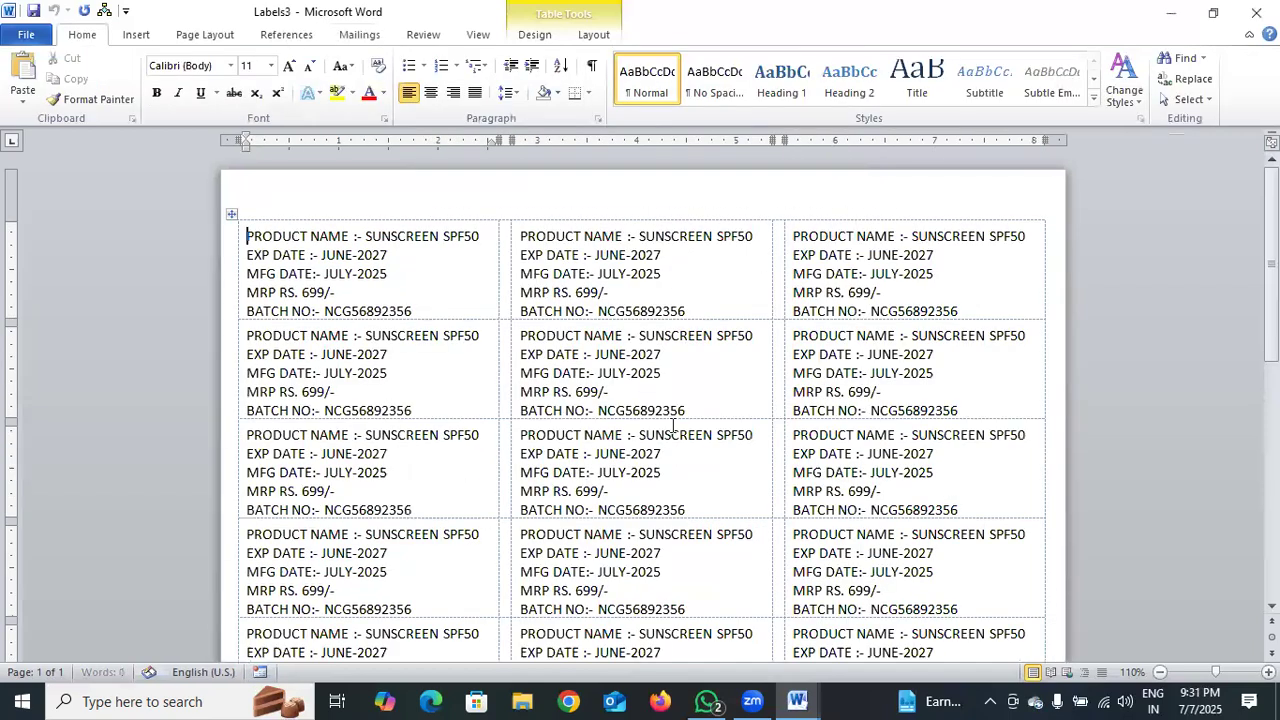
Insert an empty three-cell row after the table's last row, extending Labels3 onto page 2
{"action": "scroll", "coordinate": [706, 403], "scroll_direction": "down", "scroll_amount": 10}
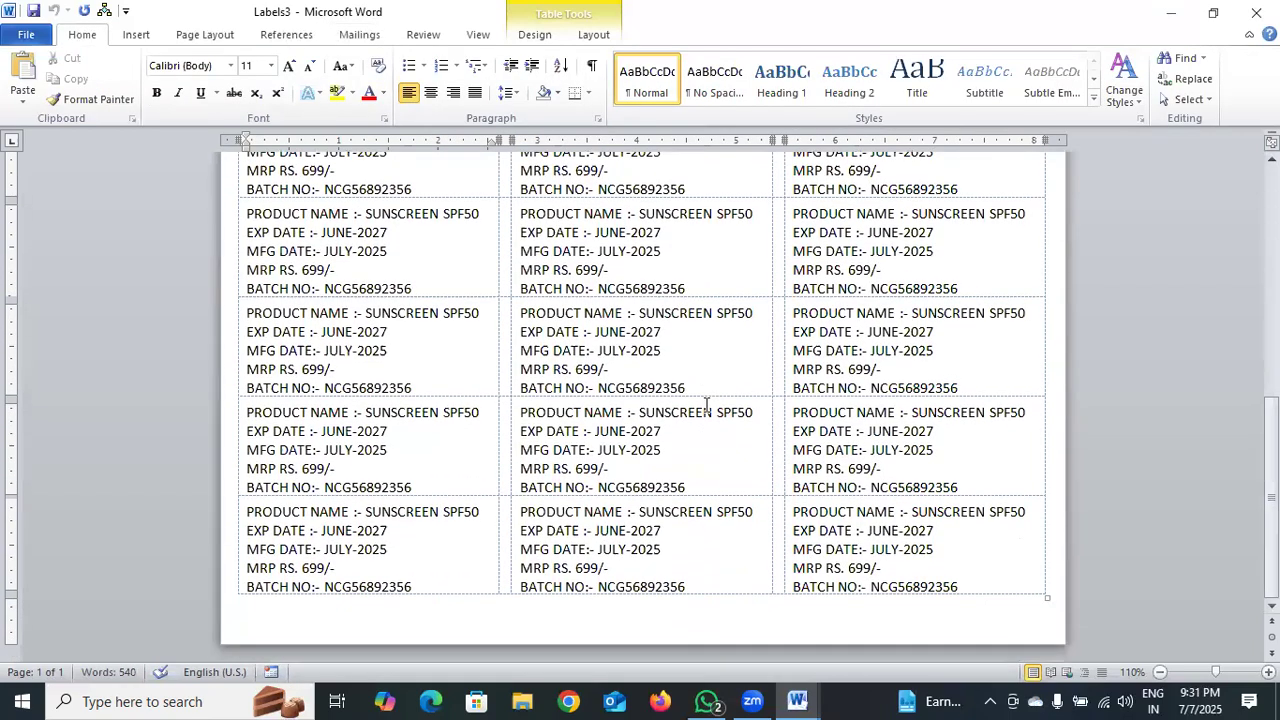
{"action": "scroll", "coordinate": [706, 403], "scroll_direction": "up", "scroll_amount": 5}
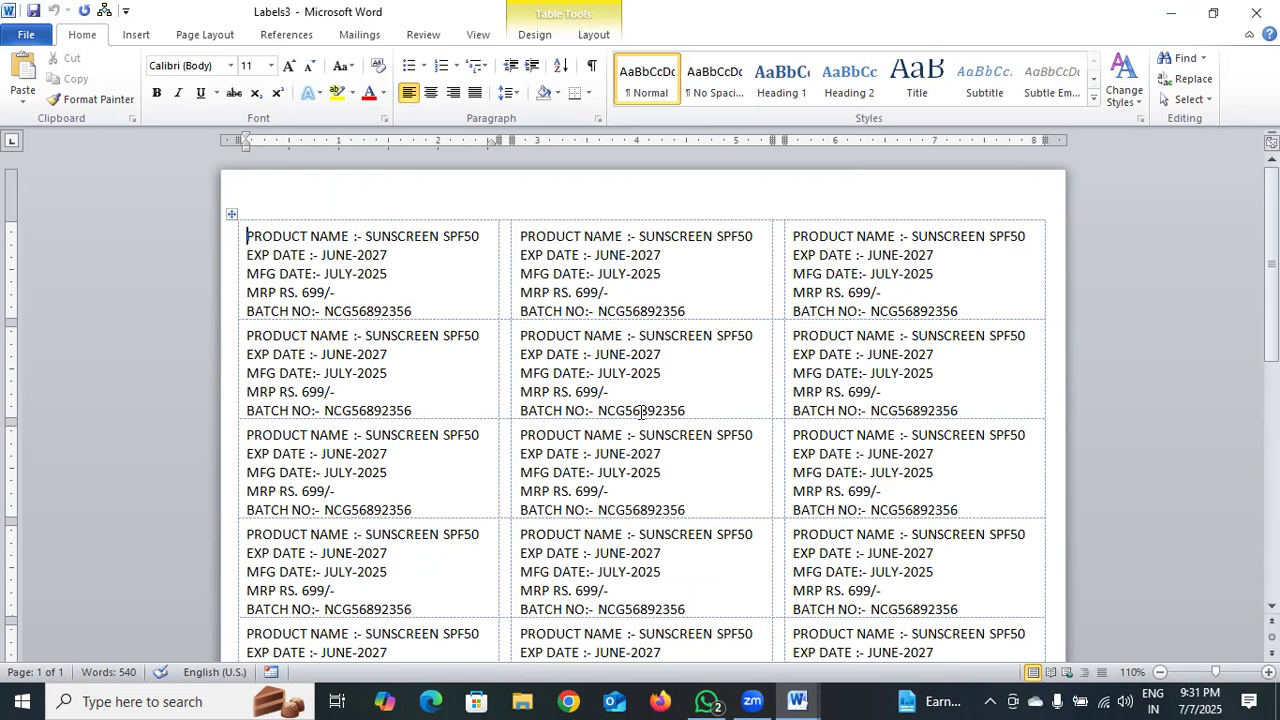
{"action": "scroll", "coordinate": [641, 411], "scroll_direction": "down", "scroll_amount": 5}
{"action": "left_click", "coordinate": [608, 604]}
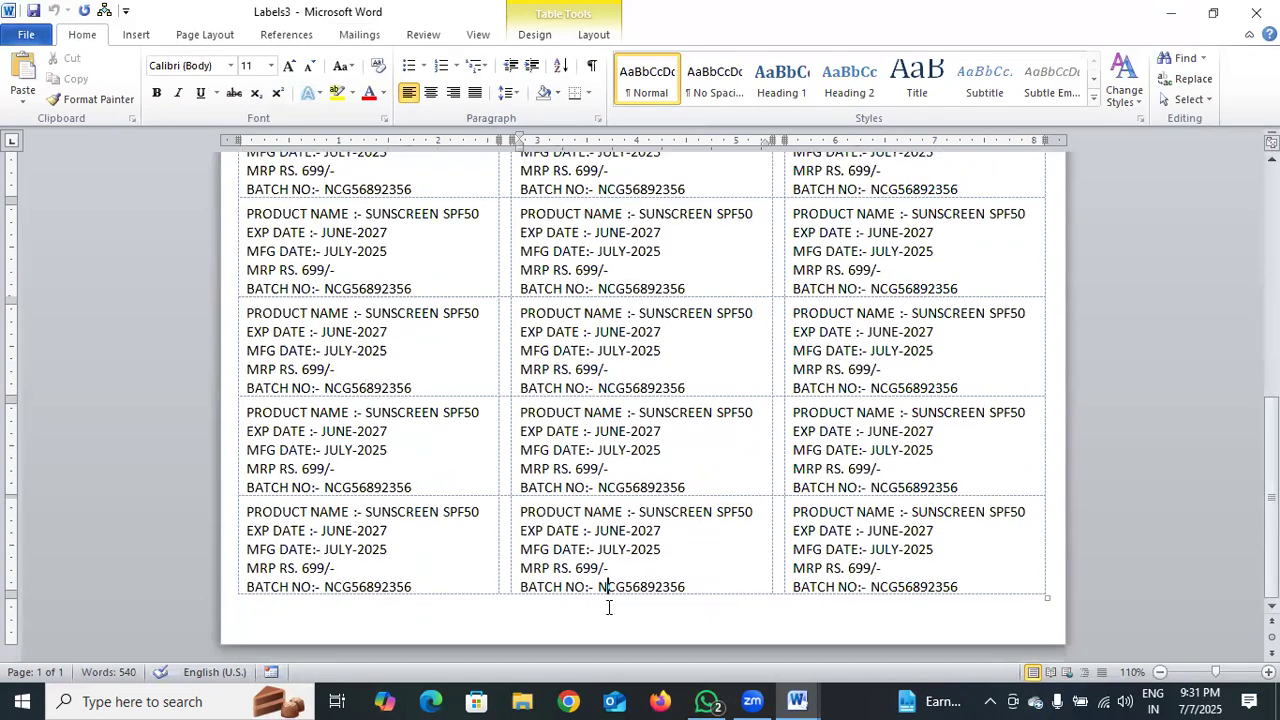
{"action": "left_click", "coordinate": [1052, 575]}
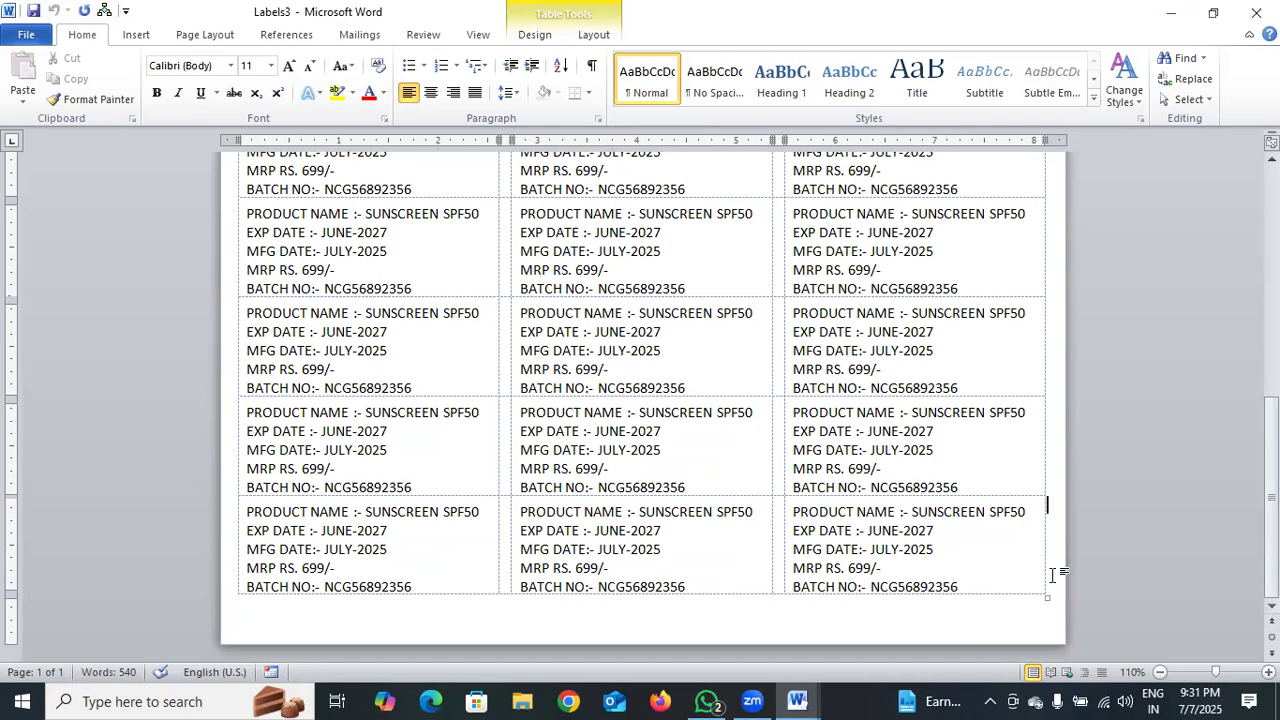
{"action": "key", "text": "Return"}
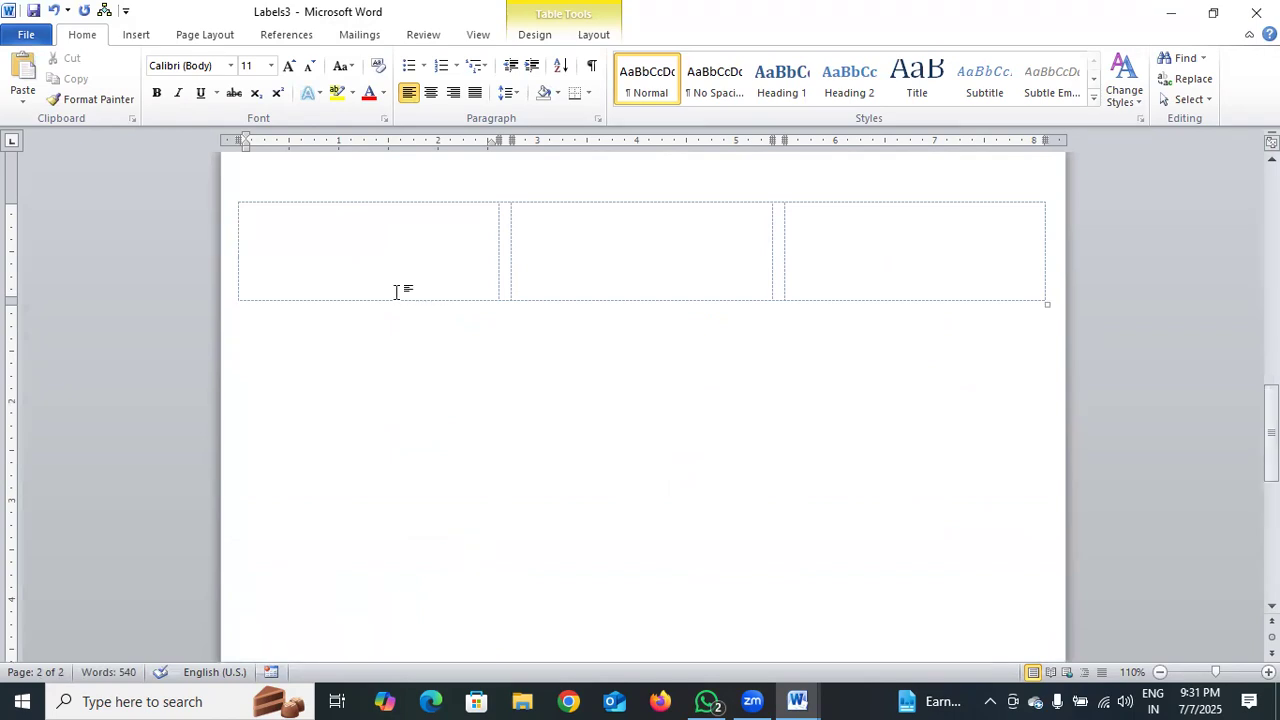
{"action": "left_click", "coordinate": [358, 34]}
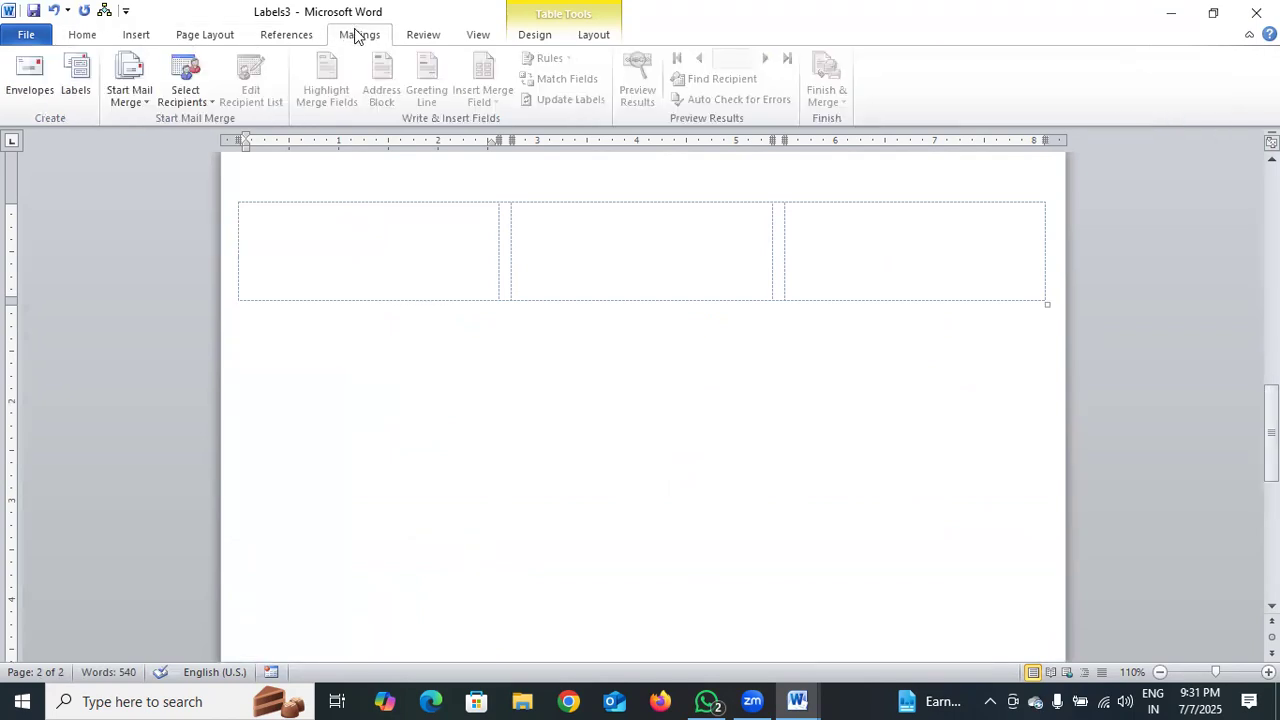
Reconfirm Microsoft 30 Per Page labels and generate the Labels4 document of product labels
{"action": "left_click", "coordinate": [77, 103]}
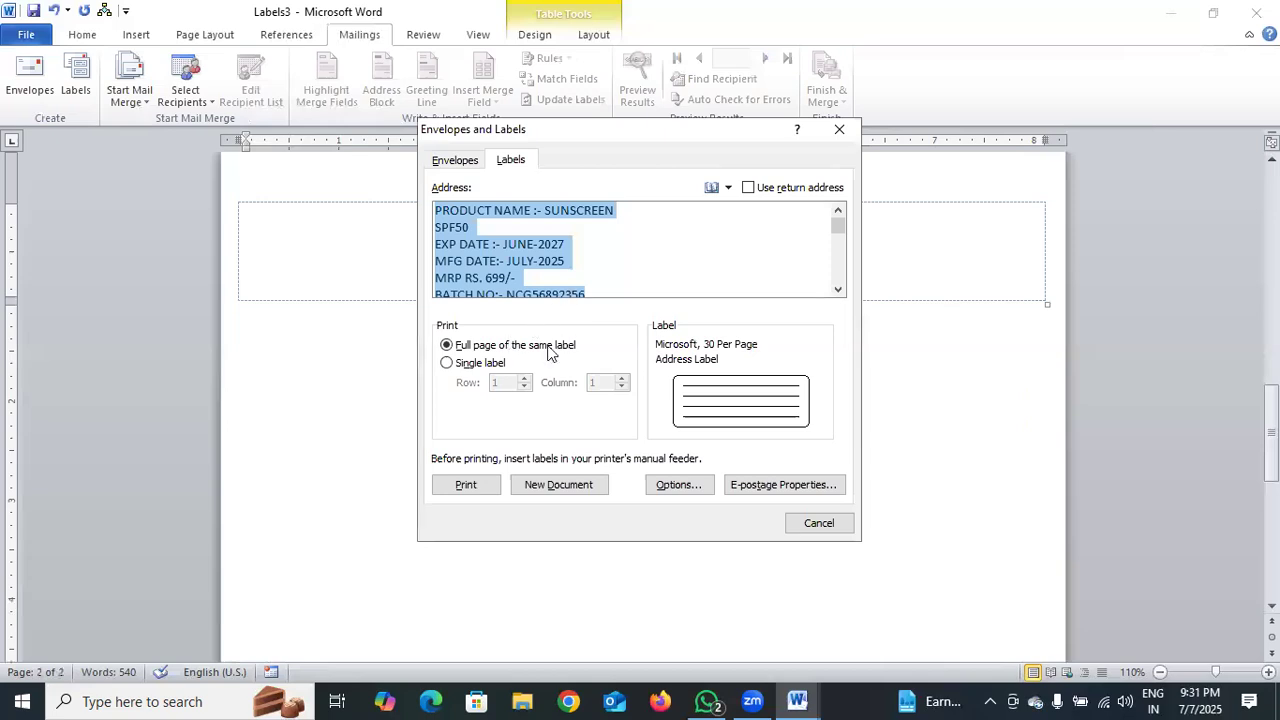
{"action": "left_click", "coordinate": [686, 380]}
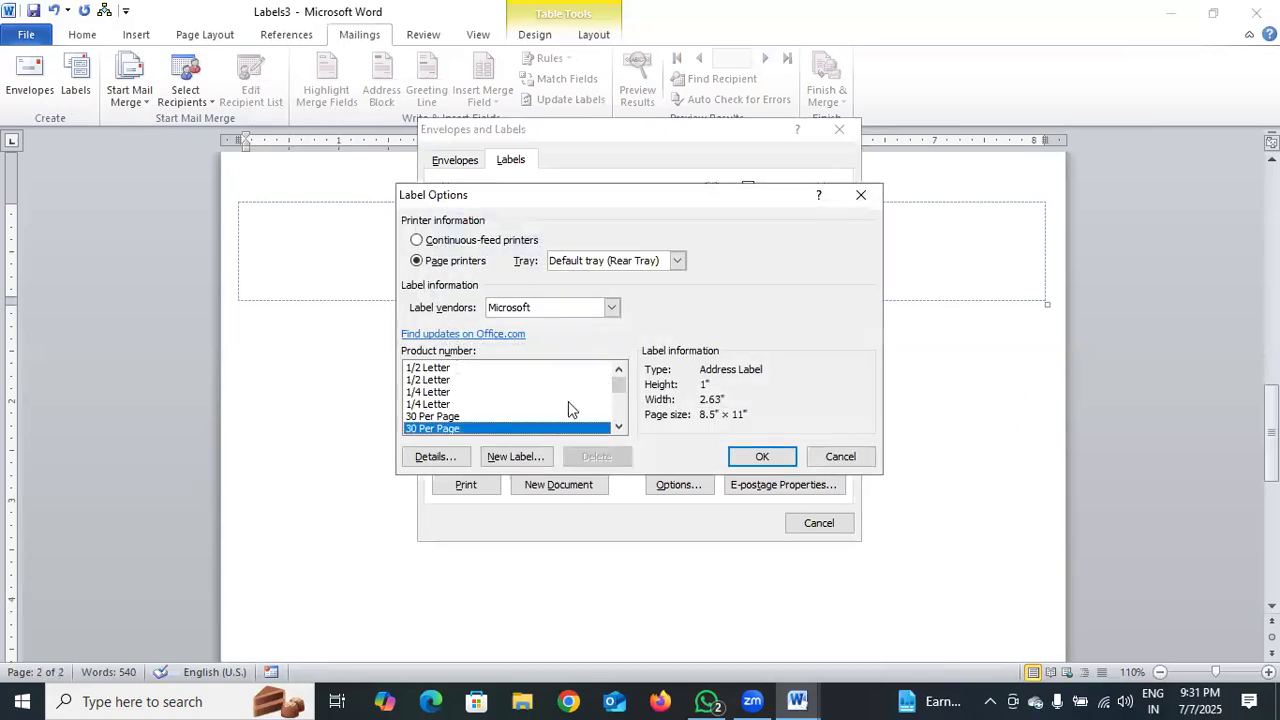
{"action": "left_click", "coordinate": [750, 455]}
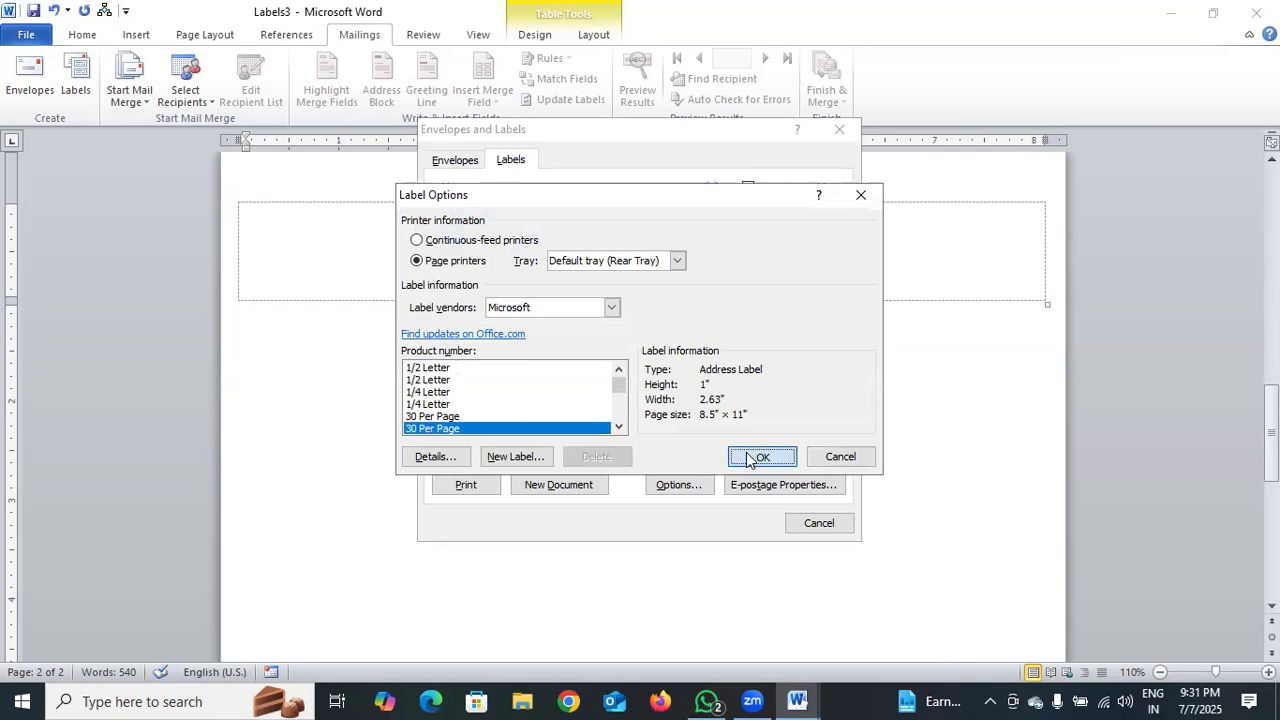
{"action": "left_click", "coordinate": [594, 480]}
{"action": "scroll", "coordinate": [720, 397], "scroll_direction": "down", "scroll_amount": 10}
{"action": "scroll", "coordinate": [720, 397], "scroll_direction": "up", "scroll_amount": 10}
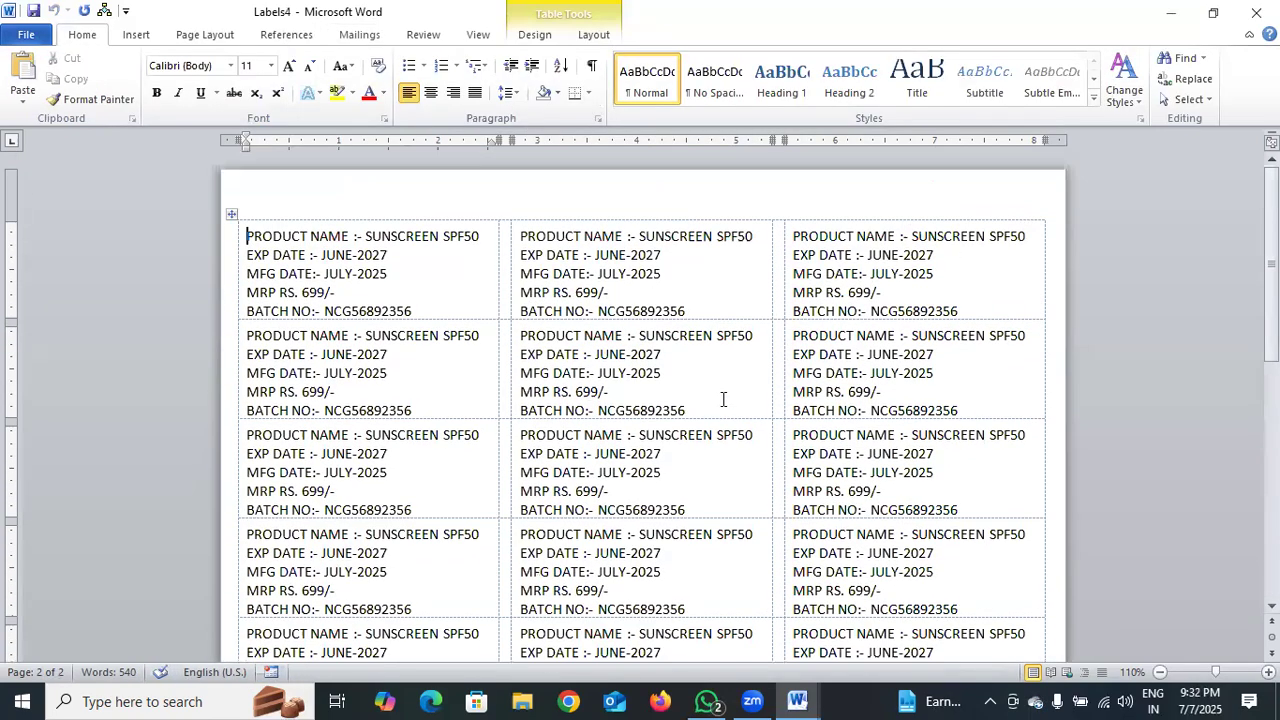
{"action": "scroll", "coordinate": [723, 399], "scroll_direction": "down", "scroll_amount": 10}
{"action": "scroll", "coordinate": [720, 397], "scroll_direction": "up", "scroll_amount": 10}
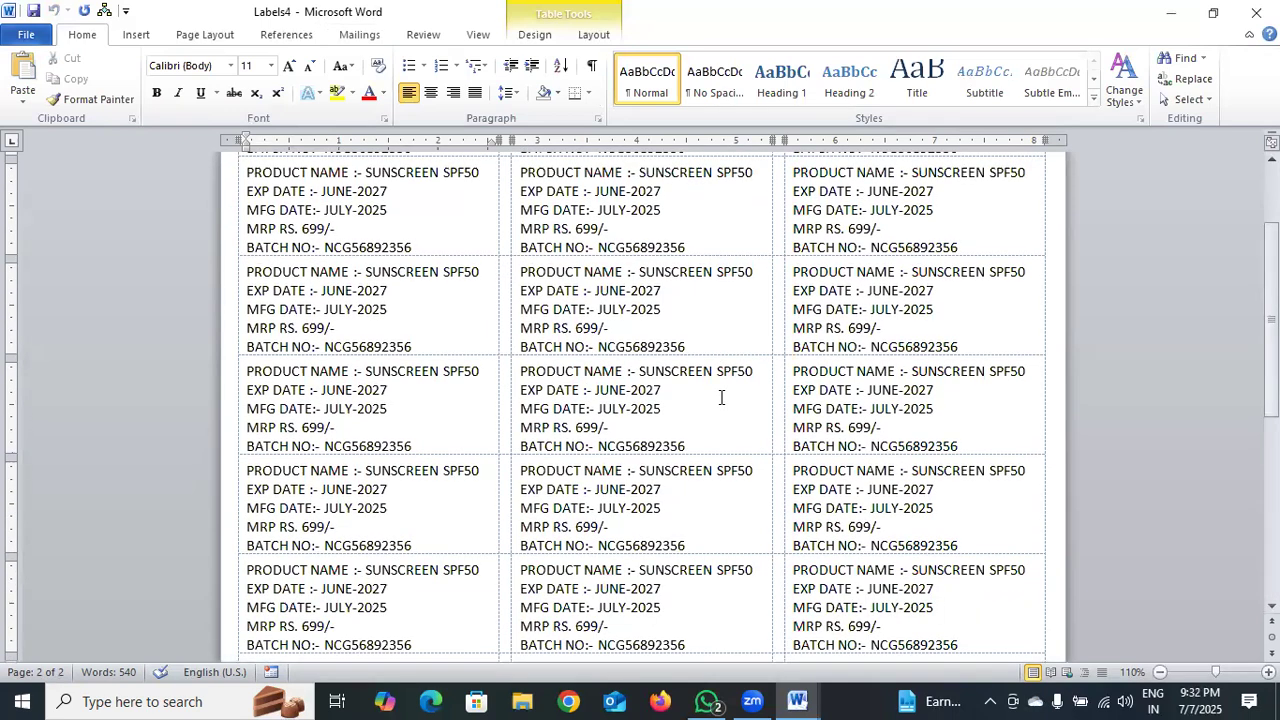